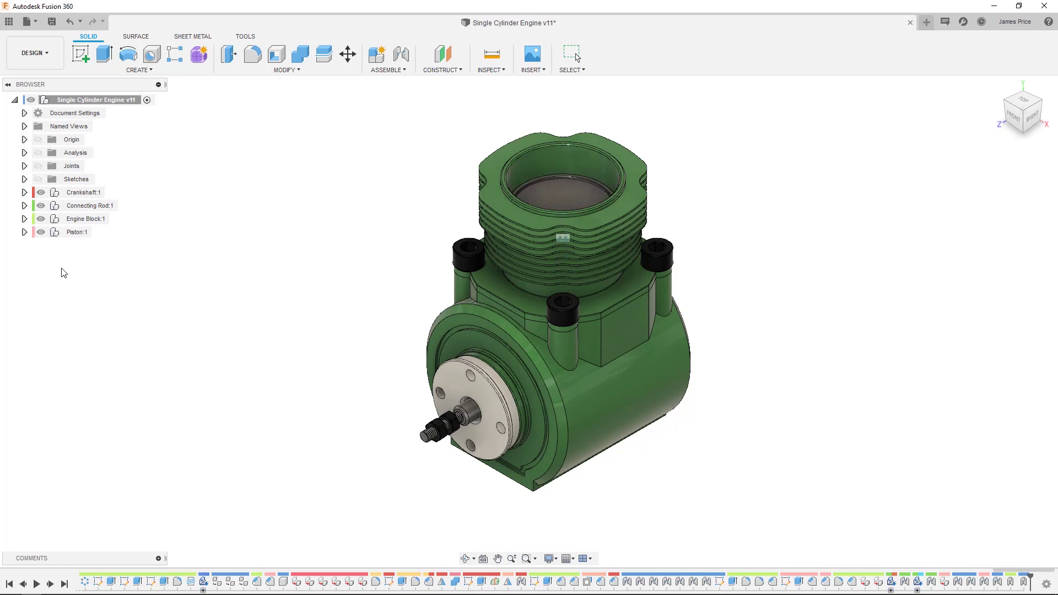
- Hide the Engine Block, show the Joints folder to watch the engine animation, then stop it
click(41, 219)
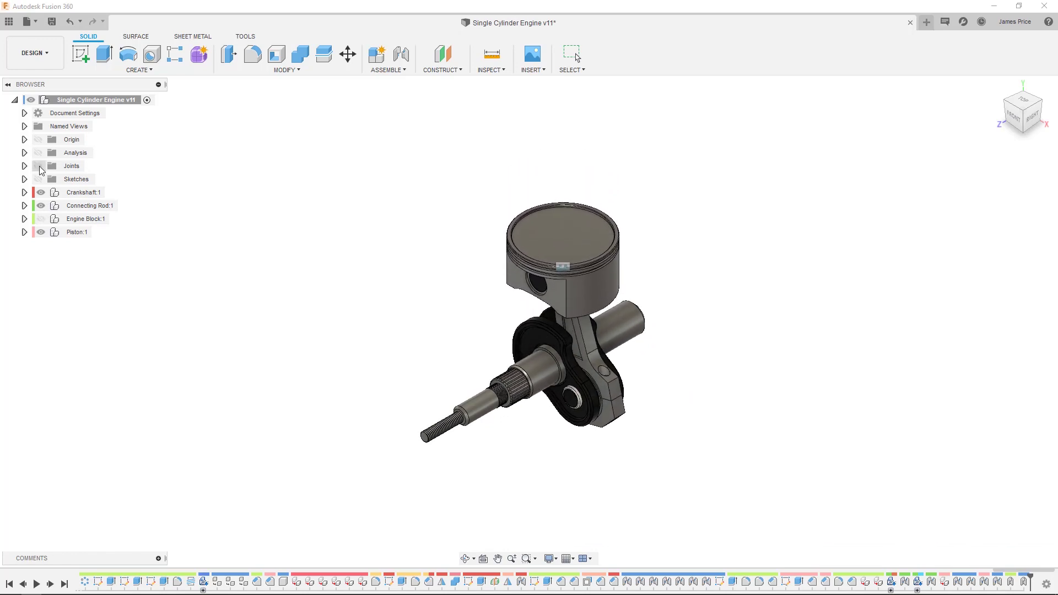
click(38, 166)
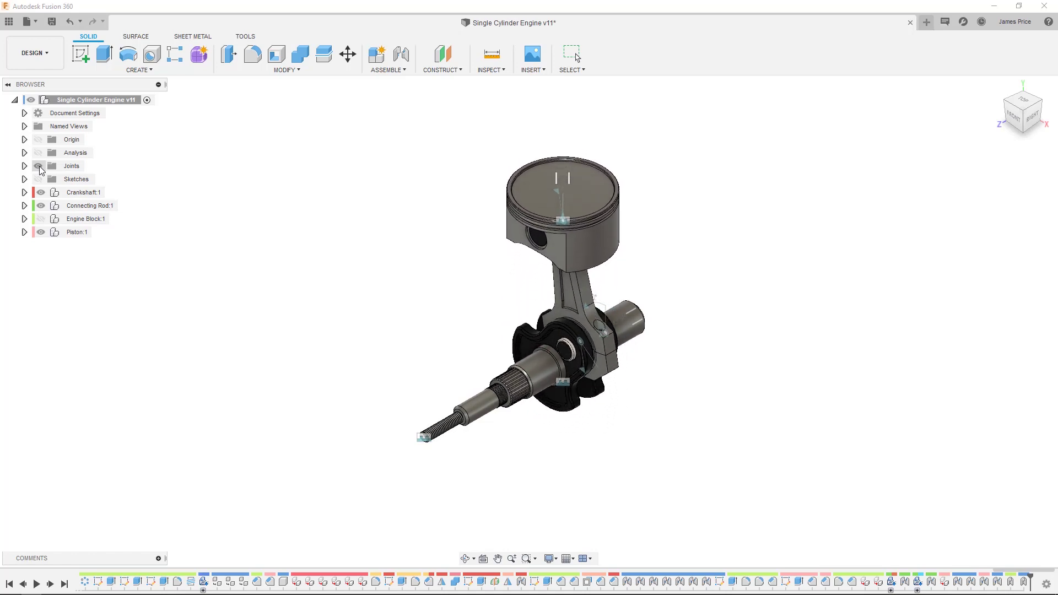
key(Escape)
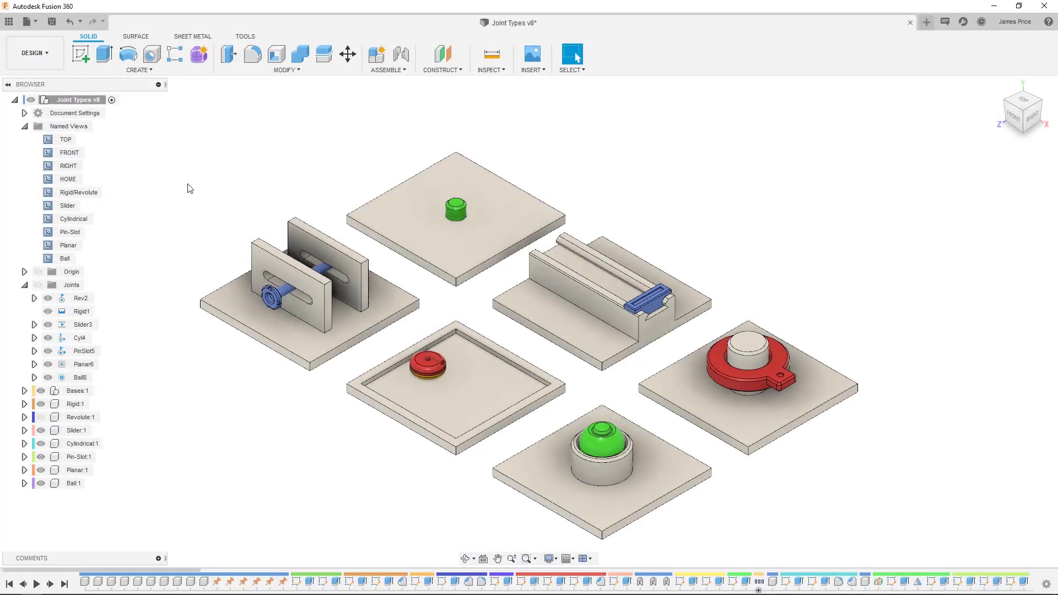
- Go to the Rigid/Revolute view and animate the Rigid1 joint
double_click(96, 193)
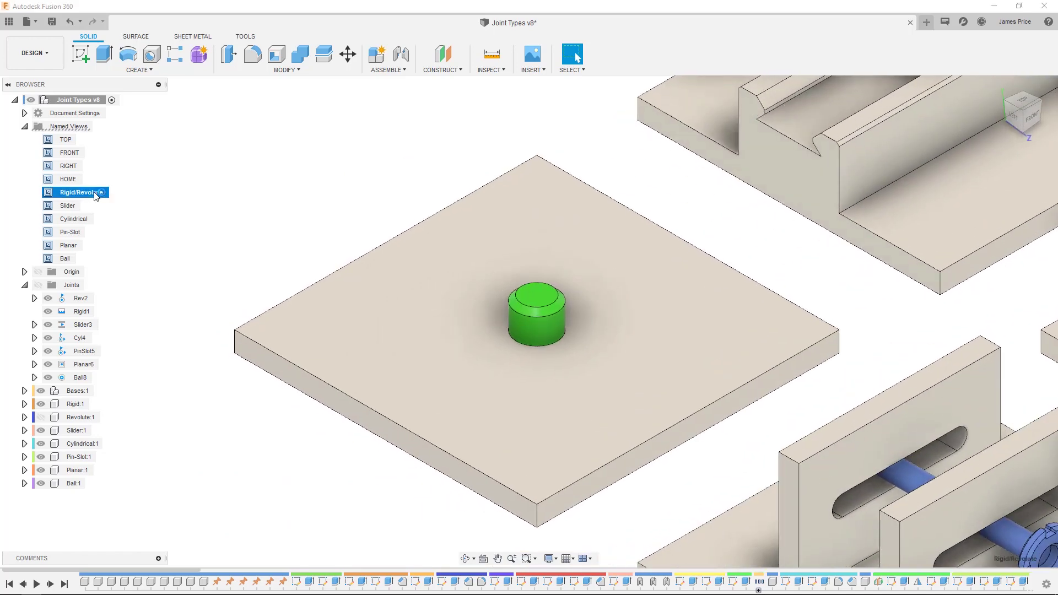
right_click(85, 314)
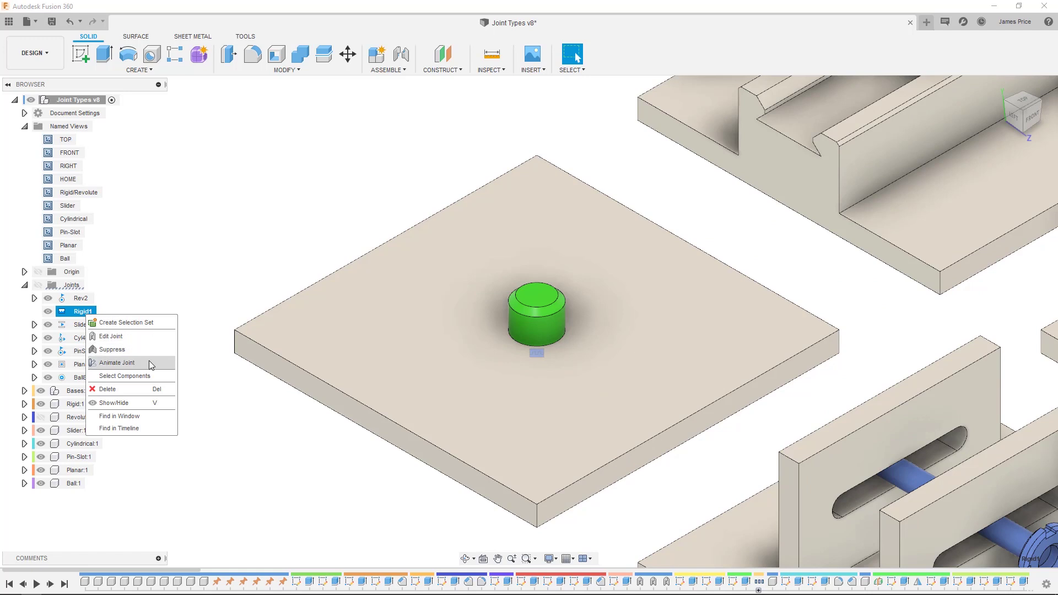
click(145, 363)
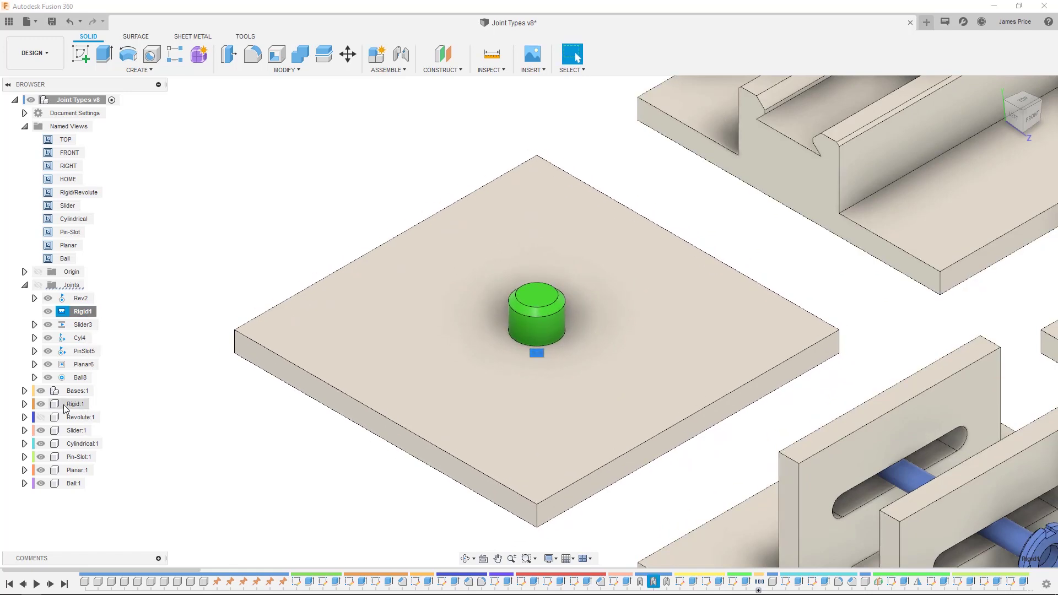
- Show the Revolute:1 component and preview the Rev2 revolute joint's motion
click(41, 417)
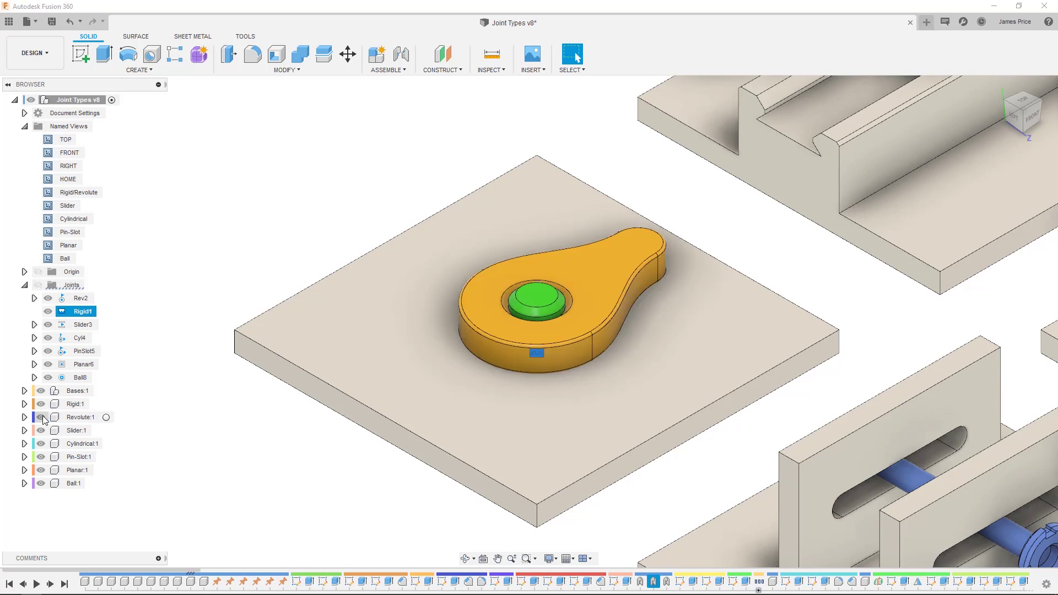
right_click(65, 298)
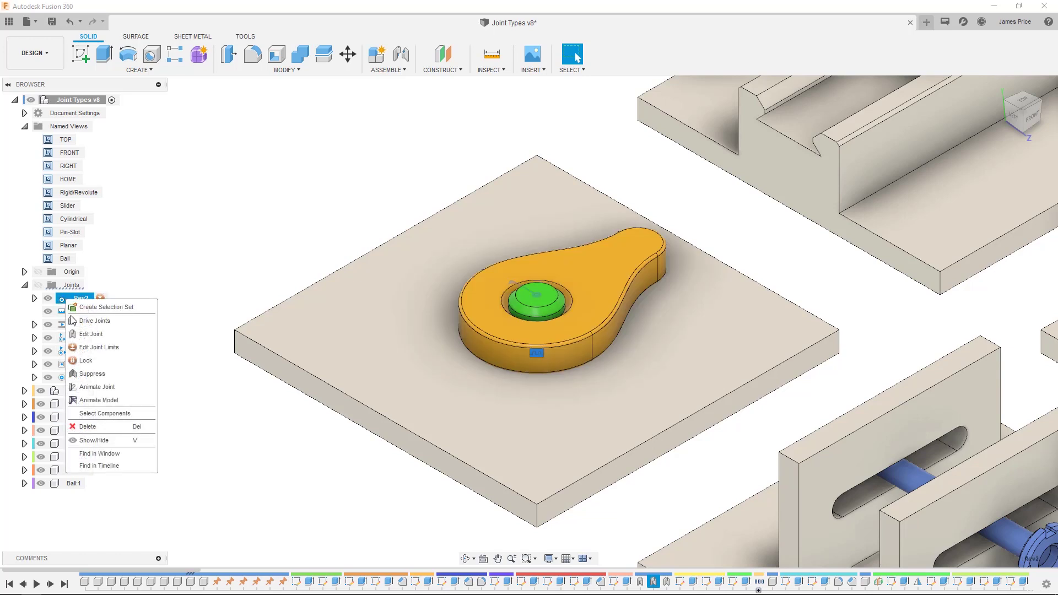
click(123, 387)
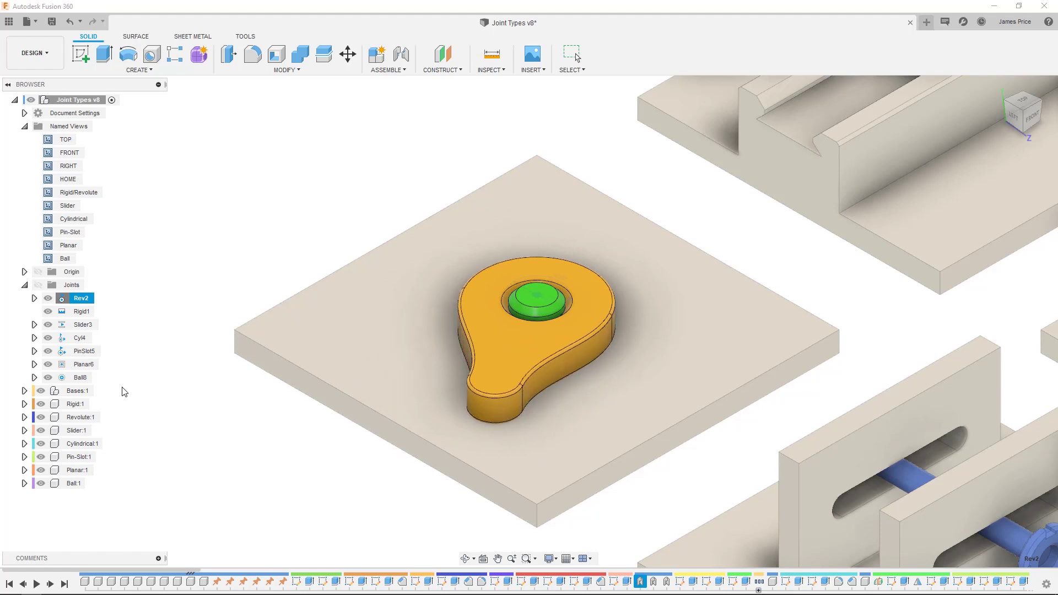
key(Escape)
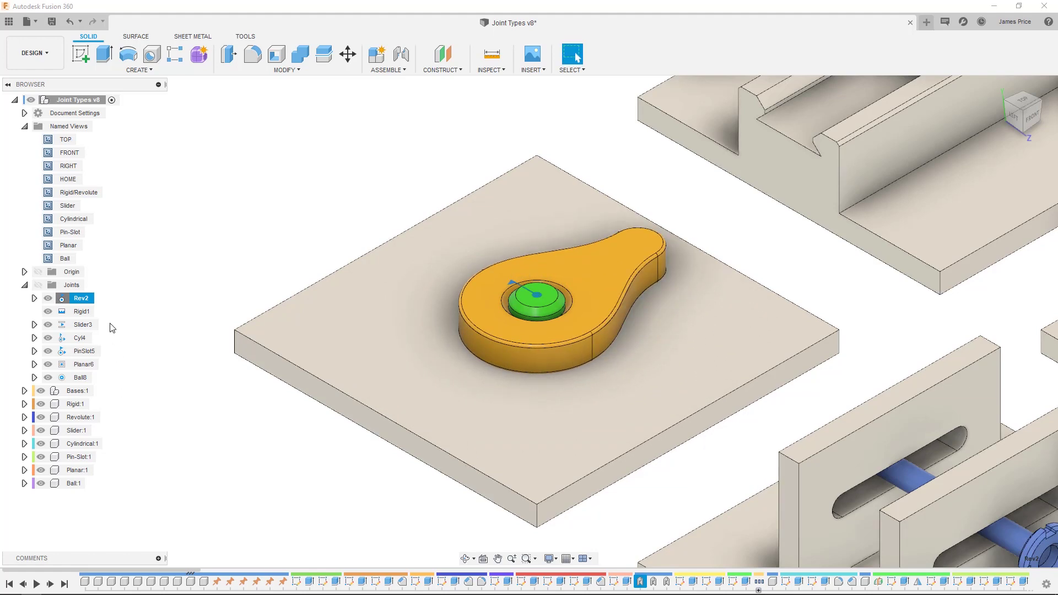
- Preview the Slider3 joint's motion from the Slider view
double_click(69, 206)
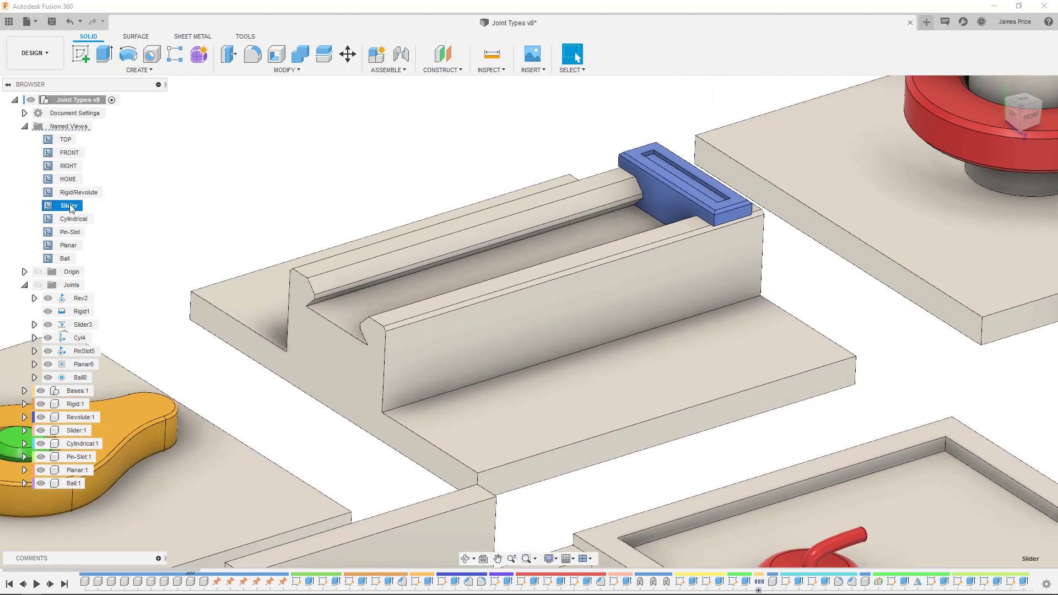
right_click(81, 325)
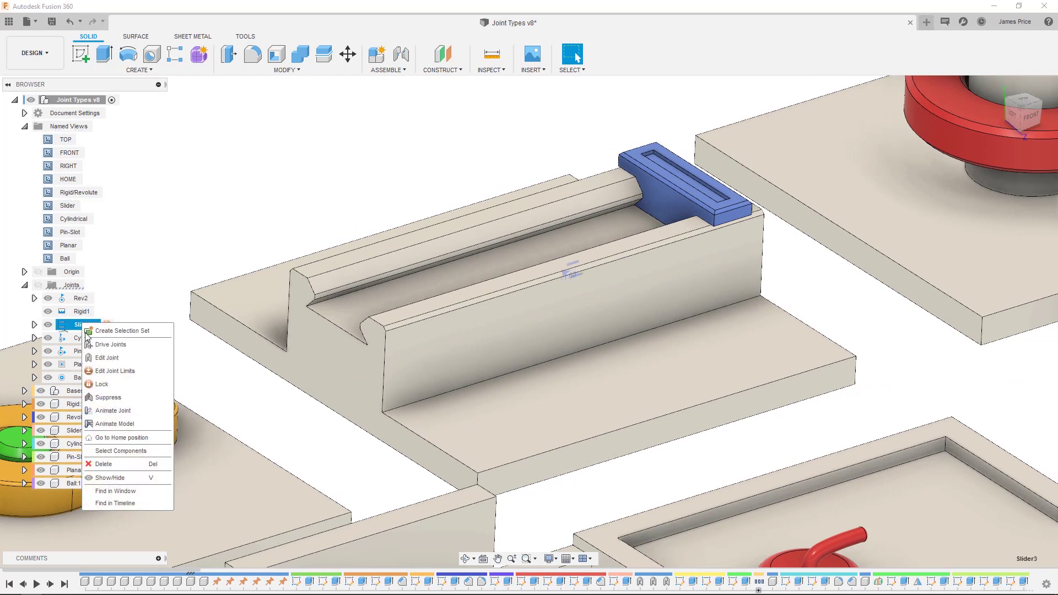
click(113, 410)
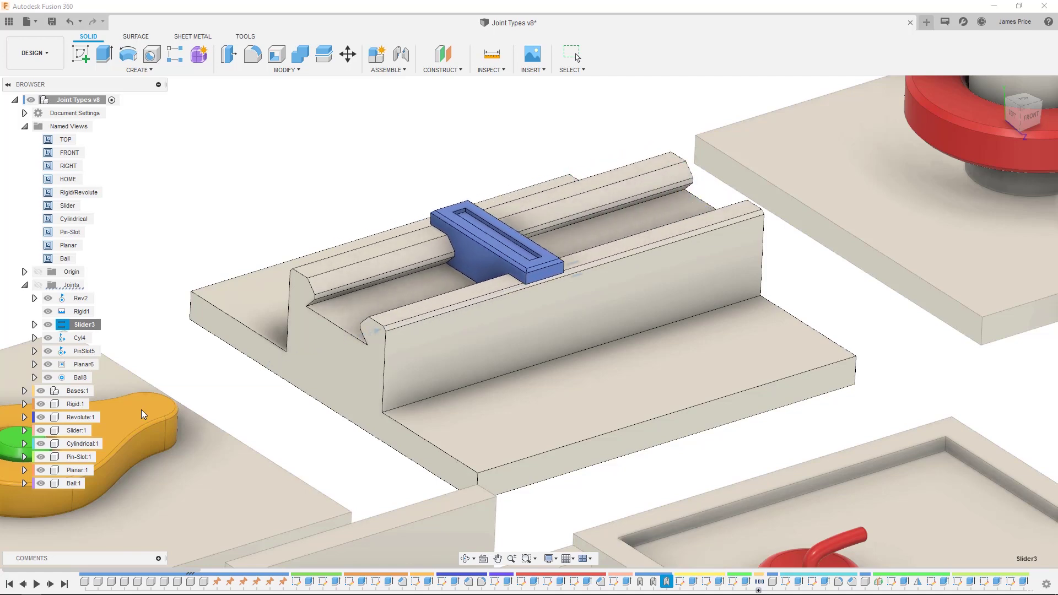
click(141, 409)
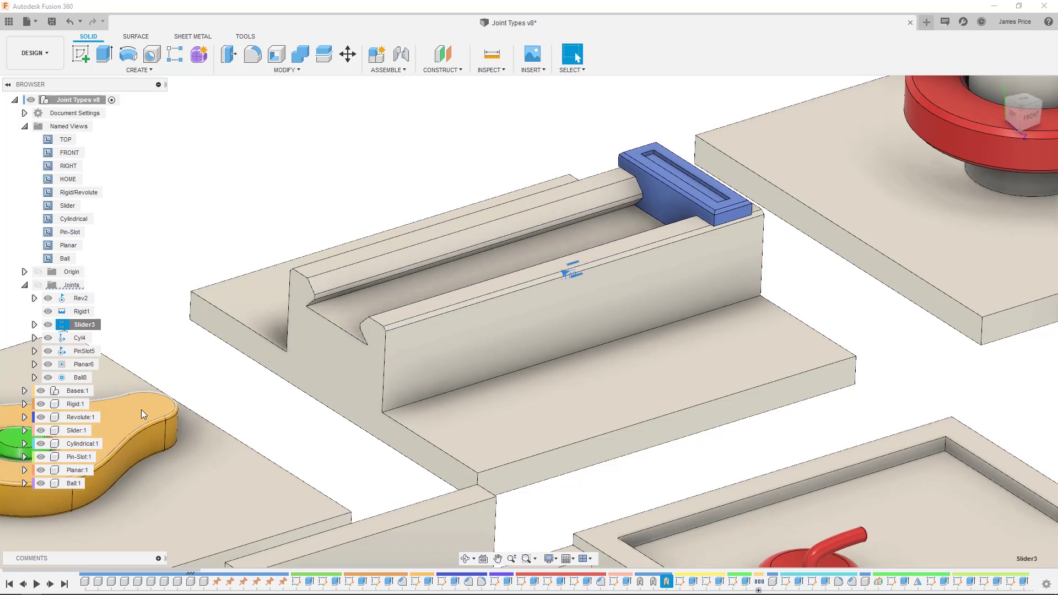
- Preview the Cyl4 cylindrical joint's motion from the Cylindrical view
click(66, 222)
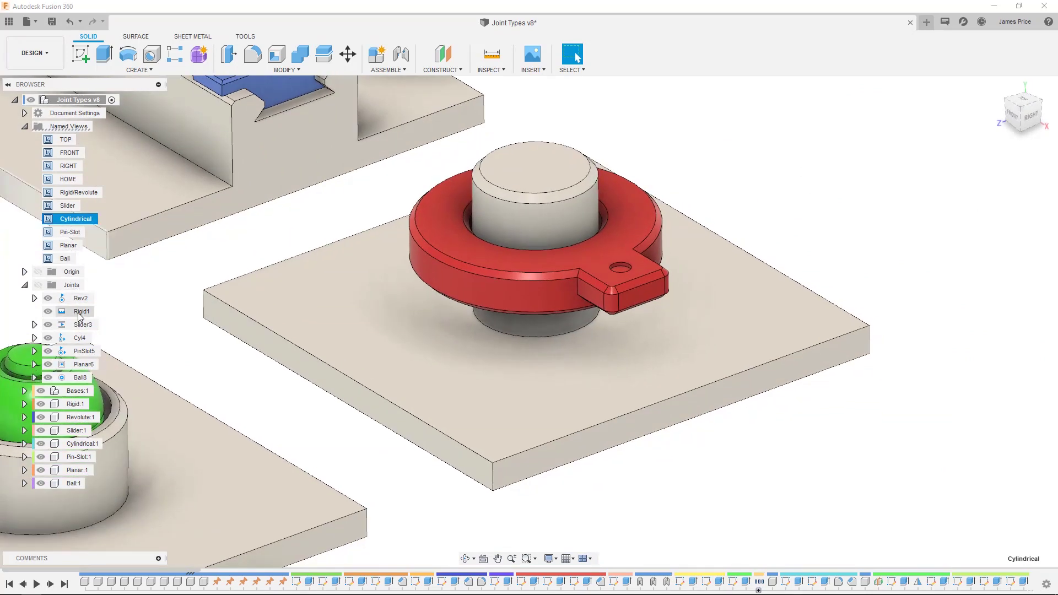
right_click(79, 338)
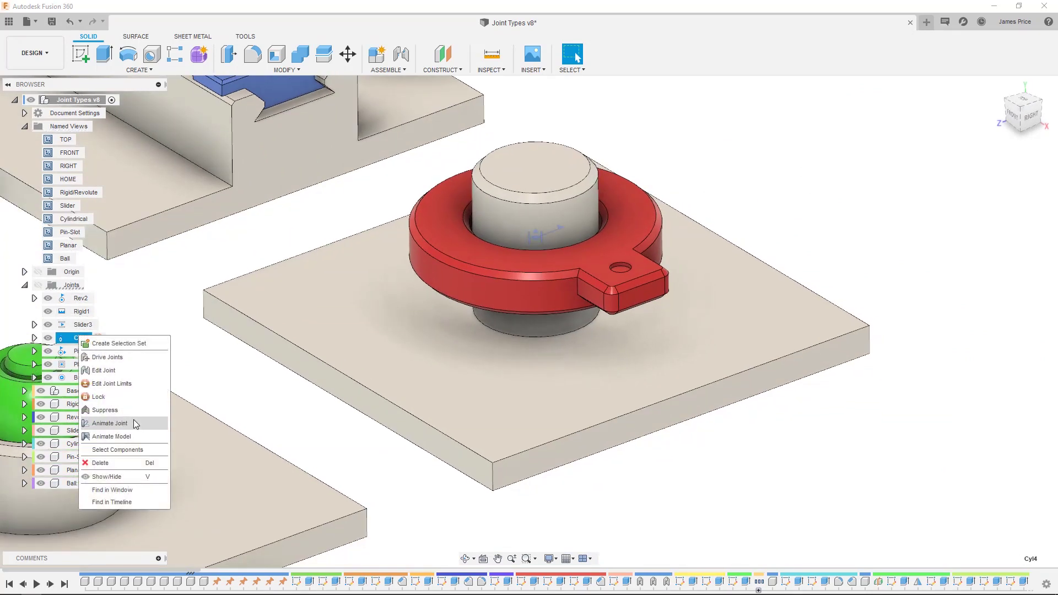
click(111, 423)
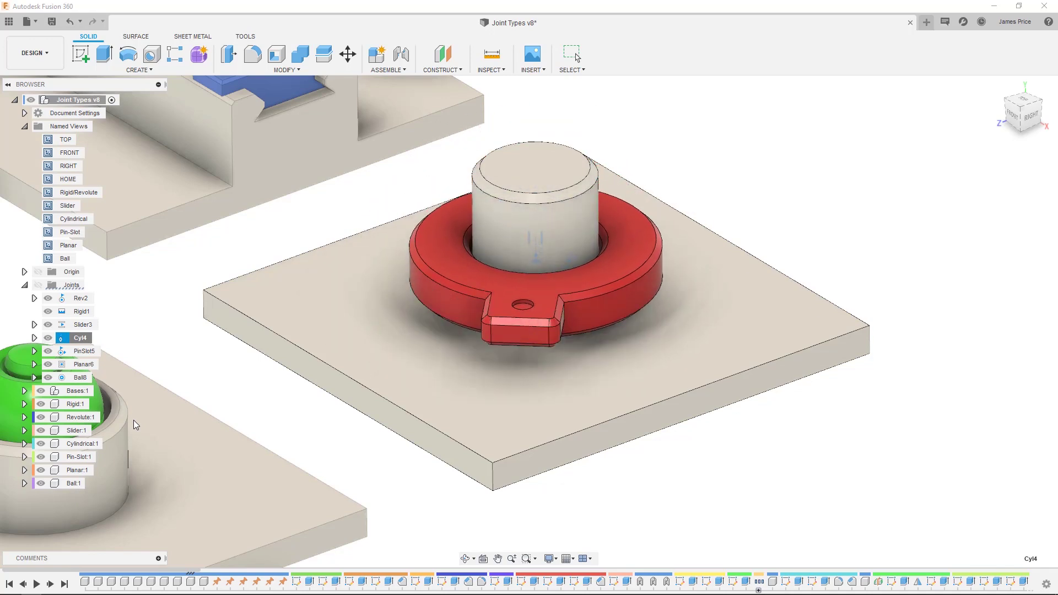
click(133, 420)
- Preview the PinSlot5 joint's motion from the Pin-Slot view
double_click(67, 237)
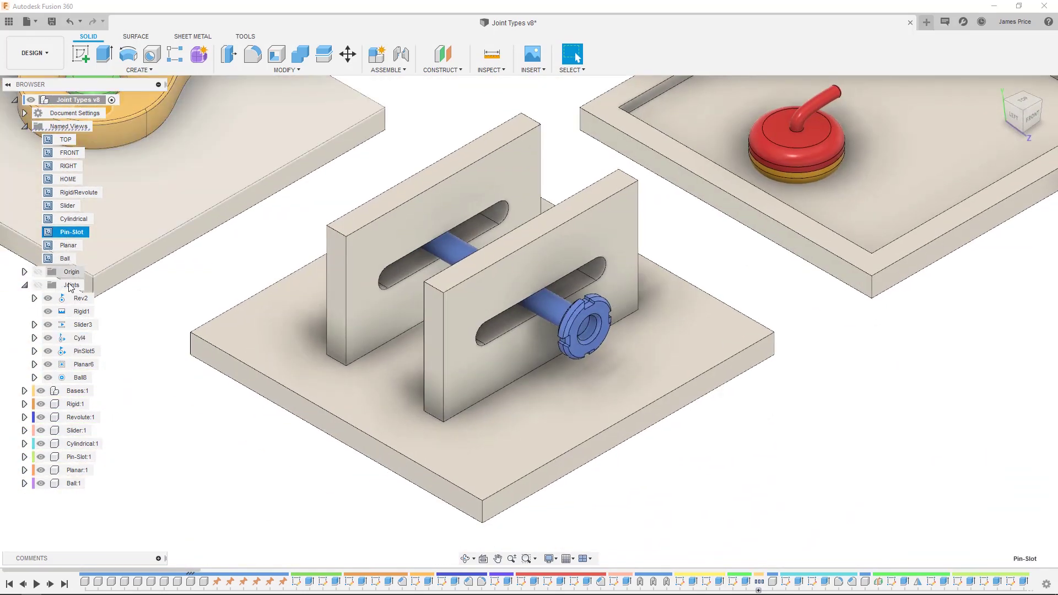
right_click(85, 351)
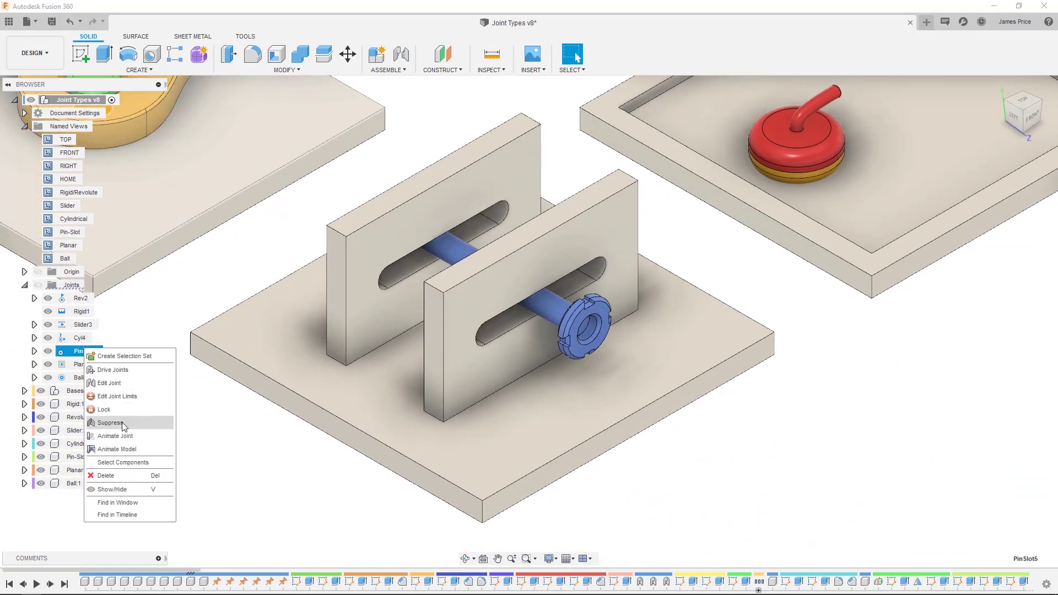
click(137, 436)
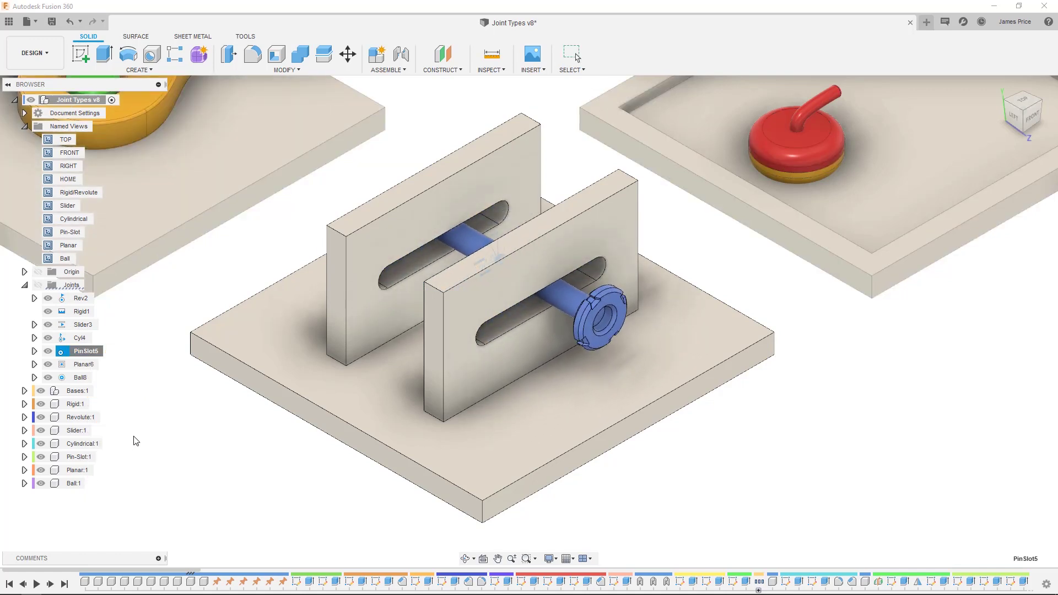
key(Escape)
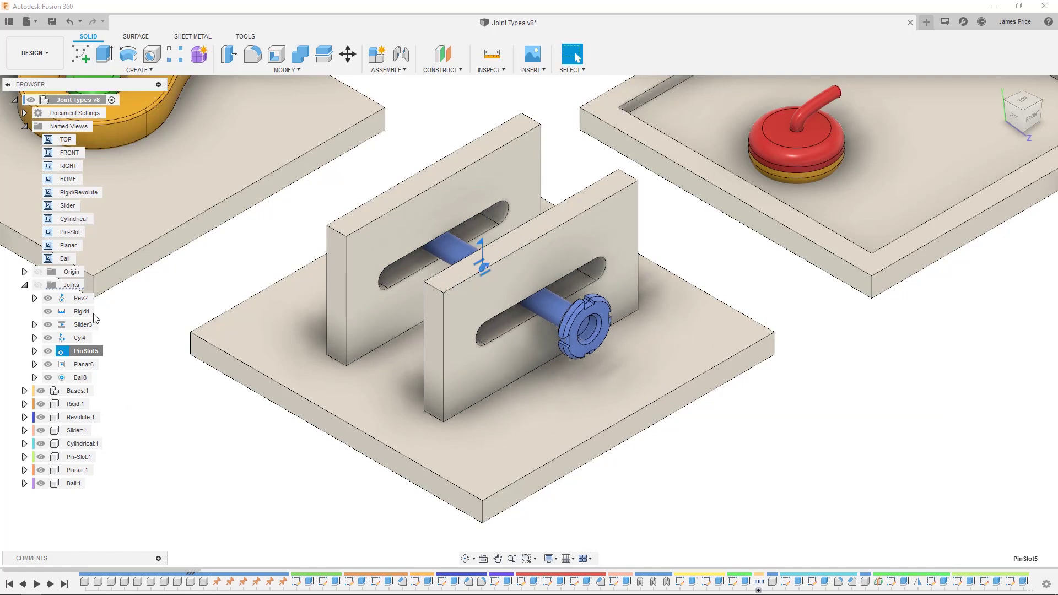
- Animate the Planar6 joint from the Planar view
double_click(69, 245)
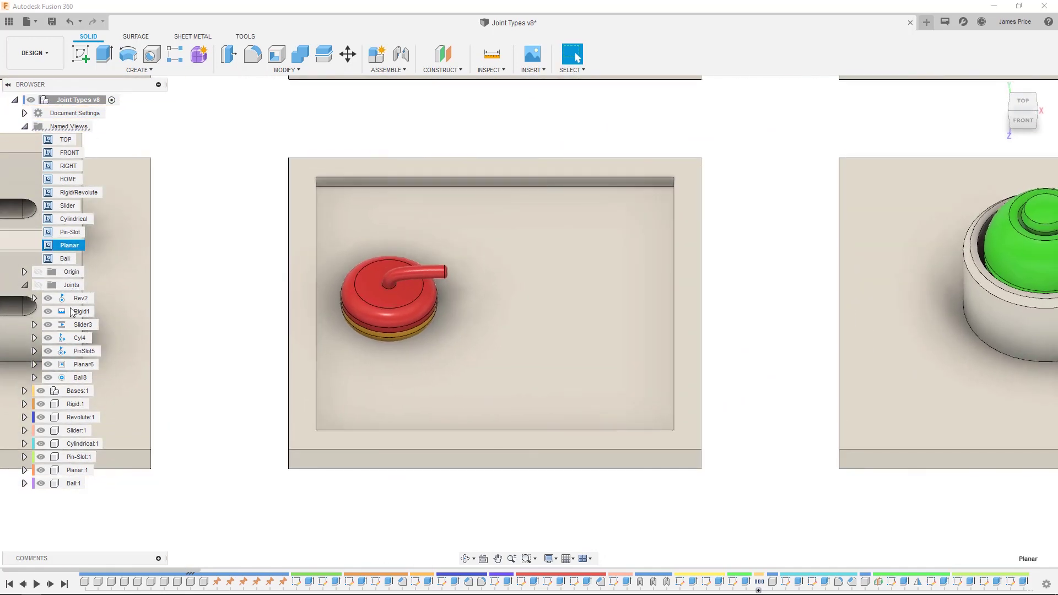
right_click(84, 365)
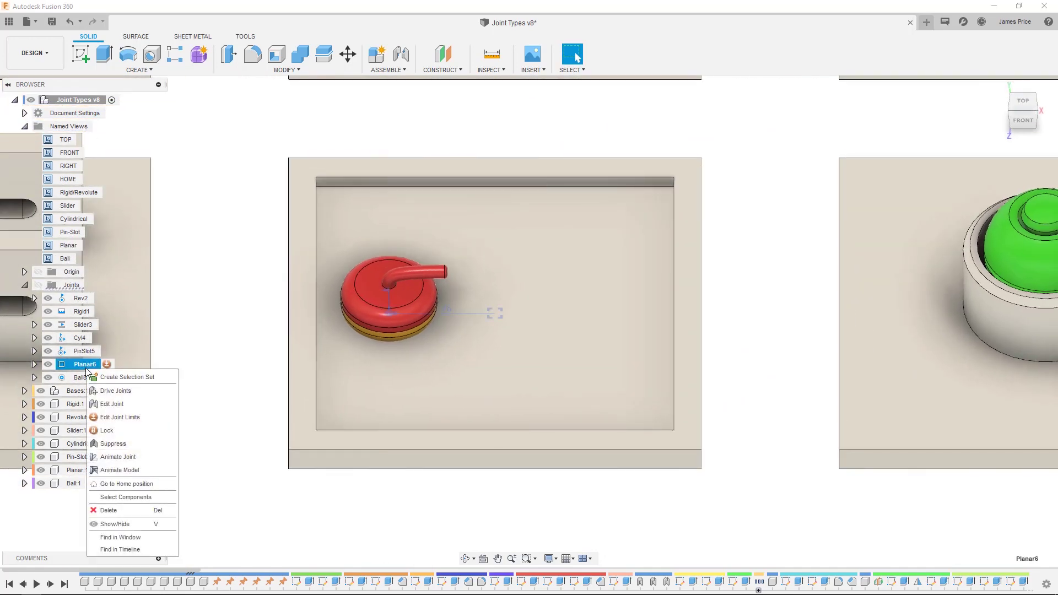
click(134, 456)
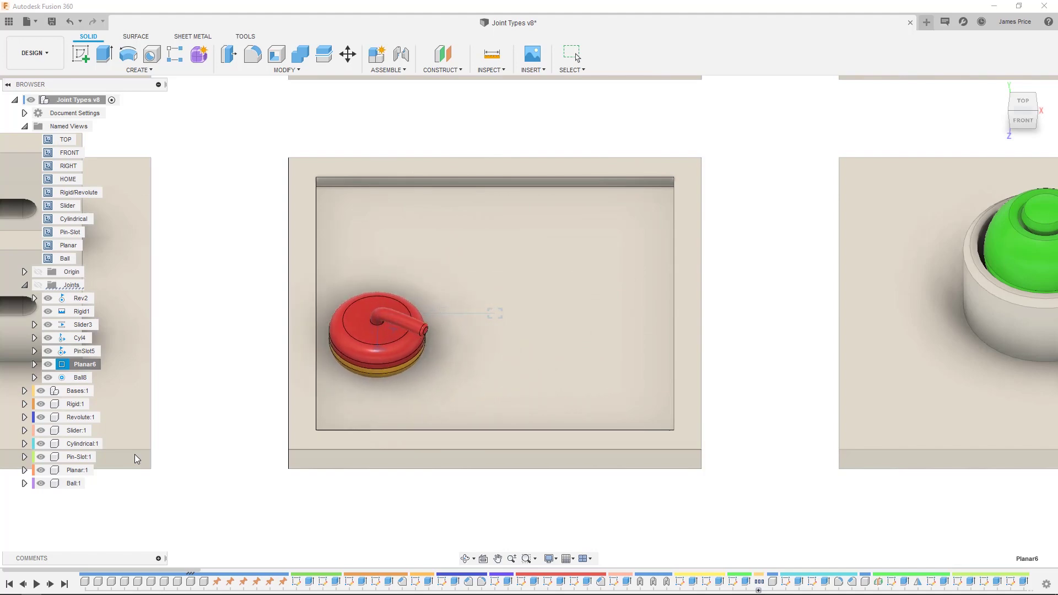
- Animate the Ball8 ball joint from the Ball view
double_click(65, 259)
right_click(82, 378)
click(137, 465)
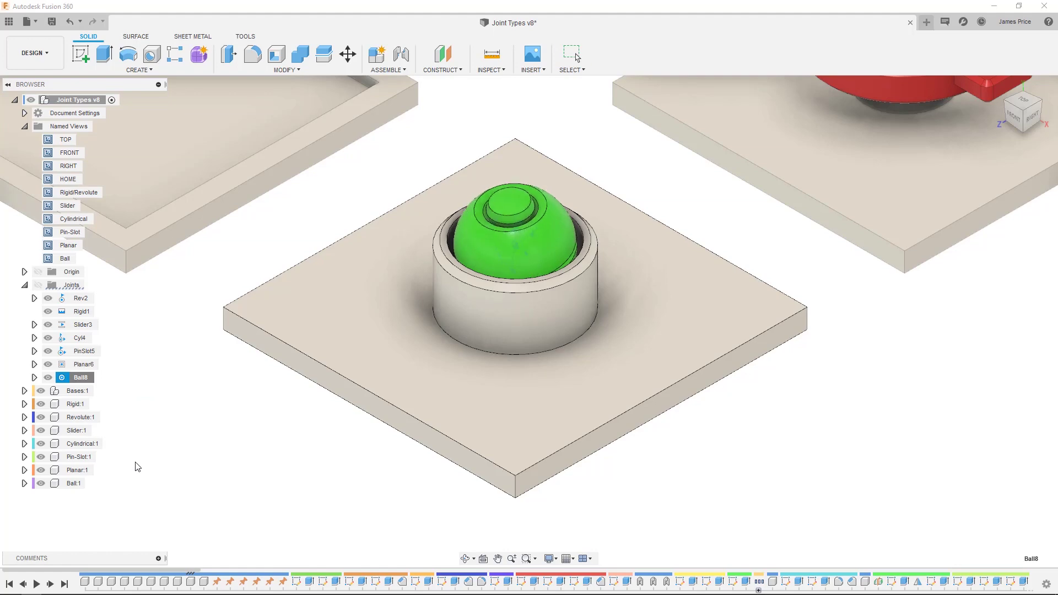
- Return to the Pin-Slot view and give PinSlot5 a -40 deg minimum rotation limit
click(61, 179)
click(60, 179)
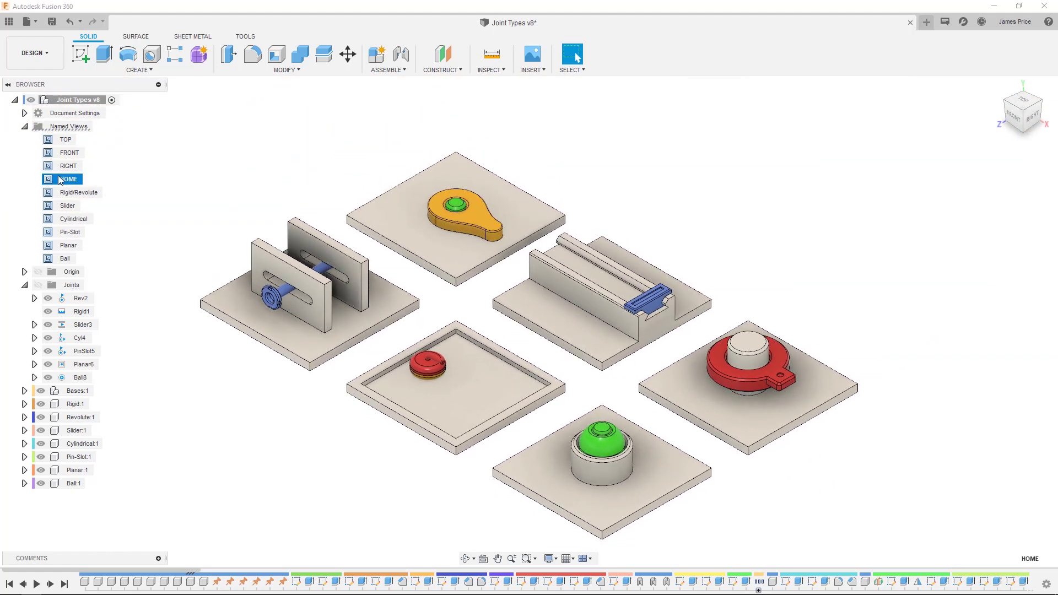
click(67, 232)
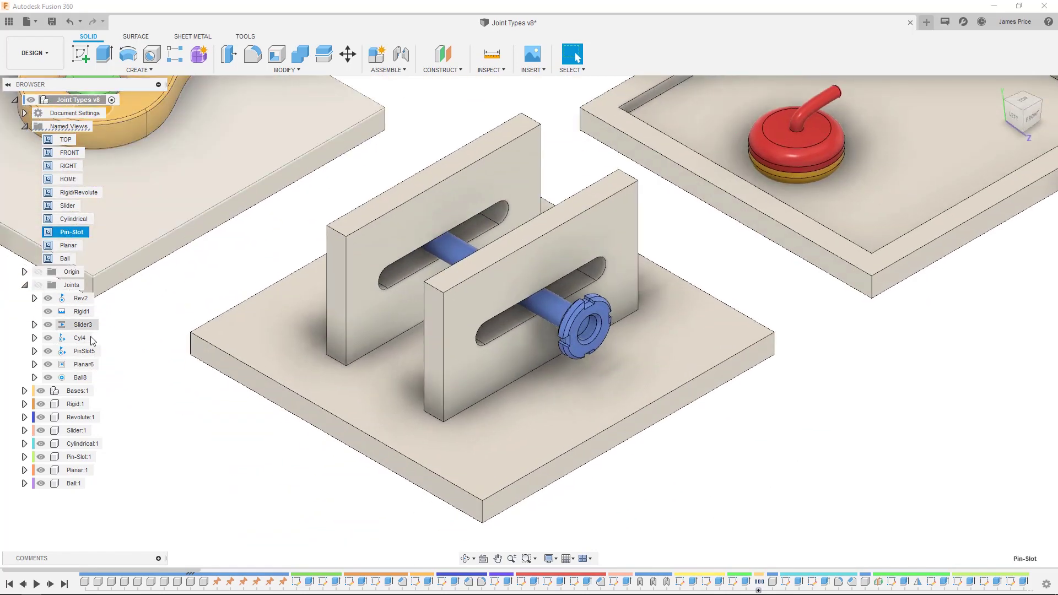
right_click(94, 352)
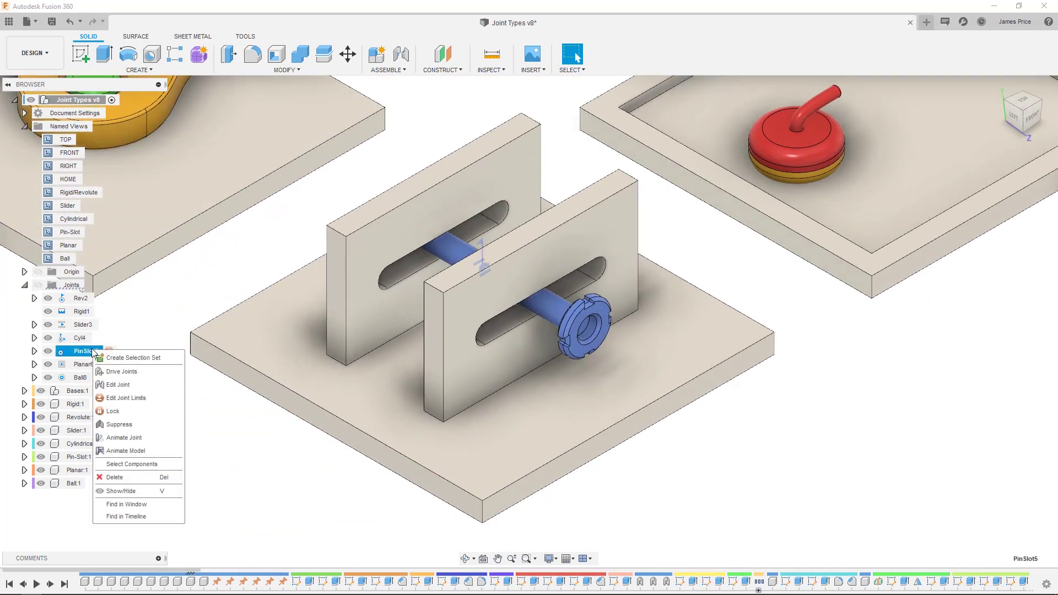
click(156, 397)
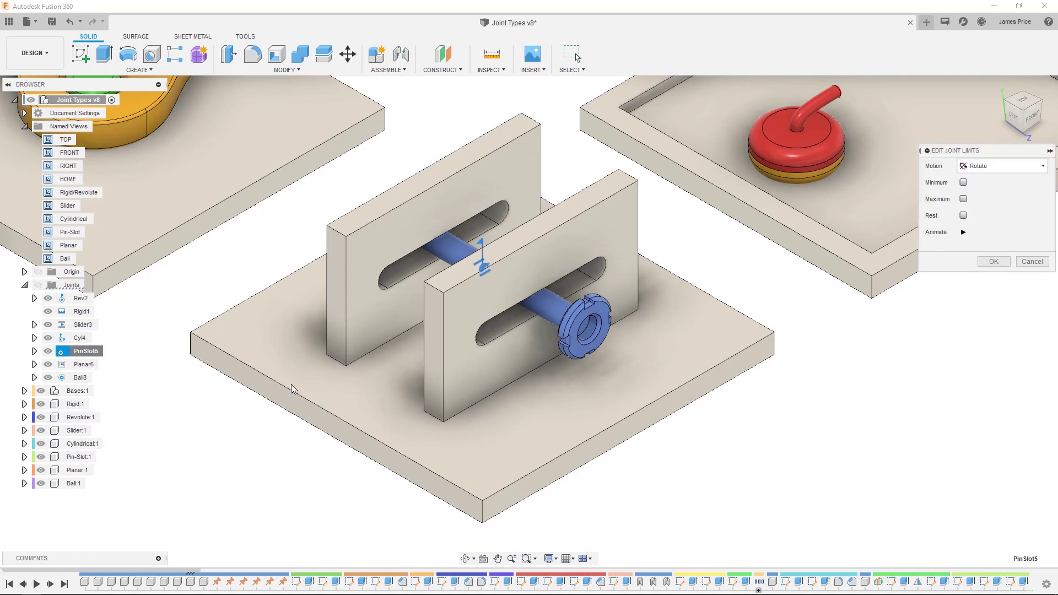
click(963, 183)
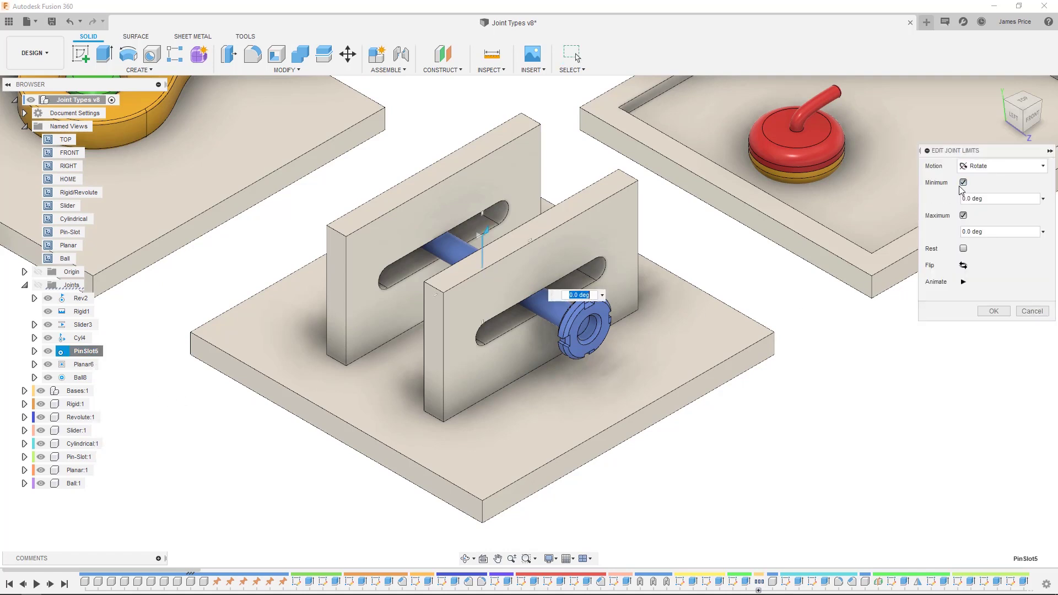
click(978, 199)
text(-40)
key(Tab)
key(Tab)
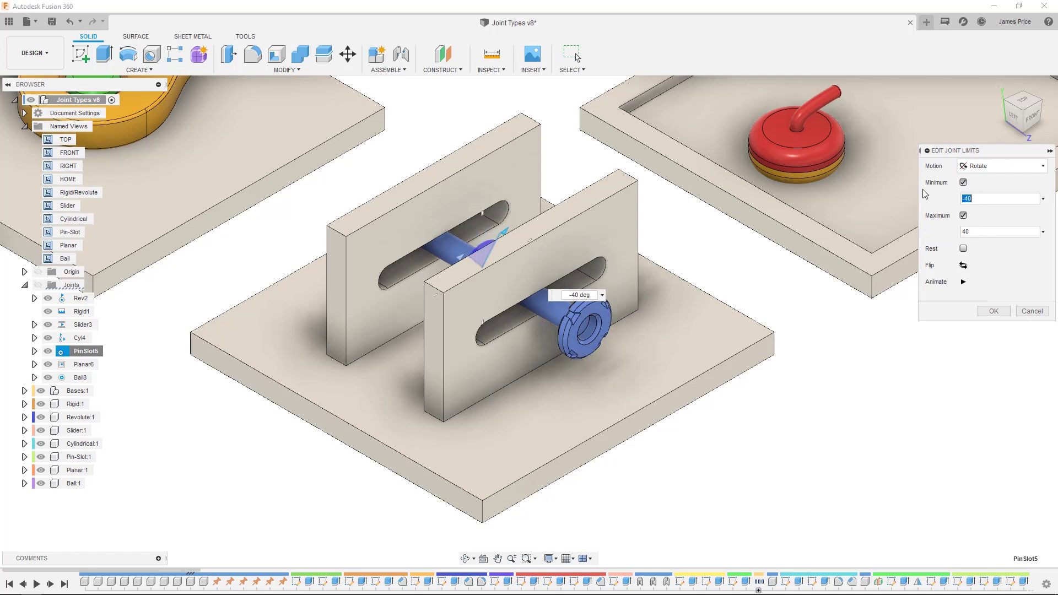
- Limit PinSlot5's sliding travel to -1 to 1 mm and animate it to preview
click(991, 168)
click(986, 188)
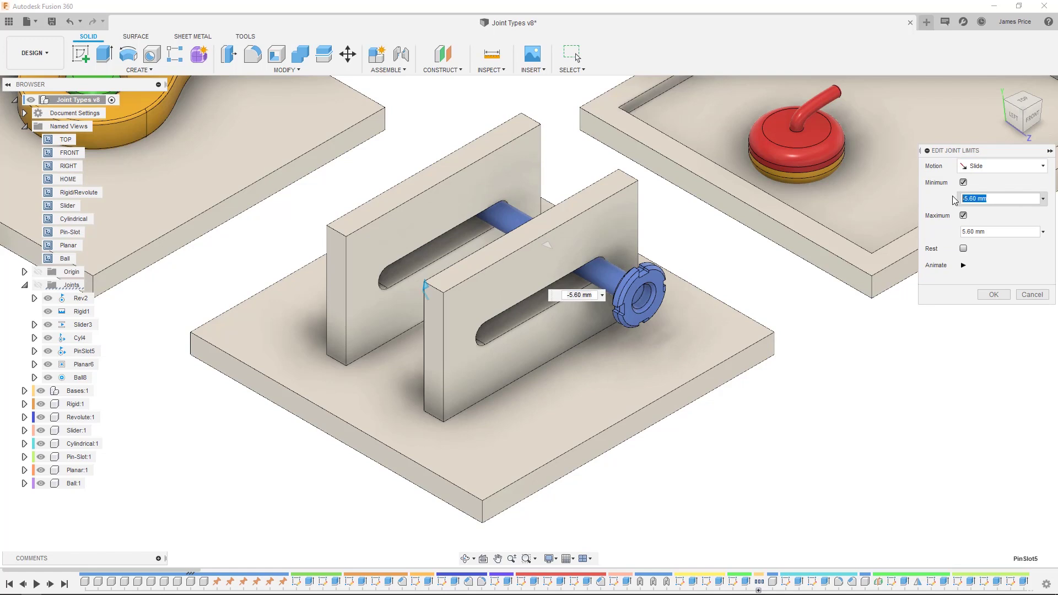
text(1)
key(Tab)
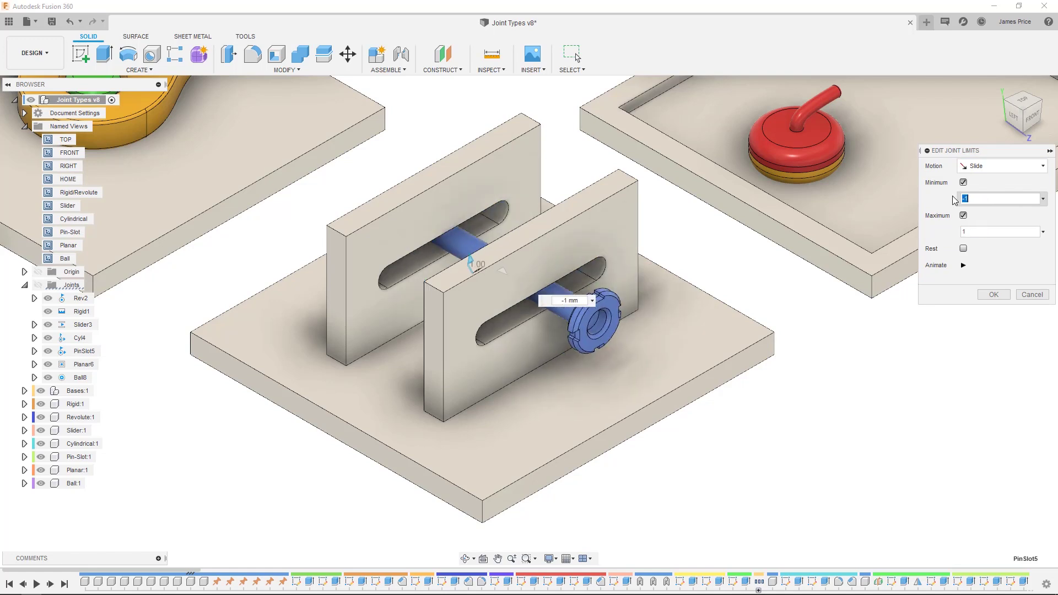
click(993, 295)
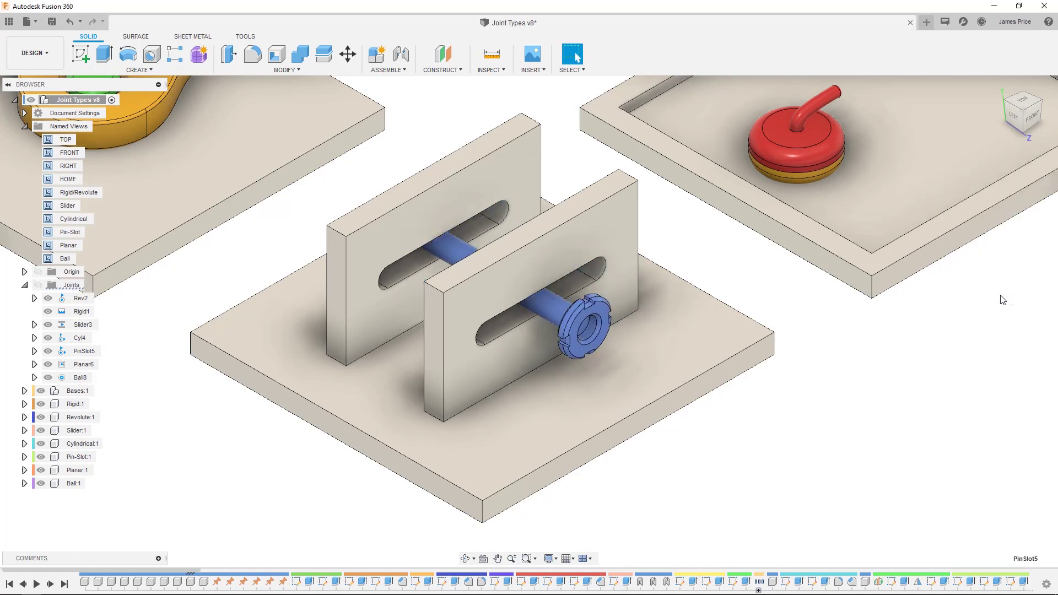
right_click(86, 355)
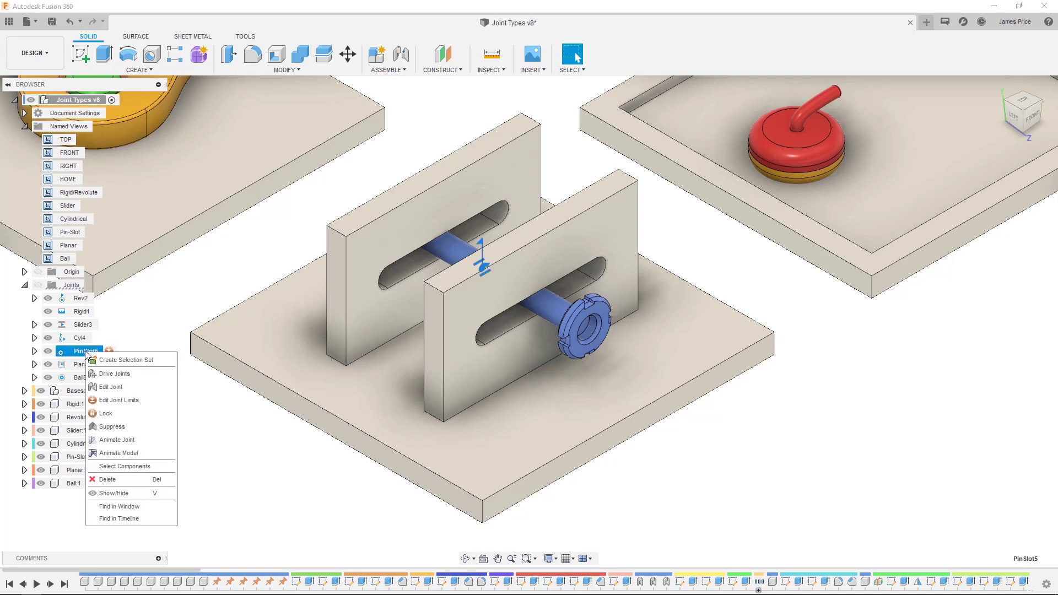
click(136, 439)
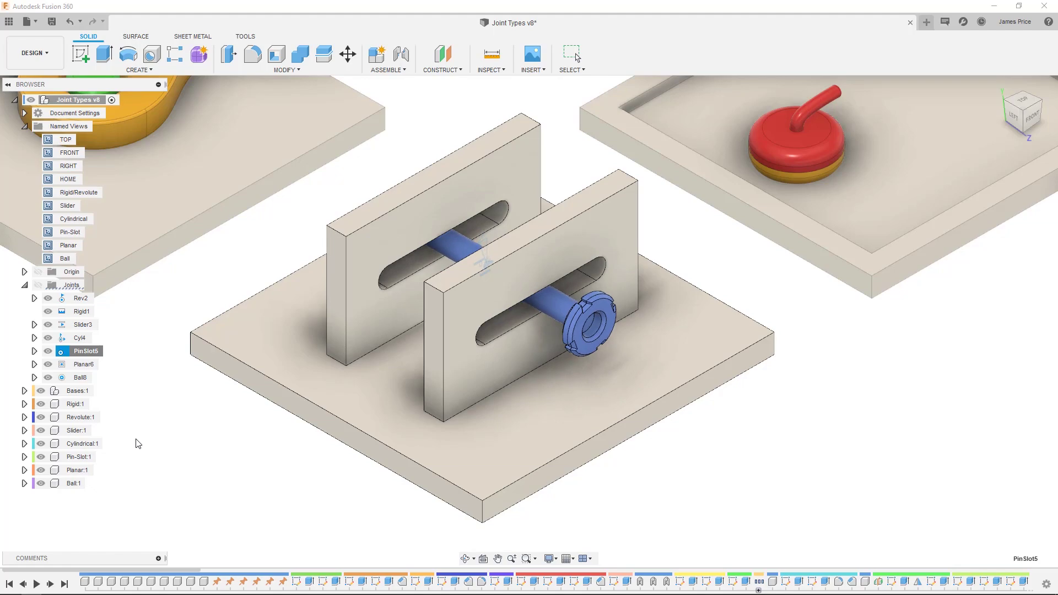
- Return to the home view and rotate the Genevawheel about 30° with Move/Copy
double_click(61, 179)
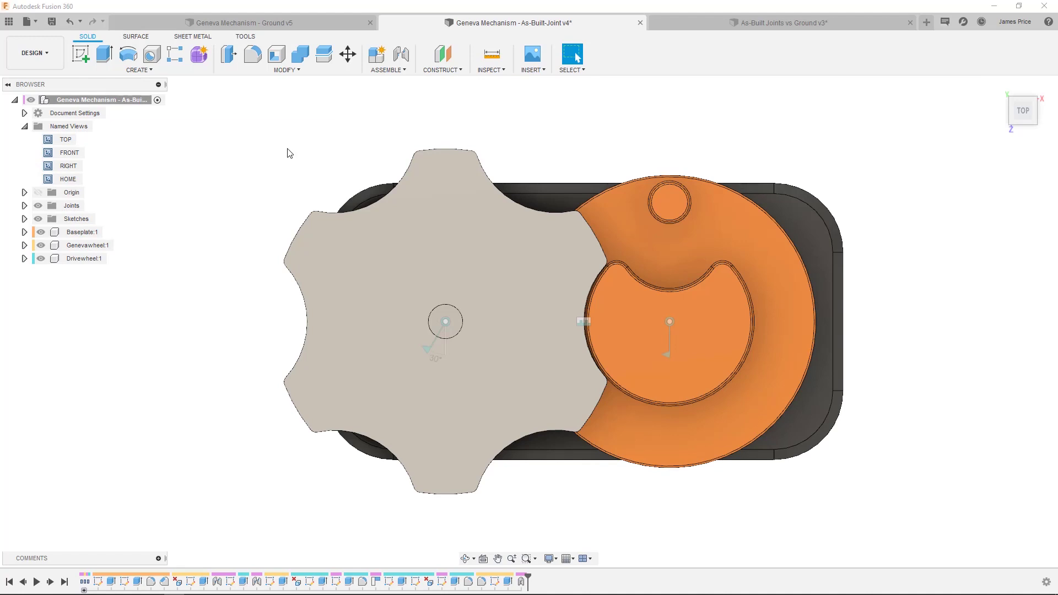
click(348, 55)
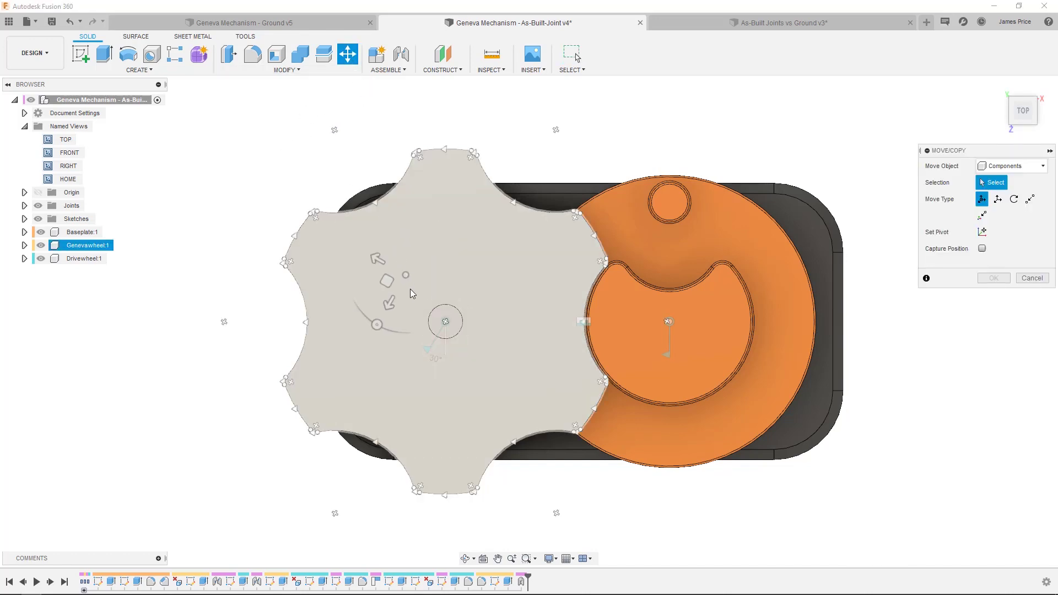
click(448, 324)
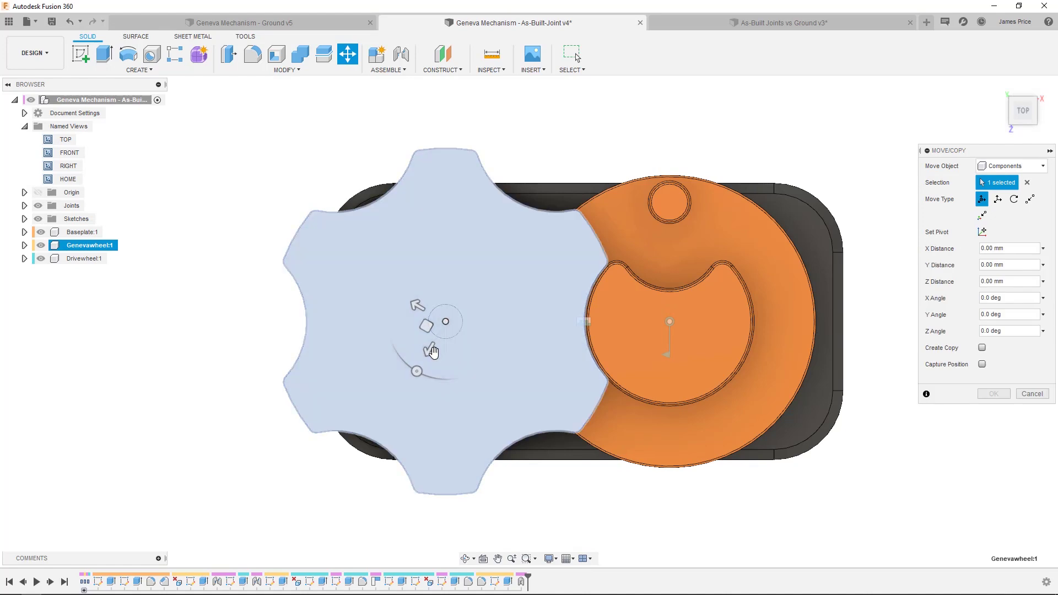
drag(417, 371, 392, 353)
key(Return)
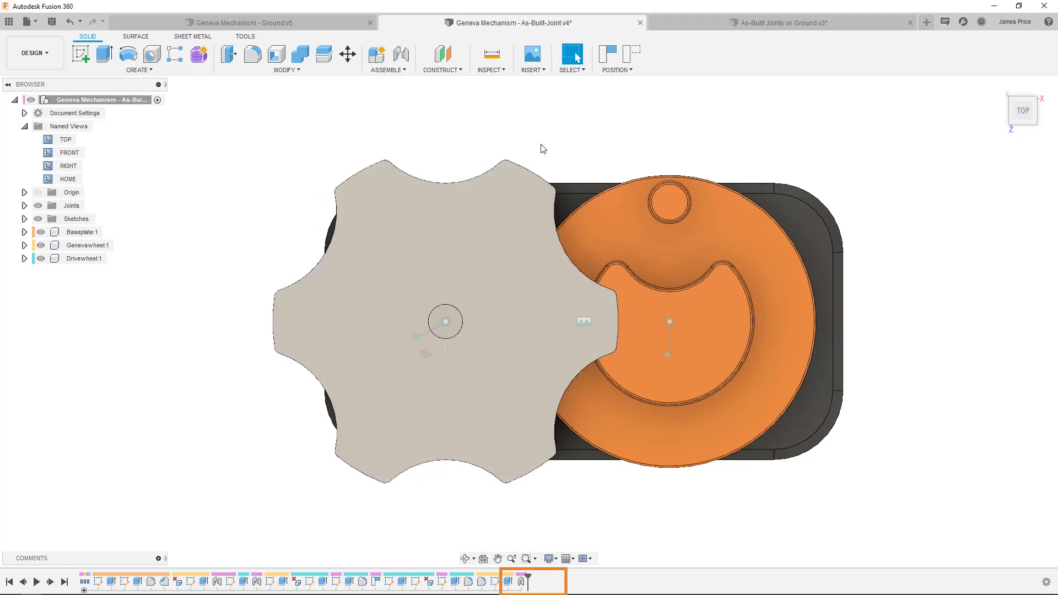
- Capture the Geneva wheel's position, then test-turn the drive wheel and revert it
click(607, 55)
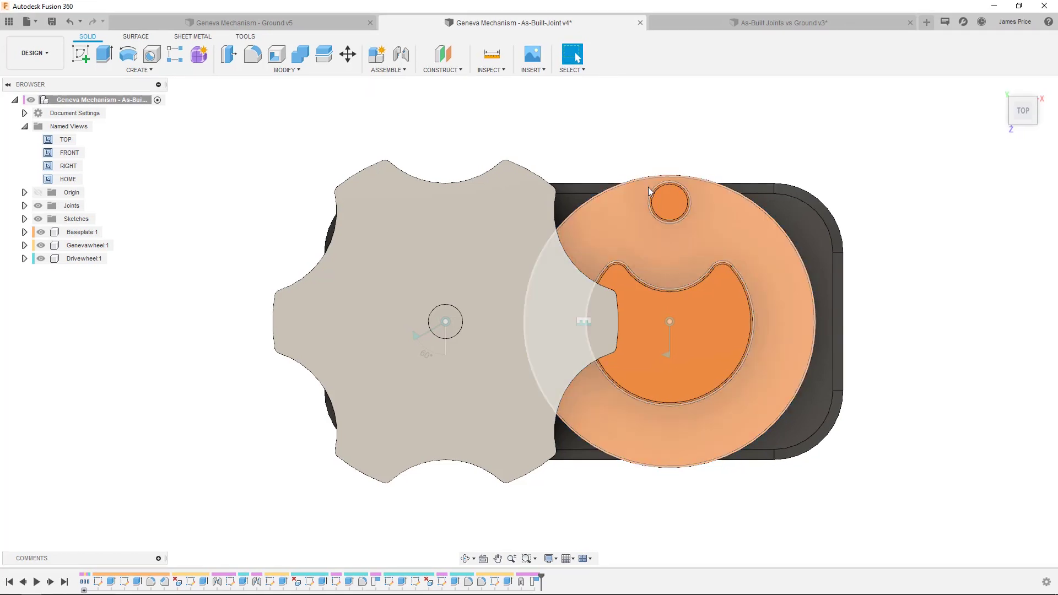
drag(654, 205, 572, 326)
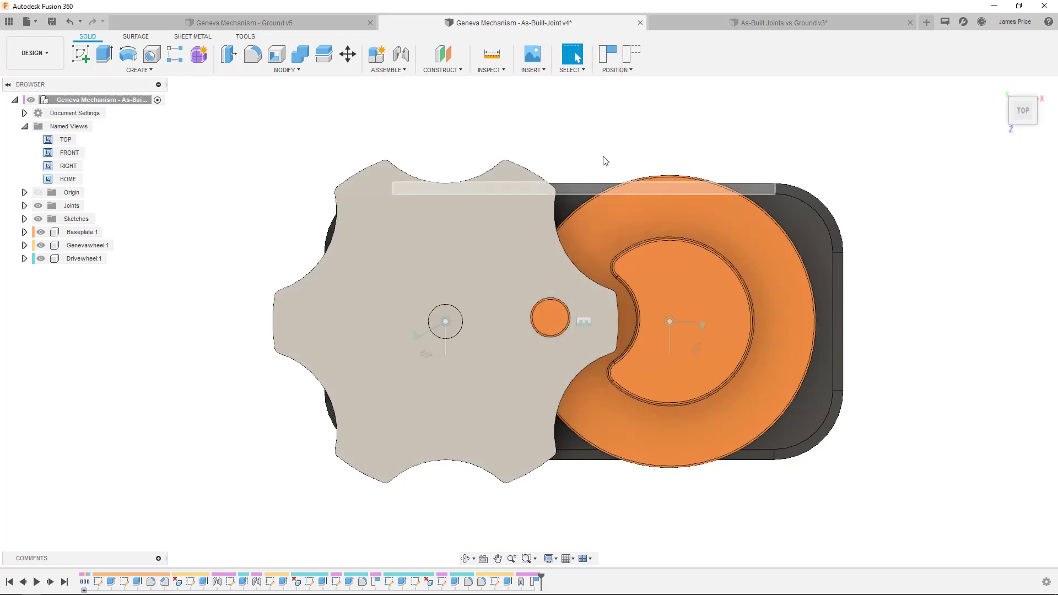
click(628, 56)
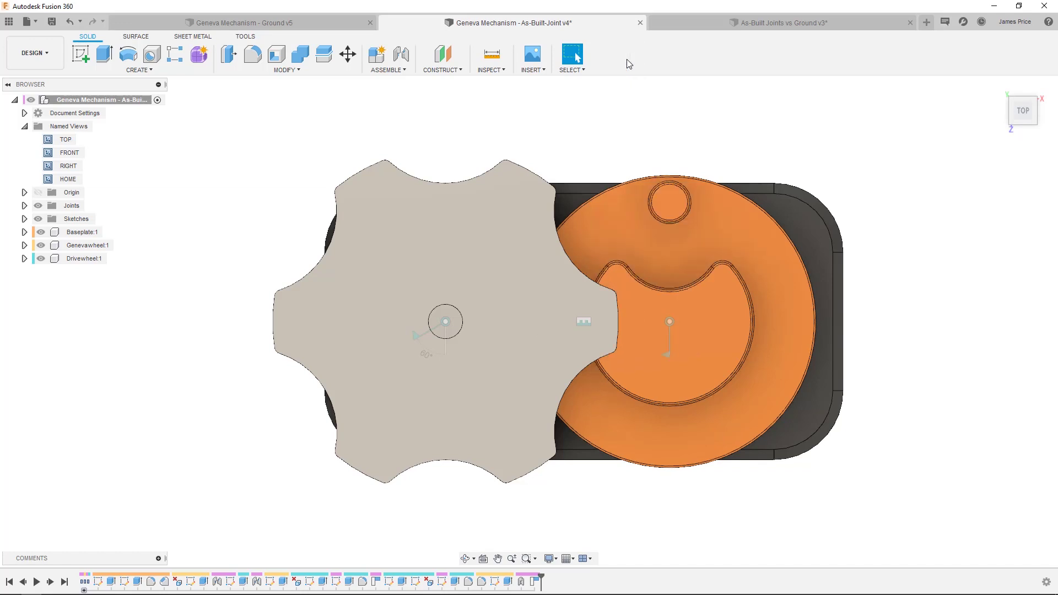
- Rotate the Drivewheel 90 deg with its position captured, pin beside the Geneva wheel
key(m)
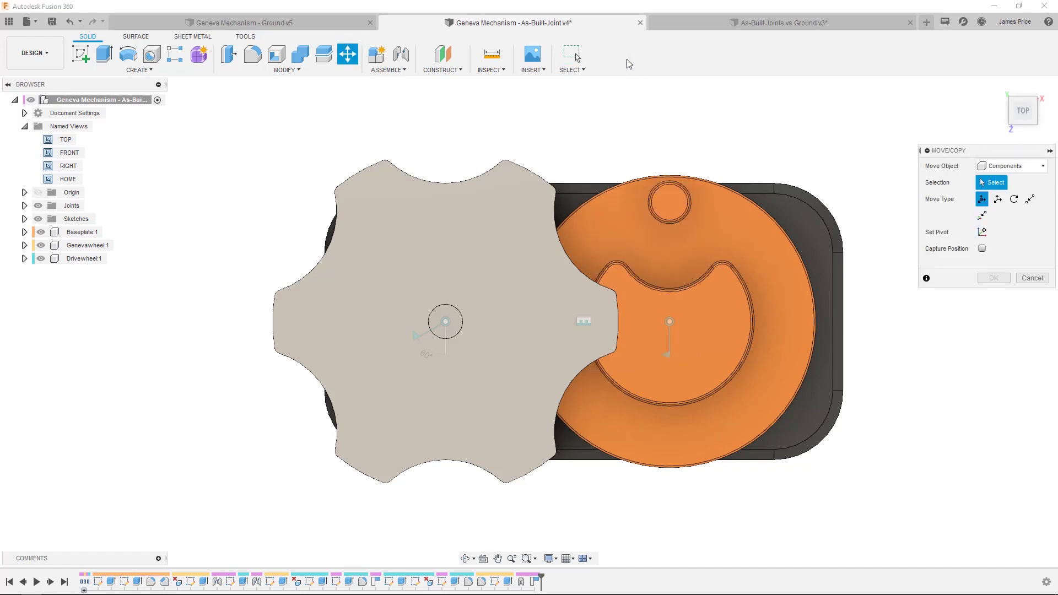
click(639, 237)
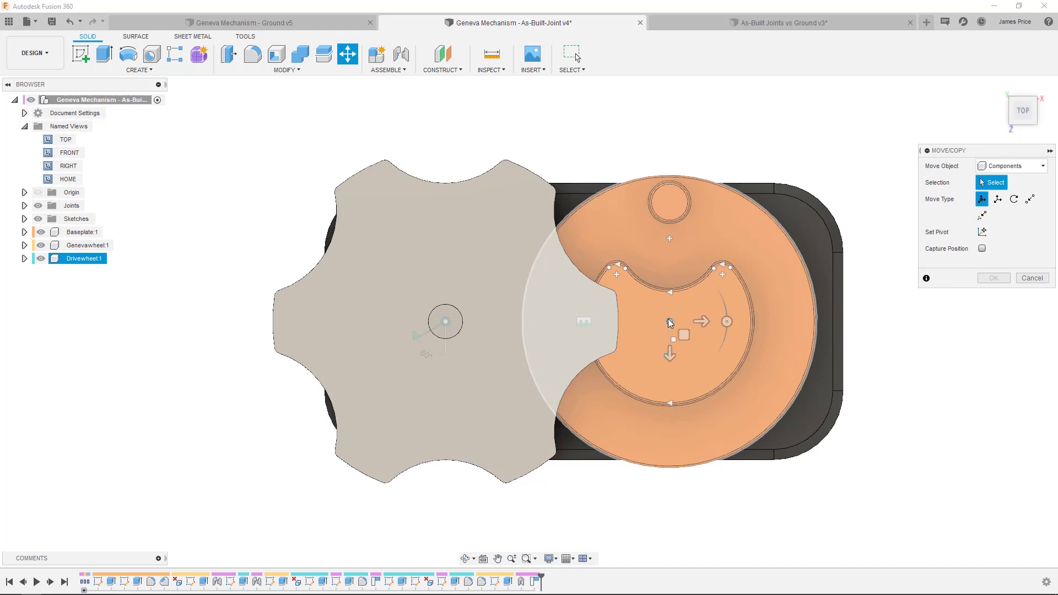
click(669, 322)
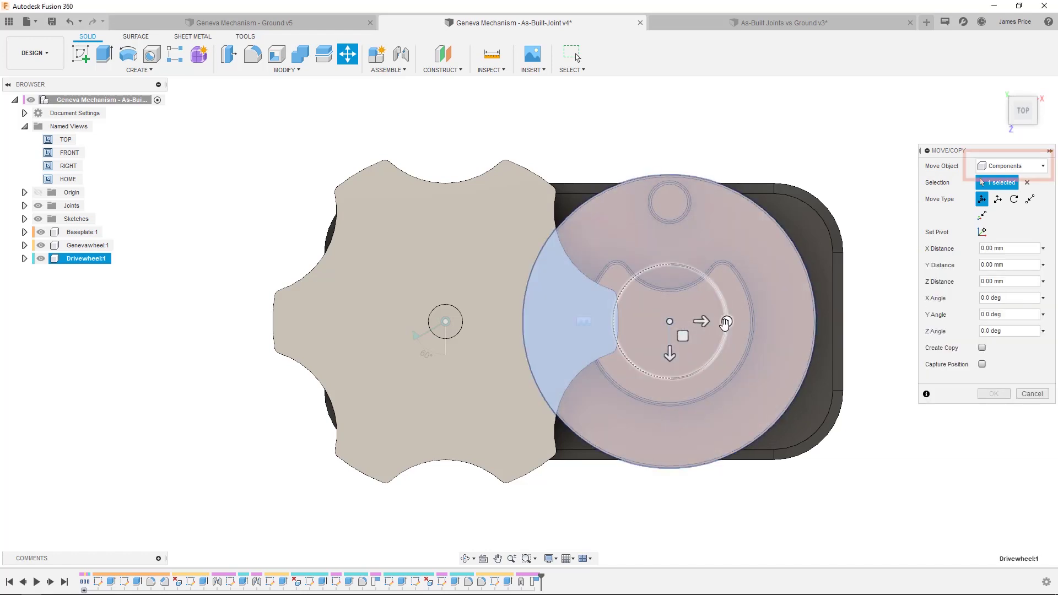
drag(725, 322, 676, 236)
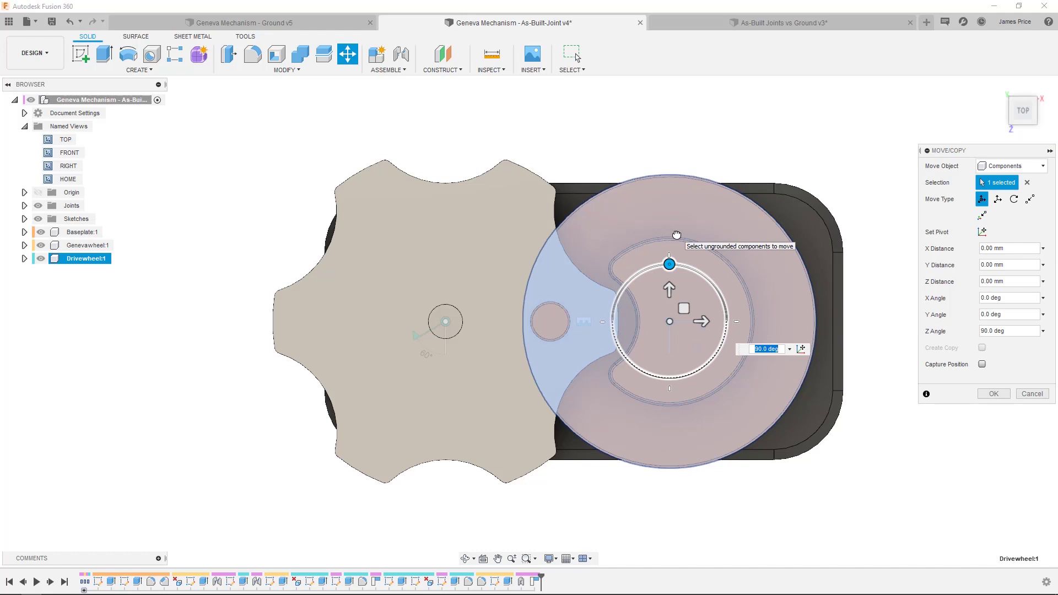
click(982, 364)
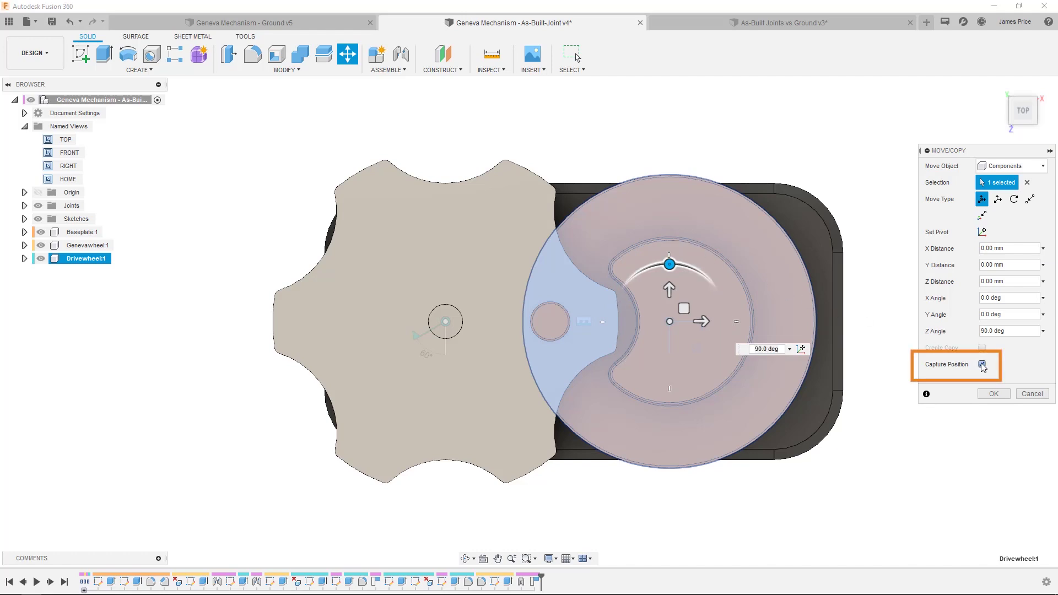
click(993, 394)
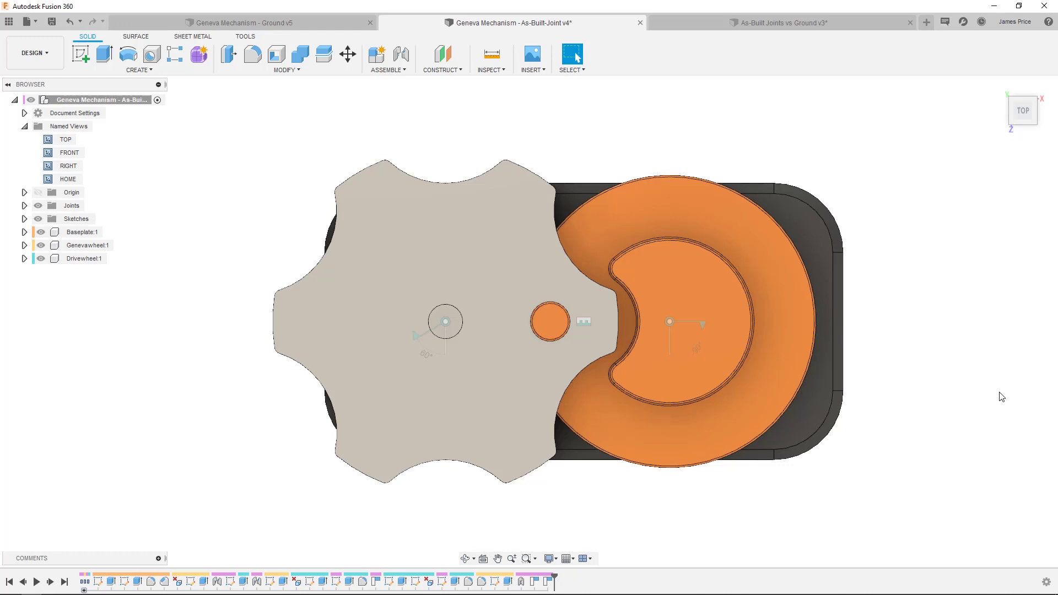
- Suppress and restore the drive wheel position feature, then bring up Genevawheel:1's options
right_click(548, 581)
click(616, 546)
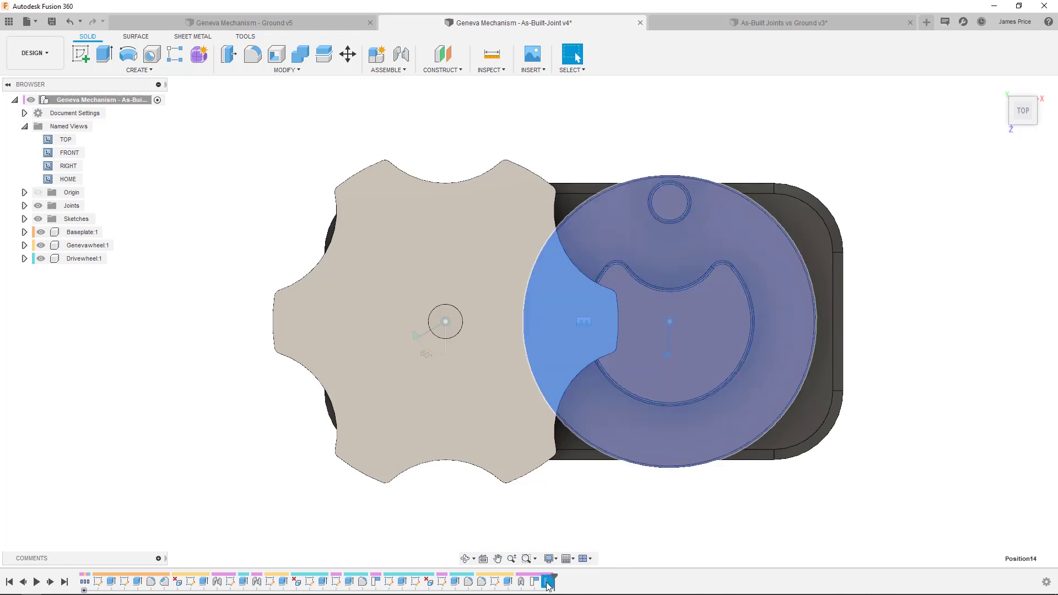
right_click(548, 582)
click(616, 550)
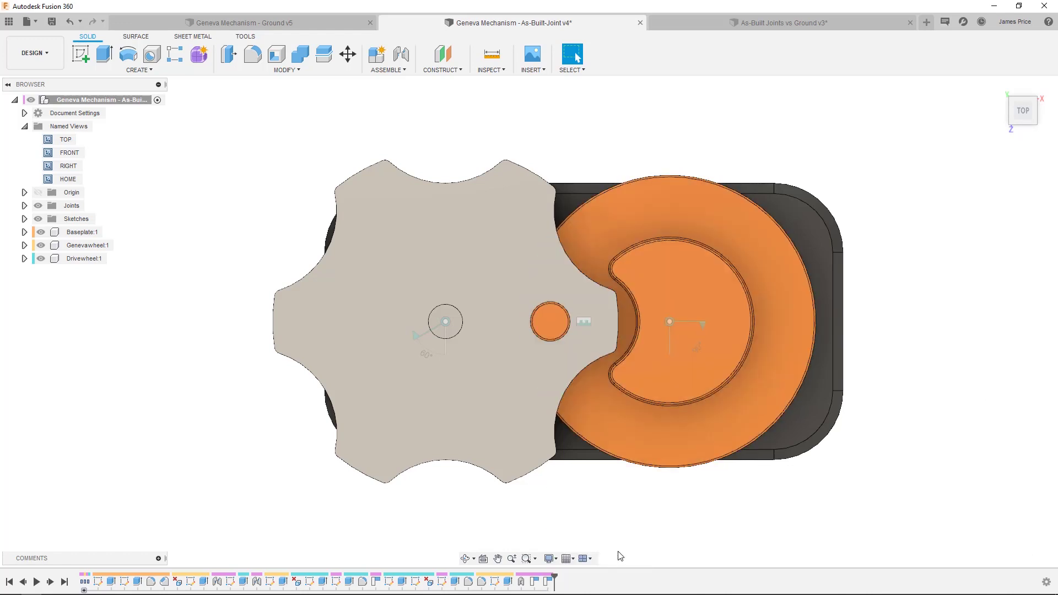
right_click(103, 244)
- Activate Genevawheel, sketch on its face and project the pin circle
click(147, 17)
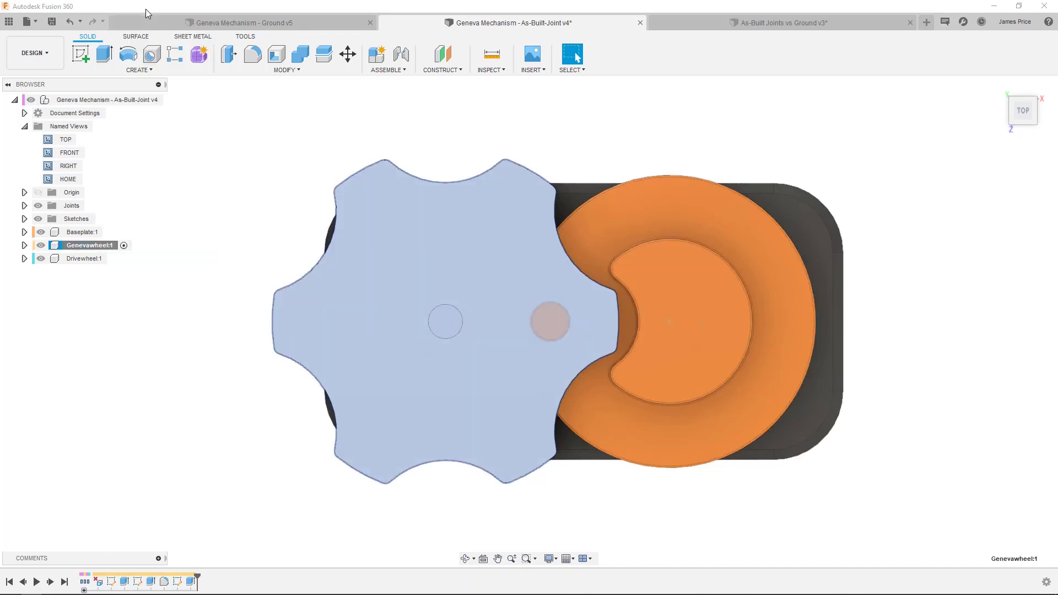
click(80, 54)
click(521, 303)
key(p)
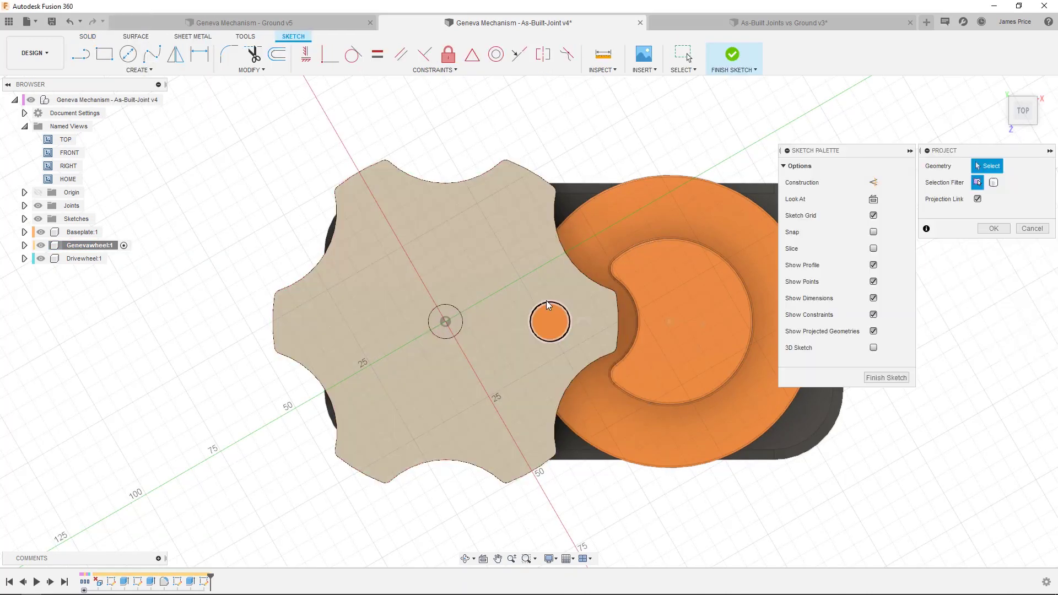
click(546, 299)
- Offset the projected pin circle using the soff command
key(Return)
text(soff)
key(Return)
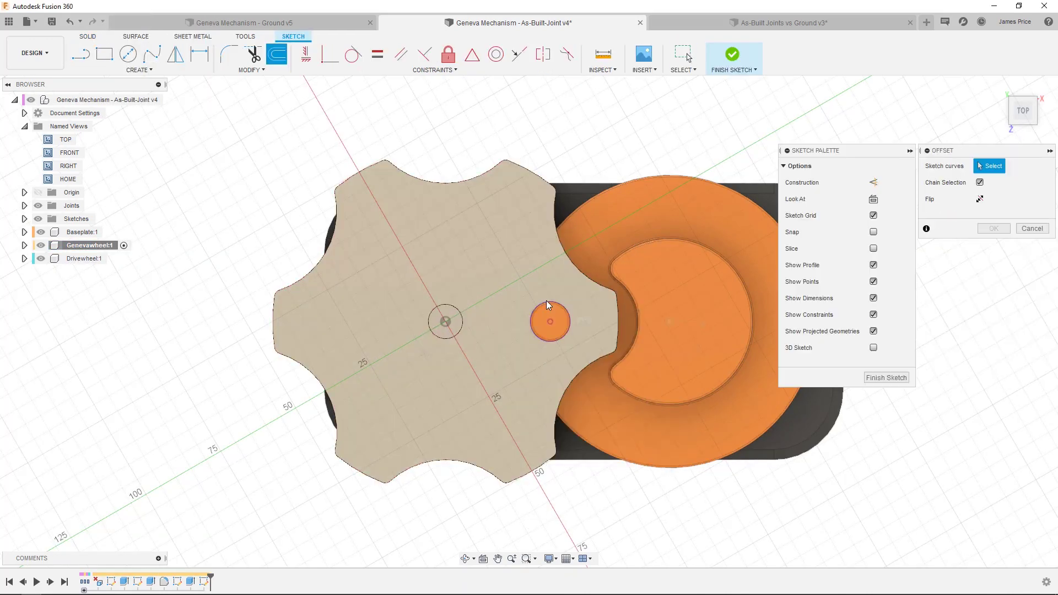
click(559, 301)
key(Return)
- Draw a line from the offset circle's top at a 120° angle
key(l)
click(548, 299)
text(120)
key(Return)
key(Escape)
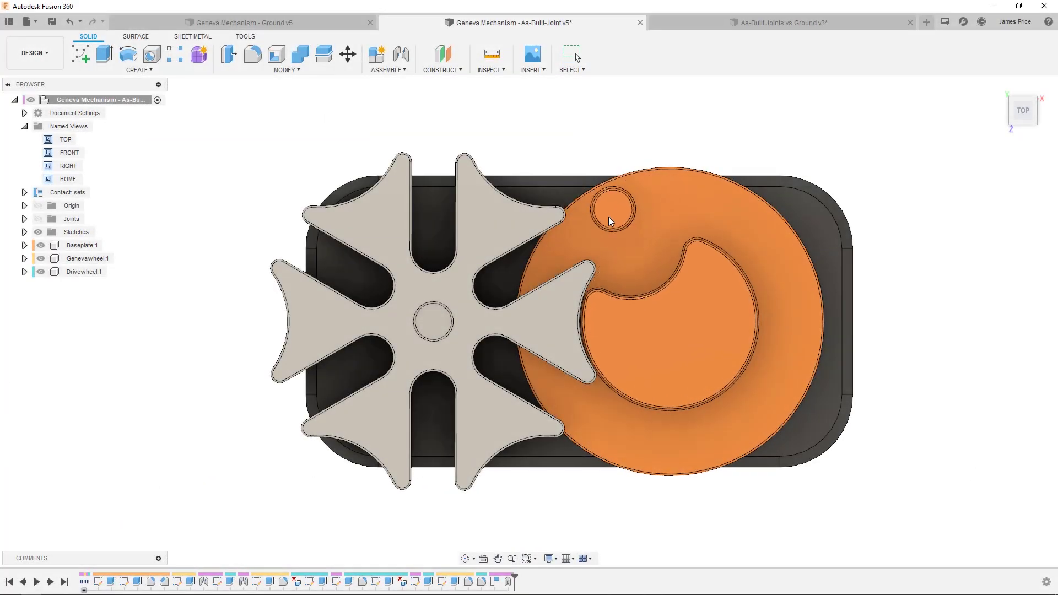
- Turn the drive wheel a full revolution, revert, then switch to Geneva Mechanism - Ground v6
drag(608, 216, 746, 253)
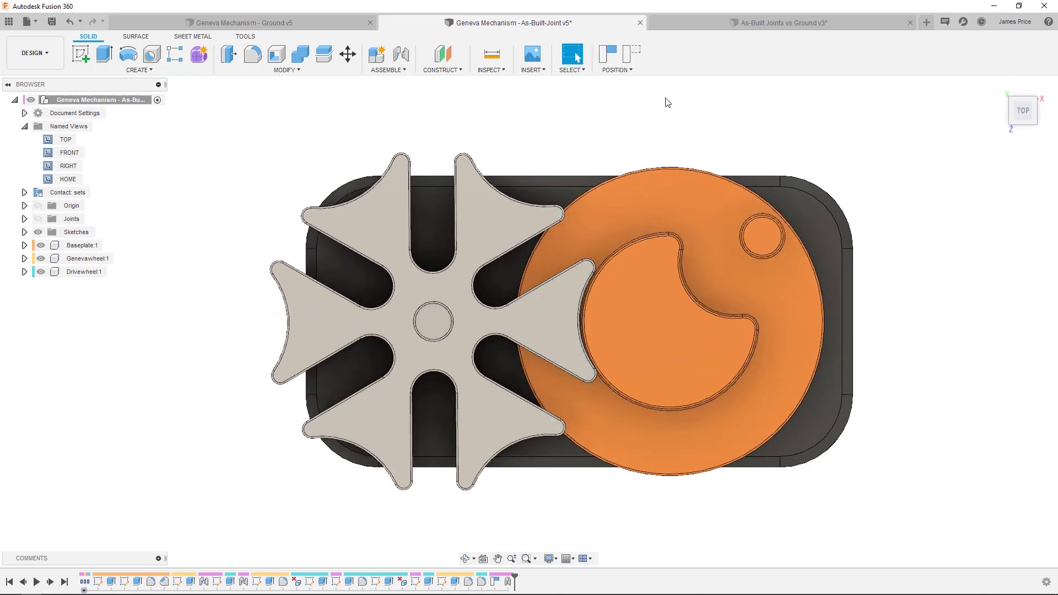
click(631, 65)
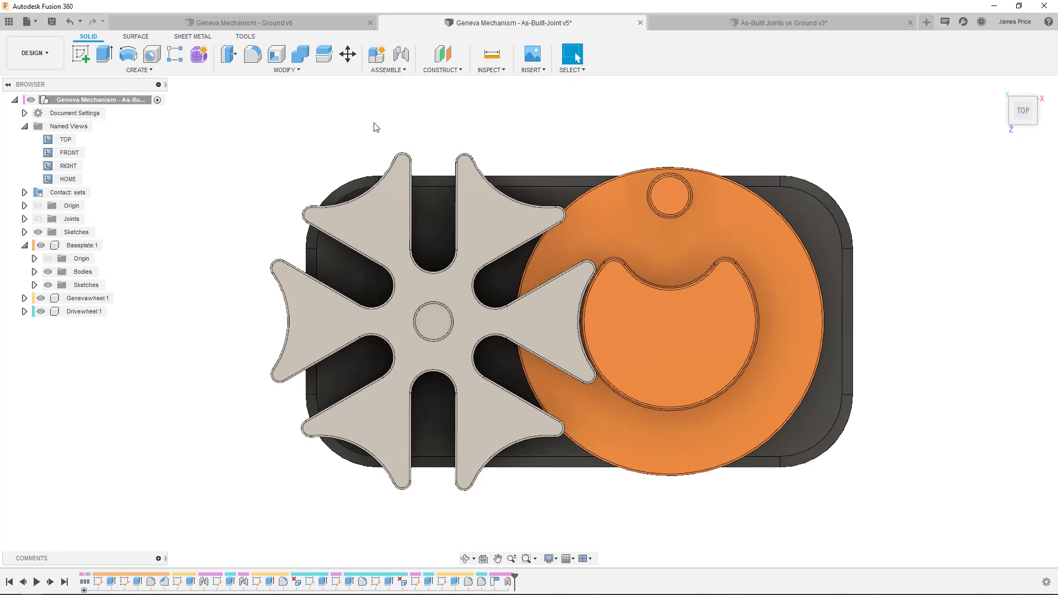
click(57, 179)
click(57, 179)
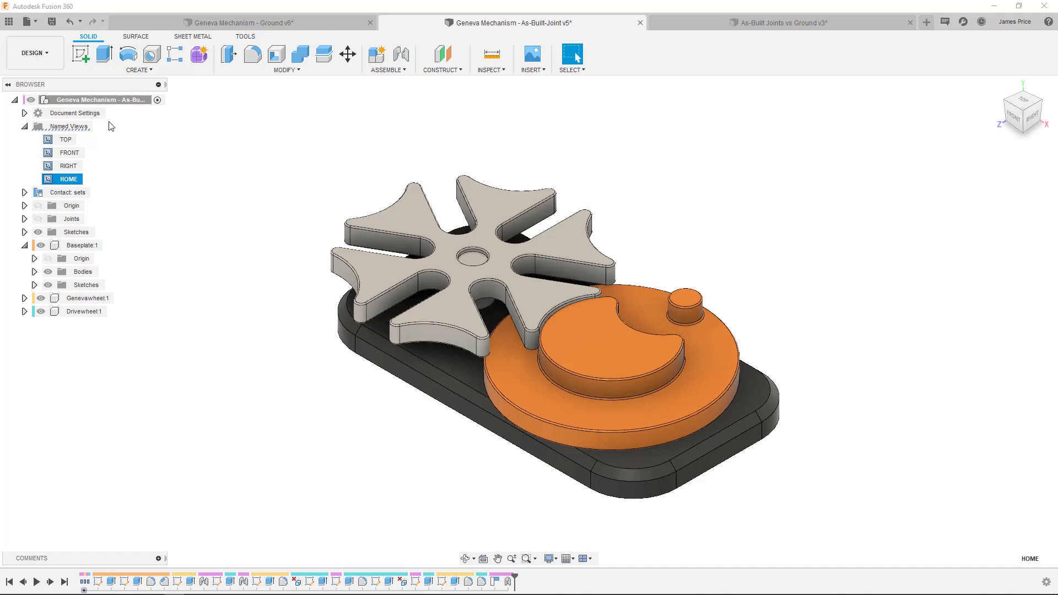
click(156, 22)
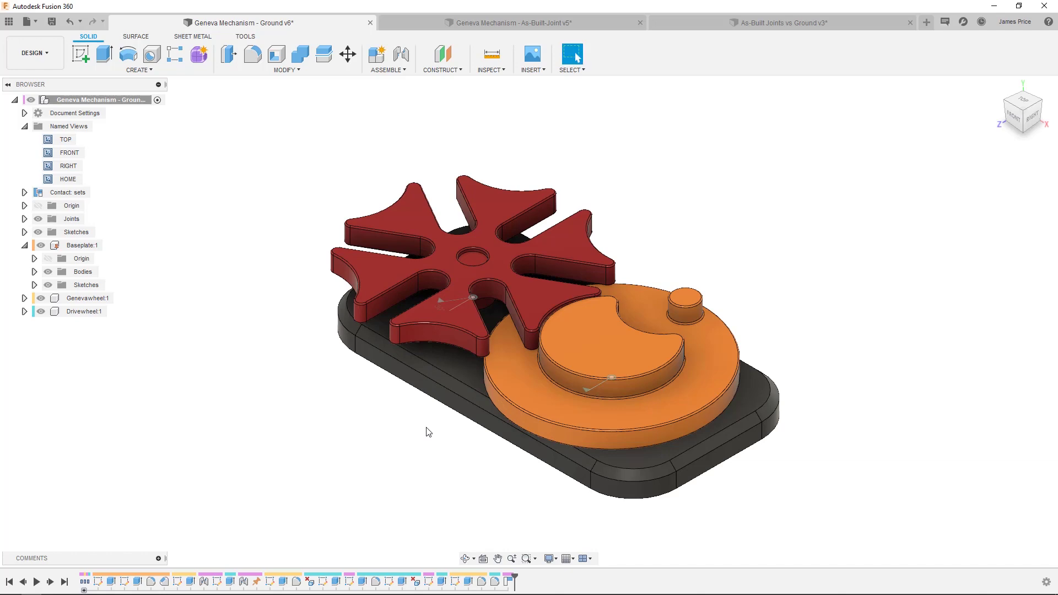
- From the top view, turn the drive wheel to index the Geneva wheel, revert, then return to As-Built-Joint v5
double_click(66, 139)
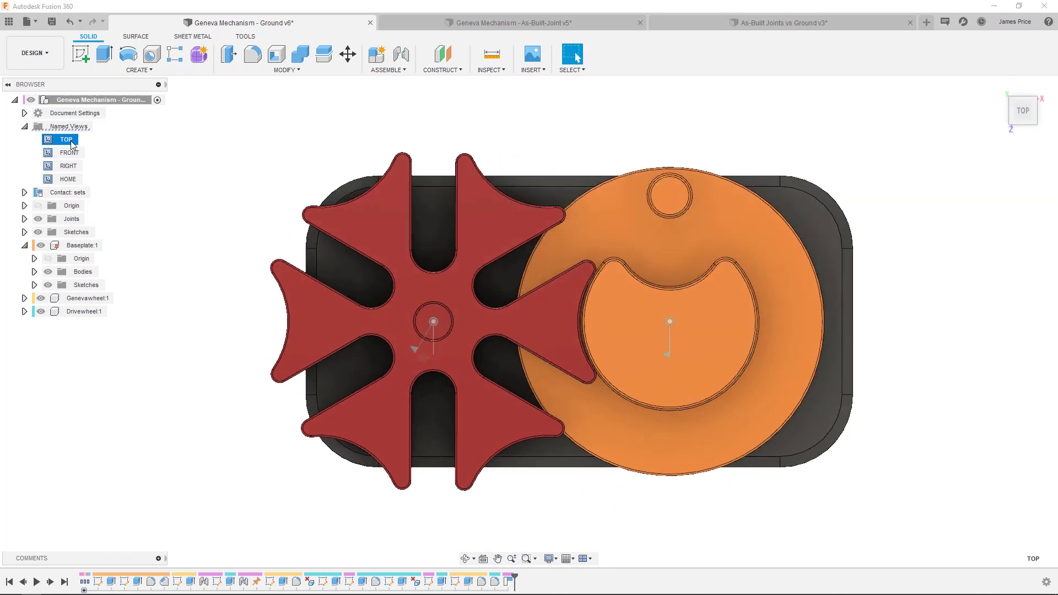
drag(673, 194, 723, 220)
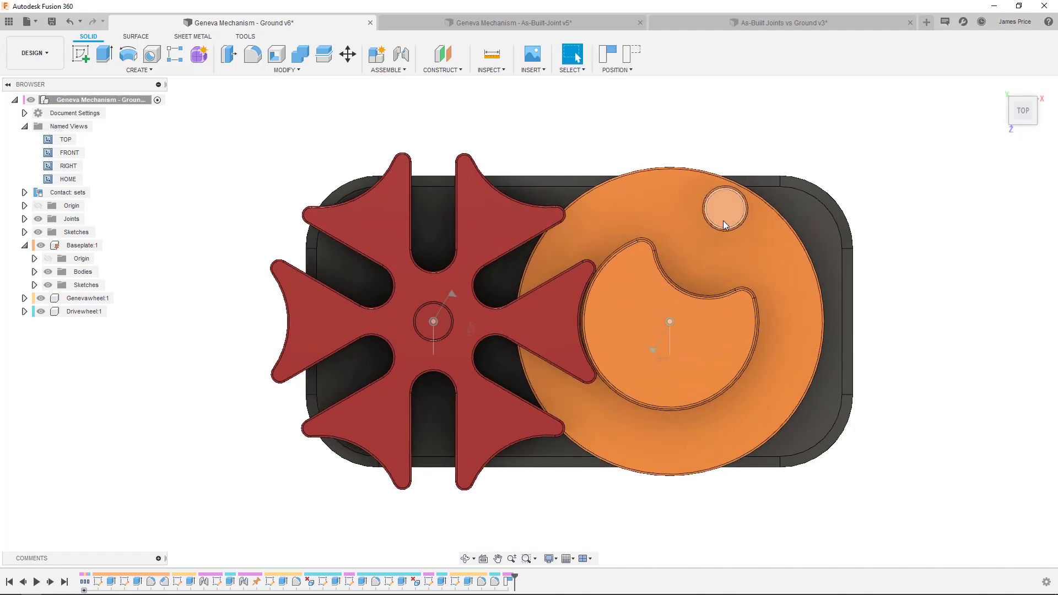
click(631, 55)
click(587, 23)
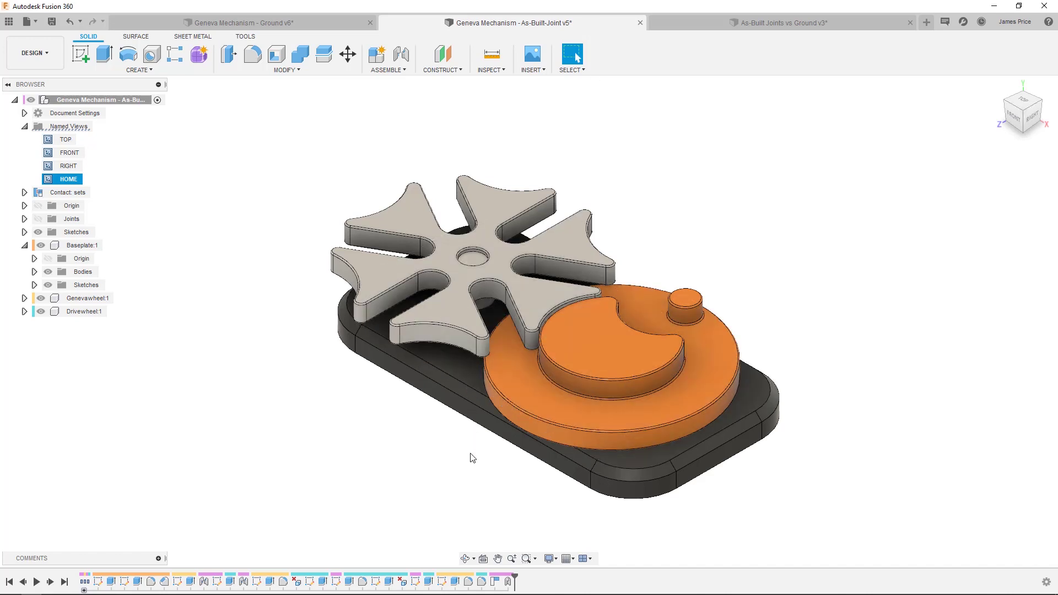
- From the top view, drag the drive pin to index the Geneva wheel, revert, then open As-Built Joints vs Ground v3
click(469, 453)
double_click(65, 140)
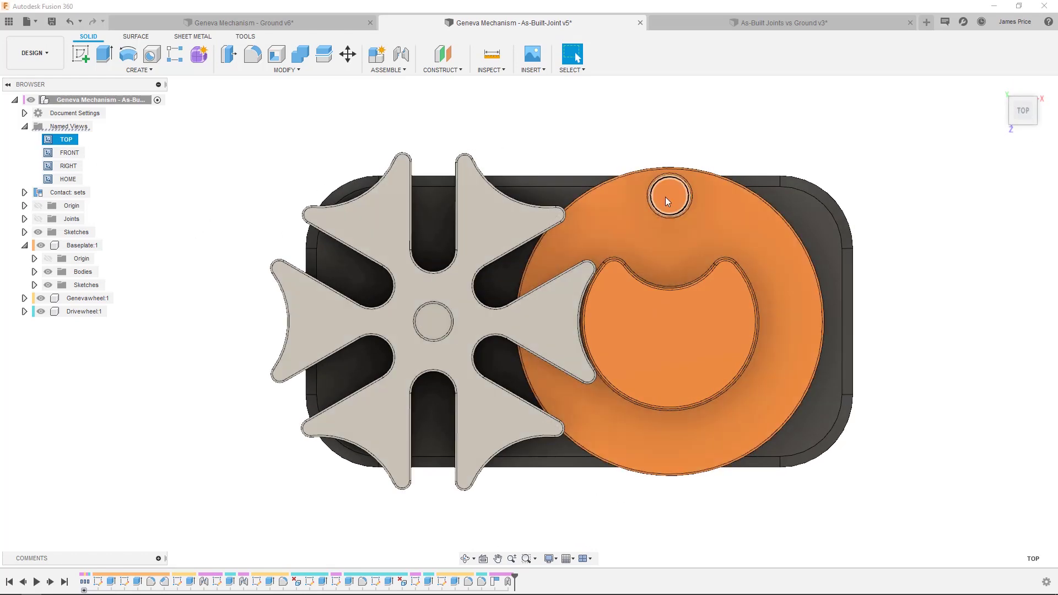
drag(671, 194, 715, 242)
click(631, 55)
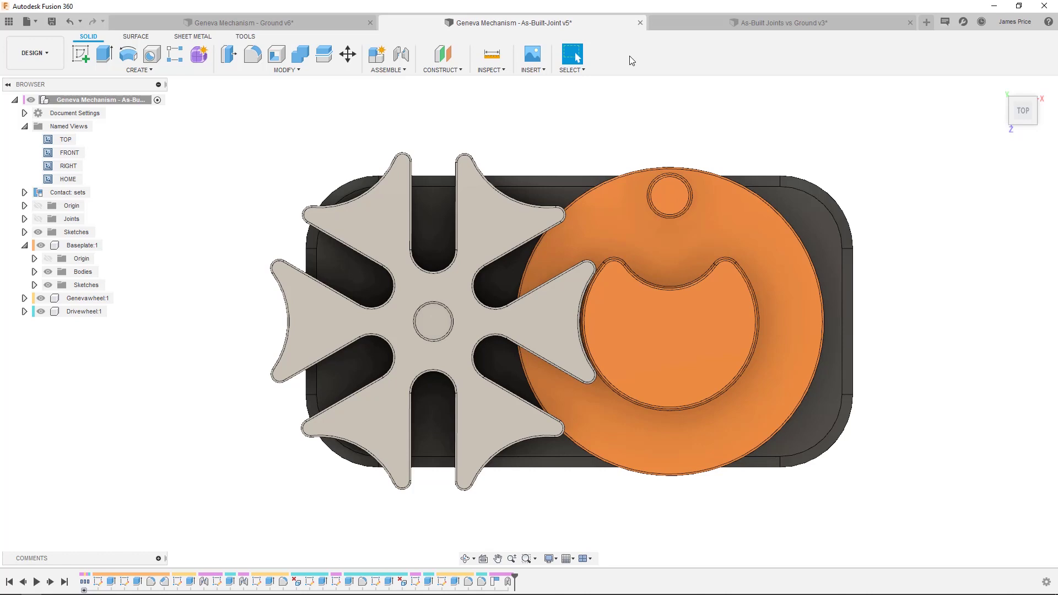
click(685, 22)
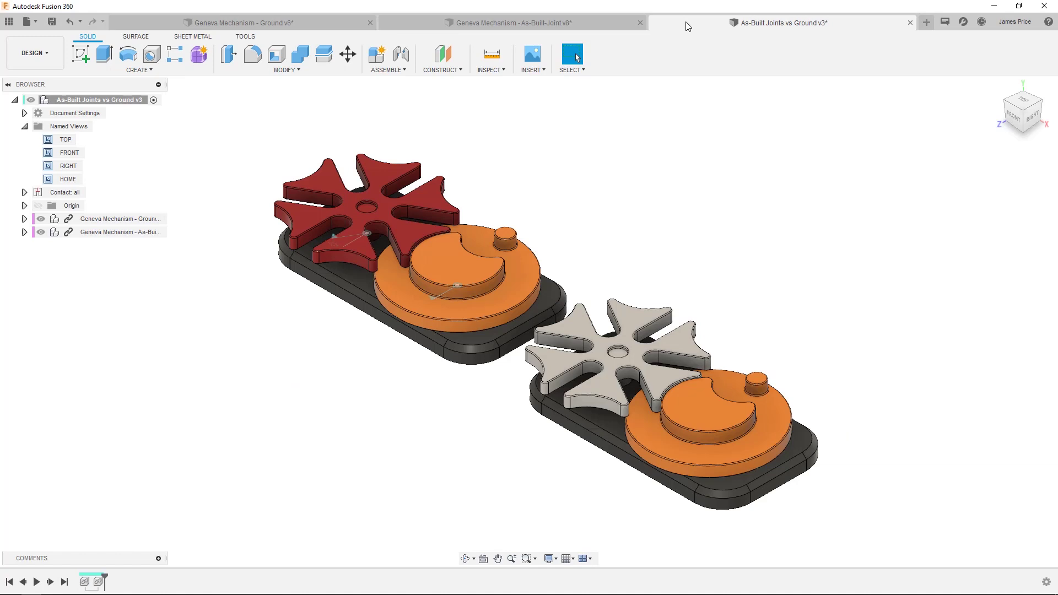
- Fix the Ground and As-Built Geneva assemblies together with a Rigid as-built joint, cancelling the repeated command
key(shift+j)
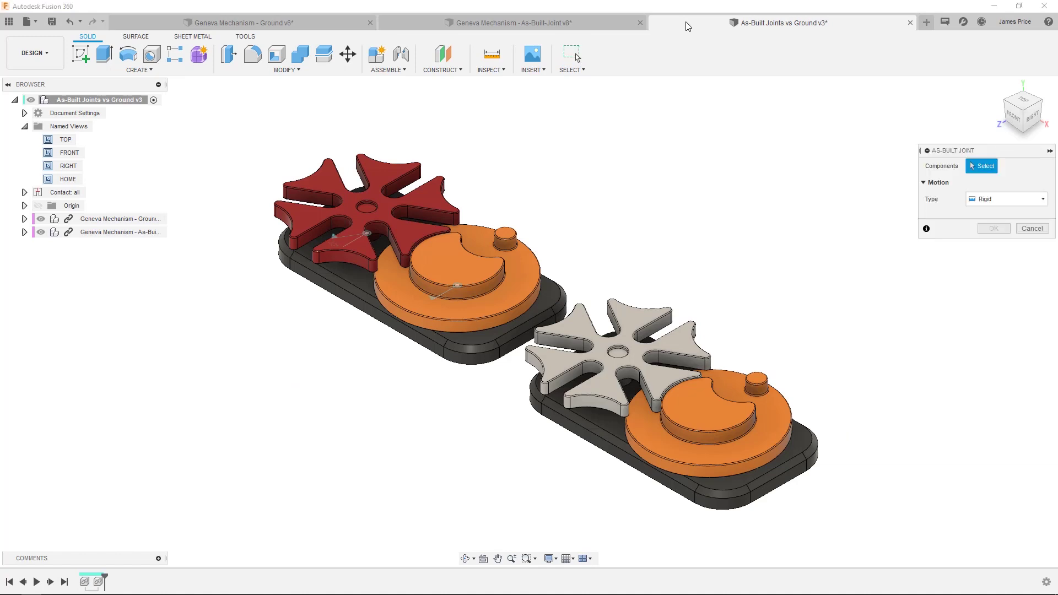
click(127, 219)
click(127, 232)
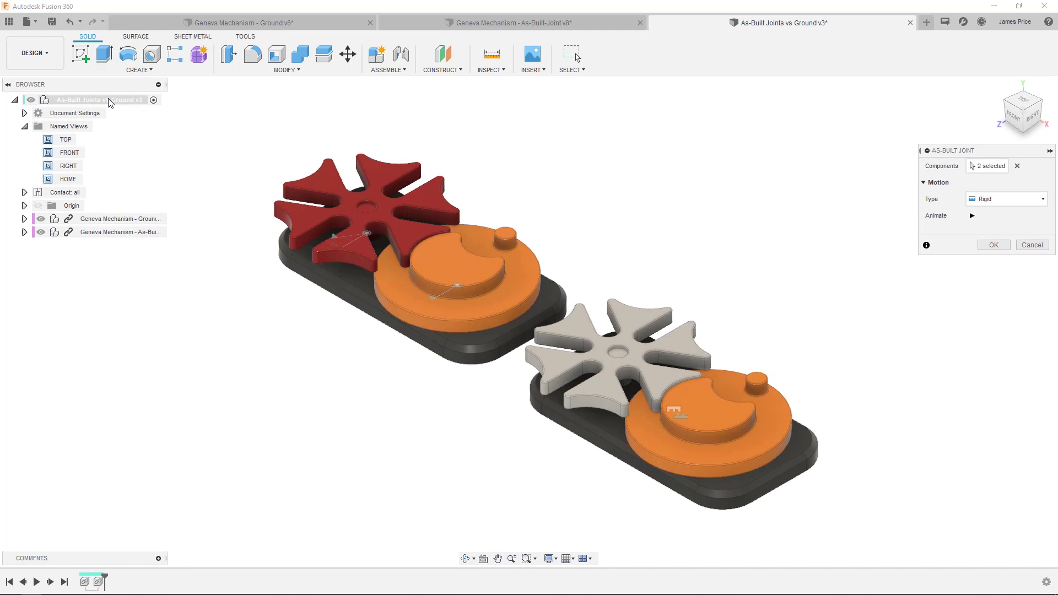
click(983, 248)
key(shift+j)
click(119, 245)
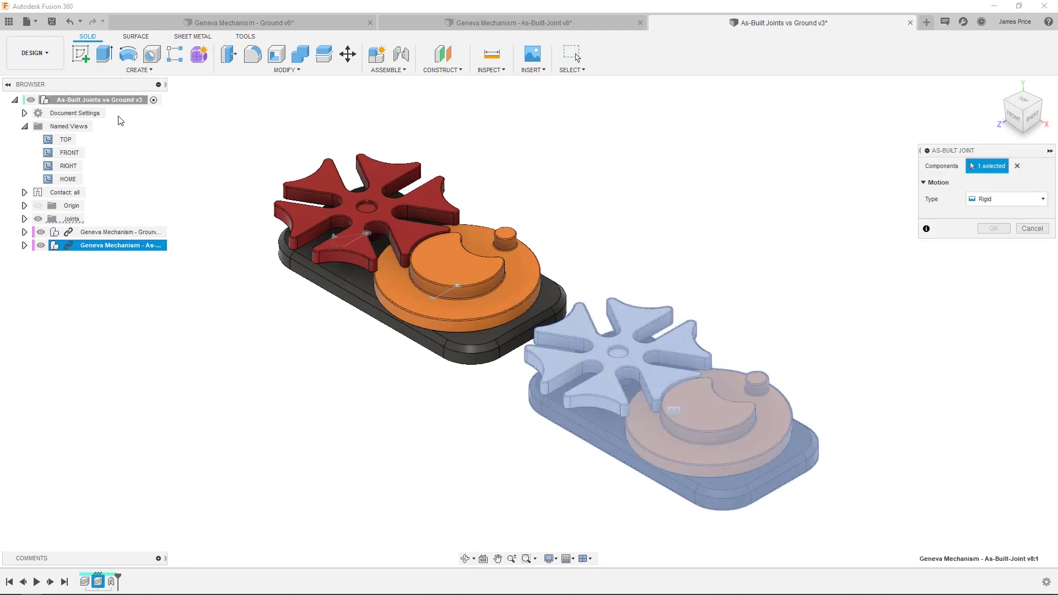
click(993, 247)
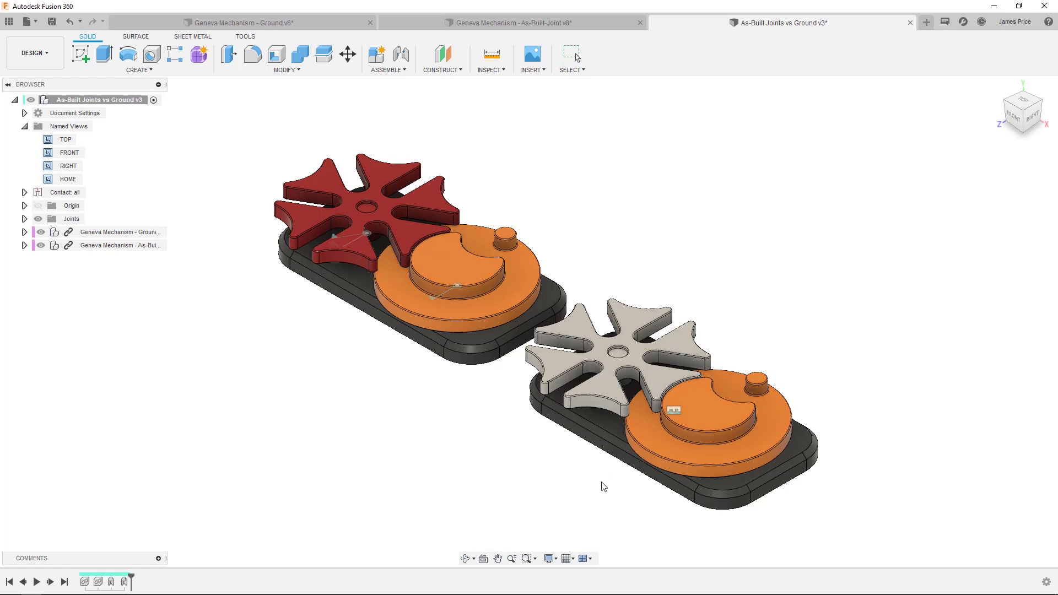
drag(705, 402, 621, 420)
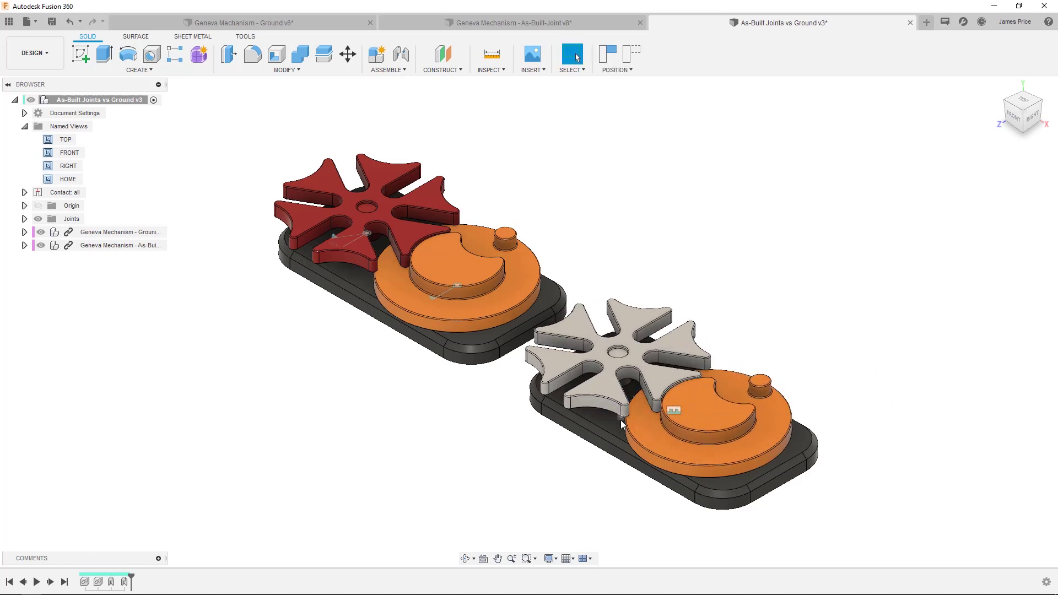
click(629, 53)
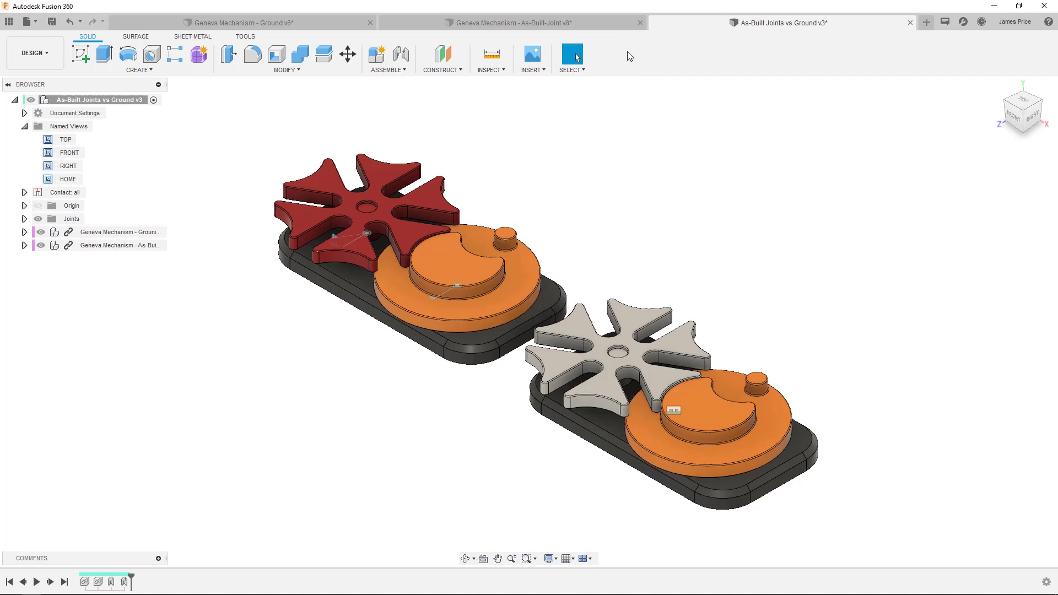
mouse_move(359, 292)
mouse_down()
mouse_move(376, 384)
mouse_move(408, 325)
mouse_move(369, 282)
mouse_move(351, 293)
mouse_up()
drag(480, 248, 450, 255)
click(449, 255)
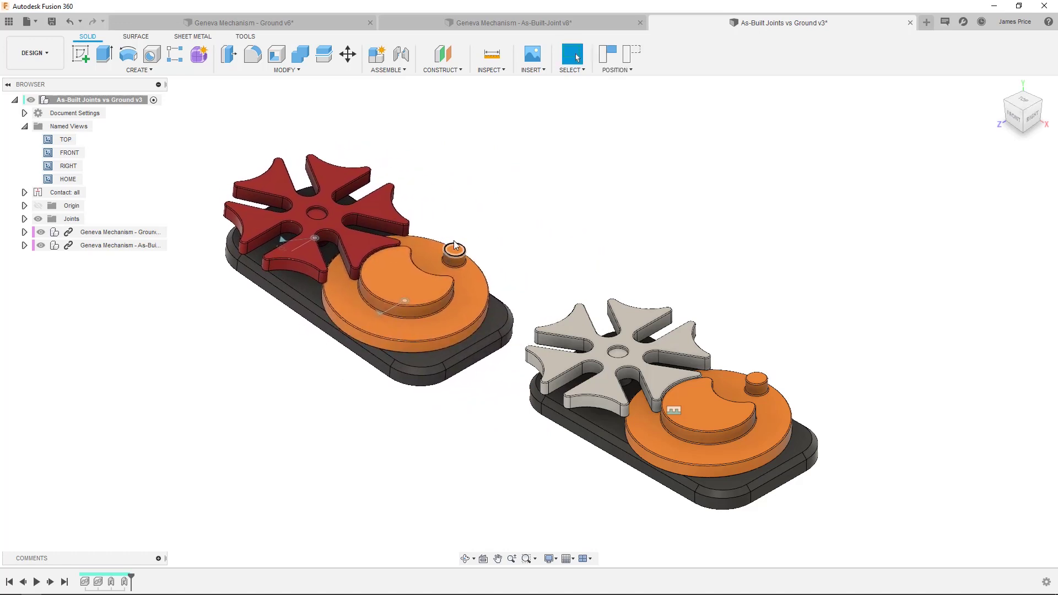
click(632, 55)
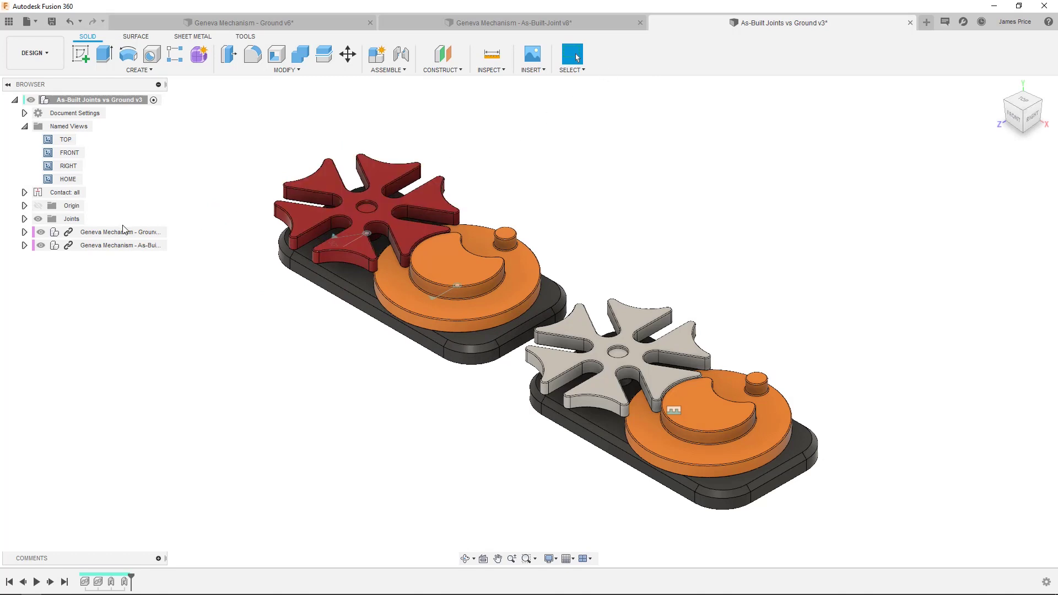
- Expand the Ground and As-Built Geneva components and the As-Built Joints folder in the browser
click(24, 232)
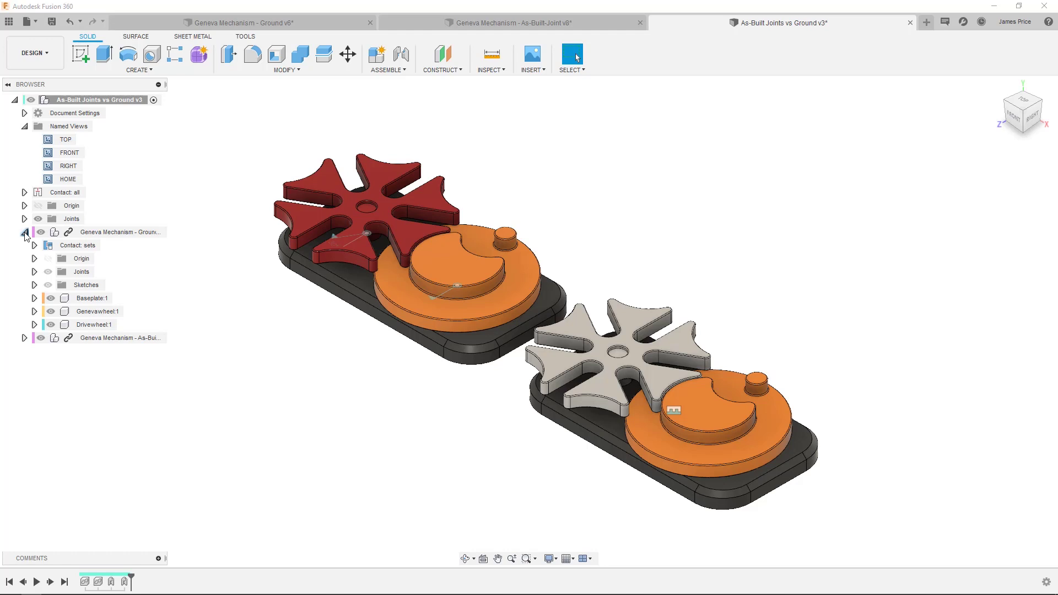
click(24, 338)
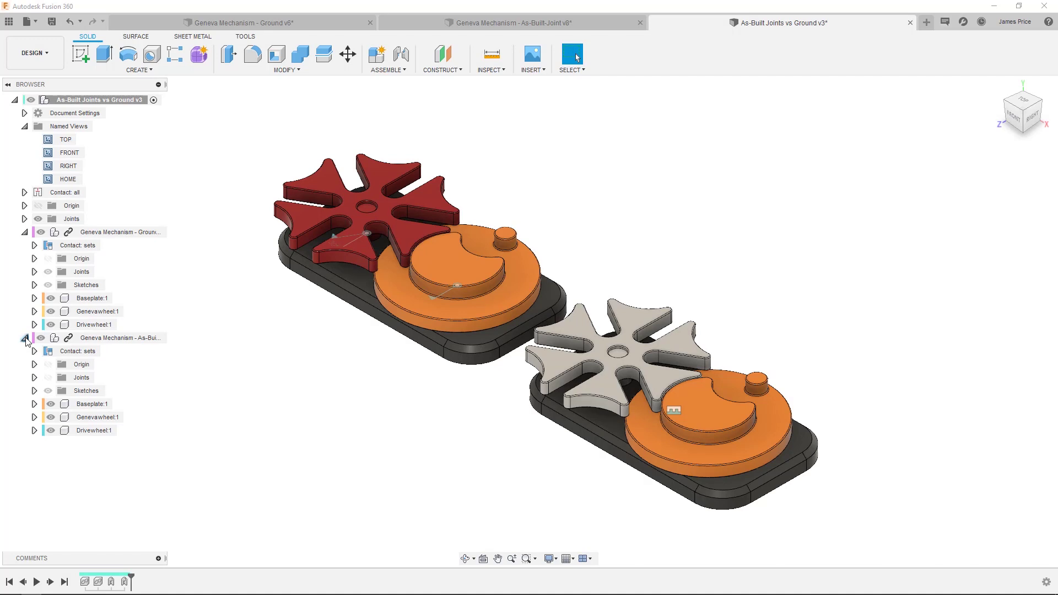
click(34, 378)
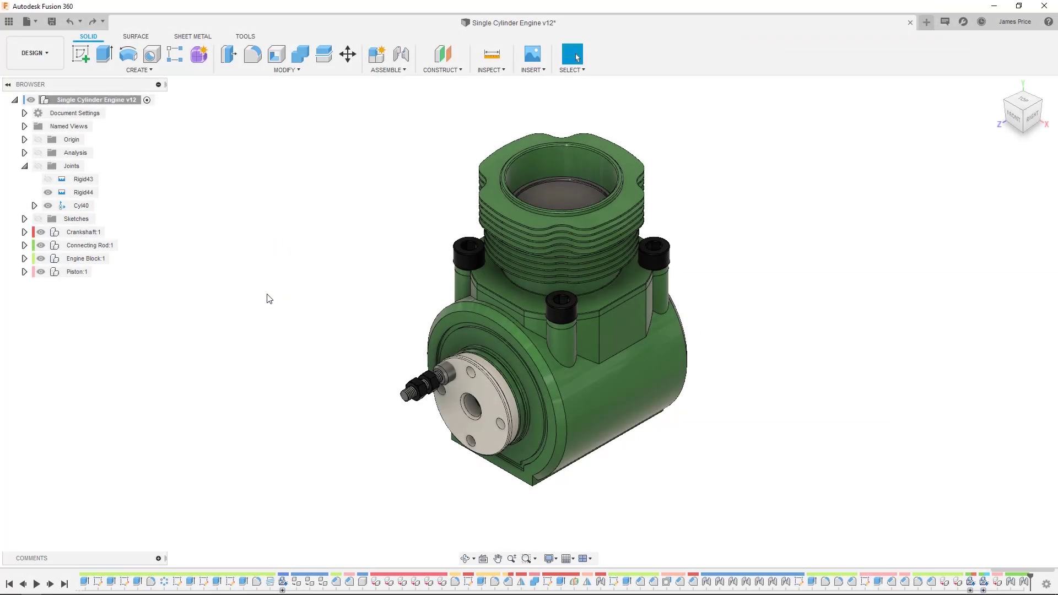
- Create the Rigid83 as-built joint between the root engine assembly and Engine Block:1
key(shift+j)
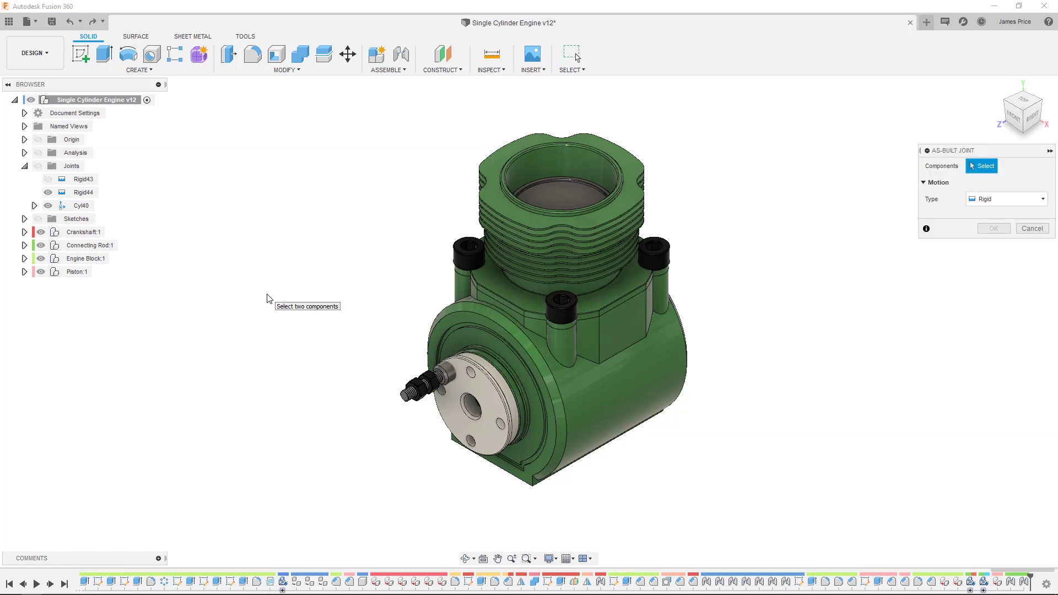
click(118, 103)
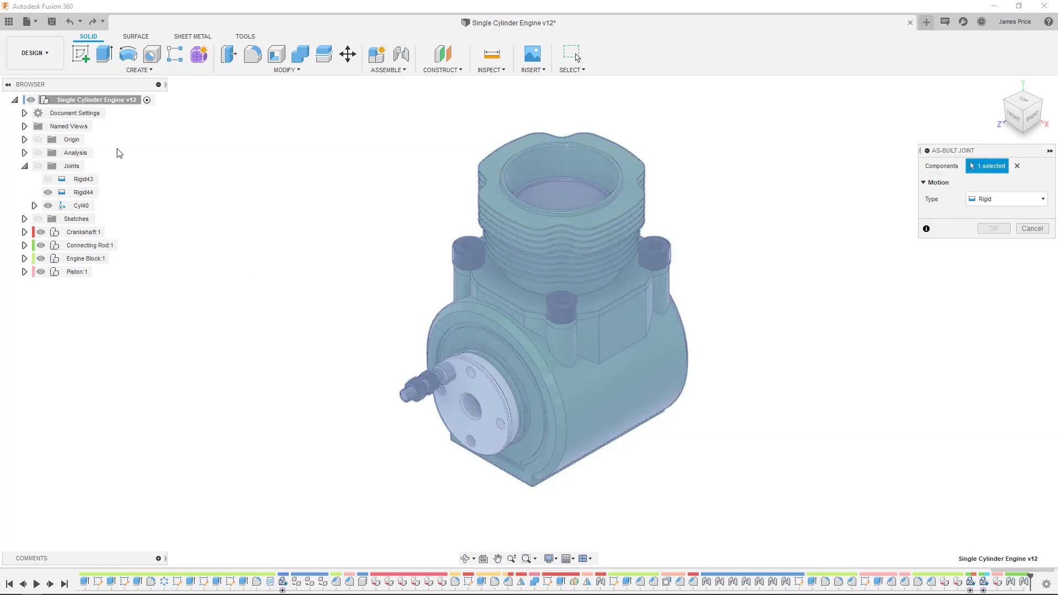
click(104, 259)
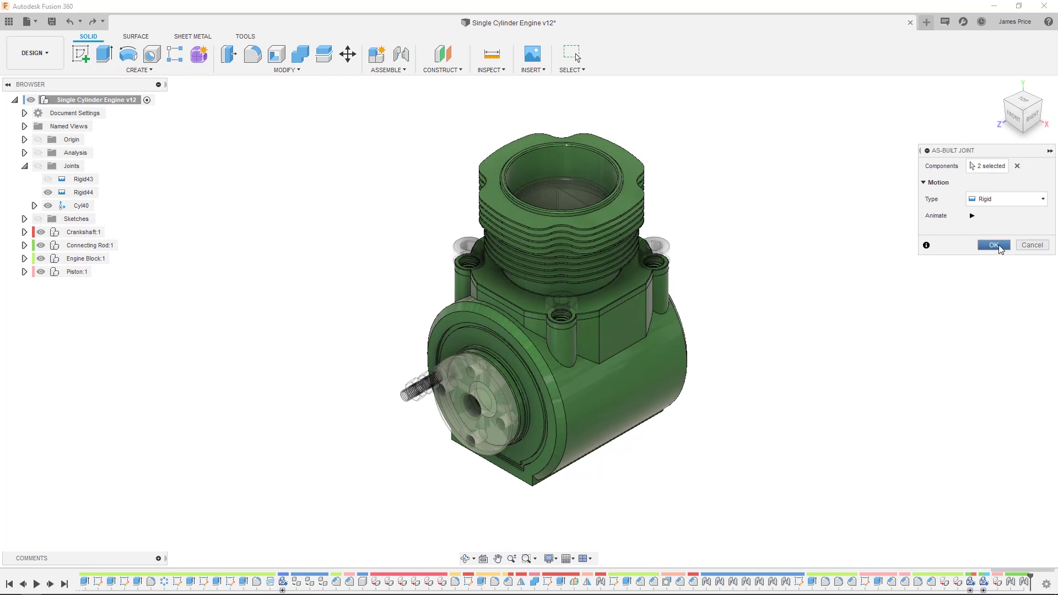
click(1000, 246)
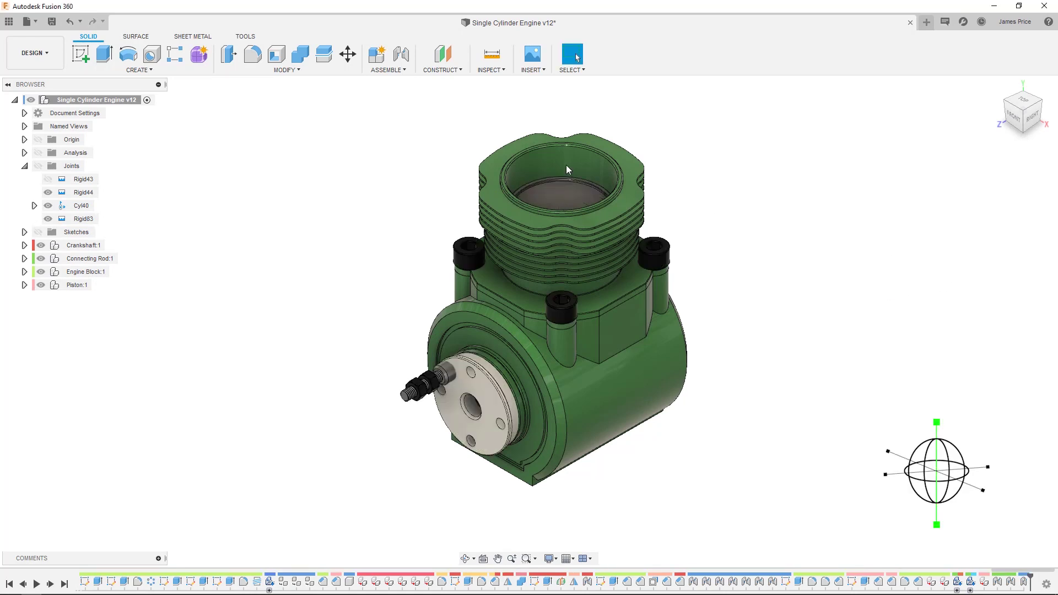
- Joint the piston origin to the cylinder's top edge as Slider84, sliding along Z
click(400, 55)
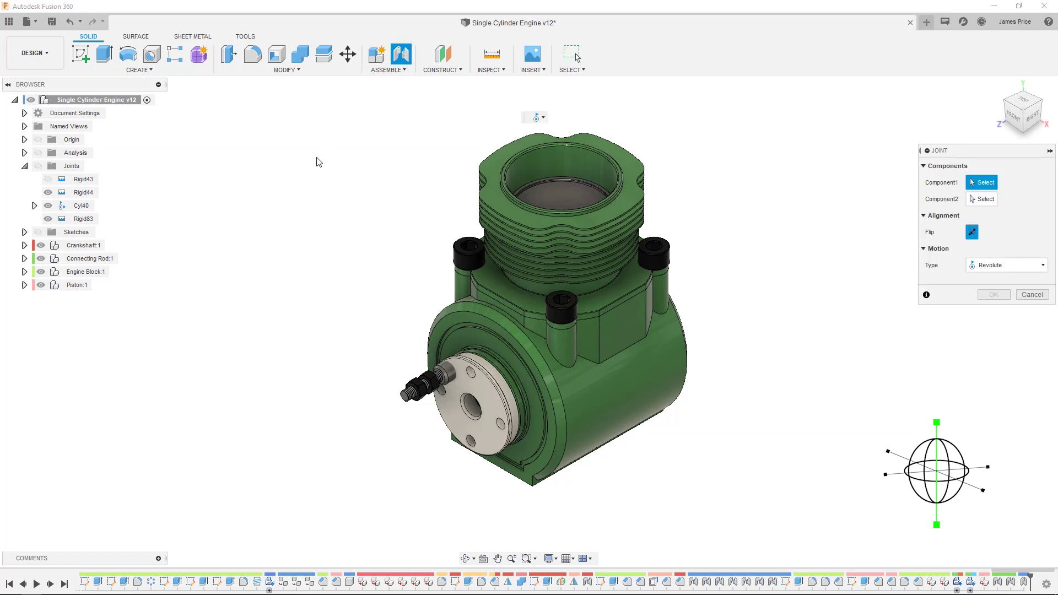
click(41, 272)
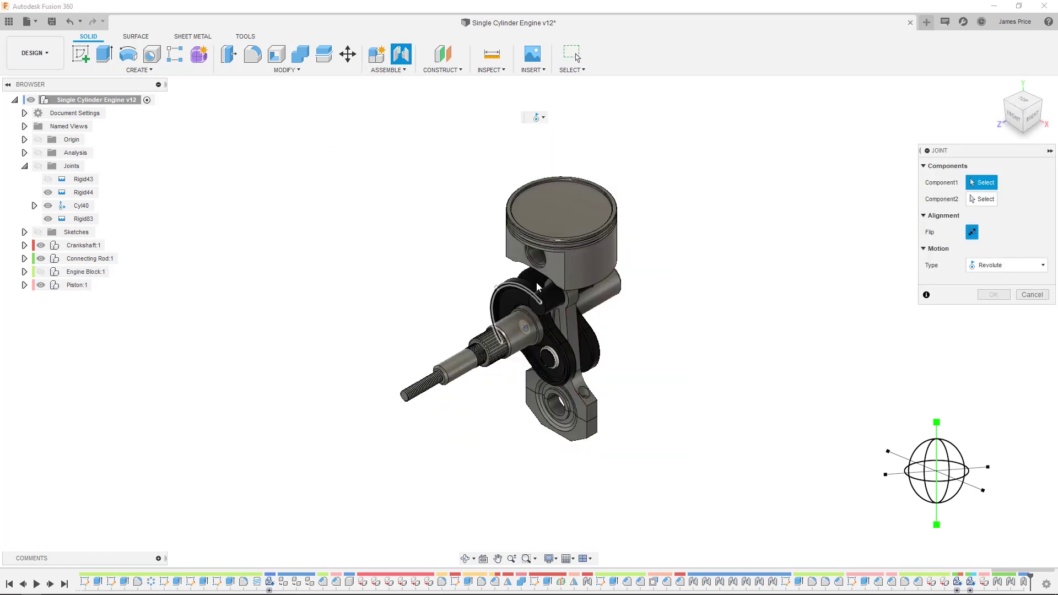
click(594, 248)
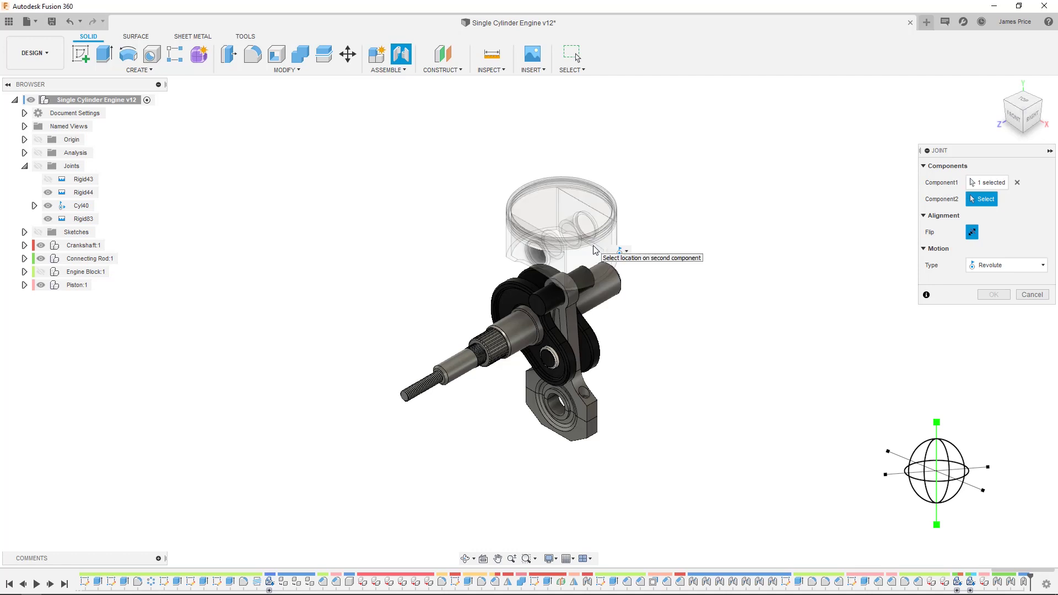
click(42, 271)
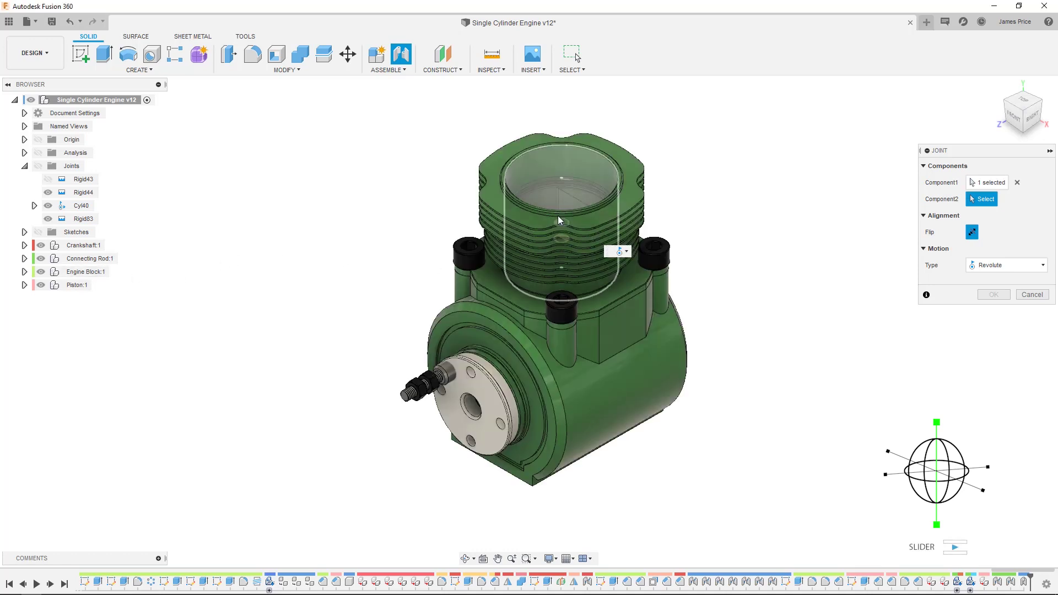
click(558, 217)
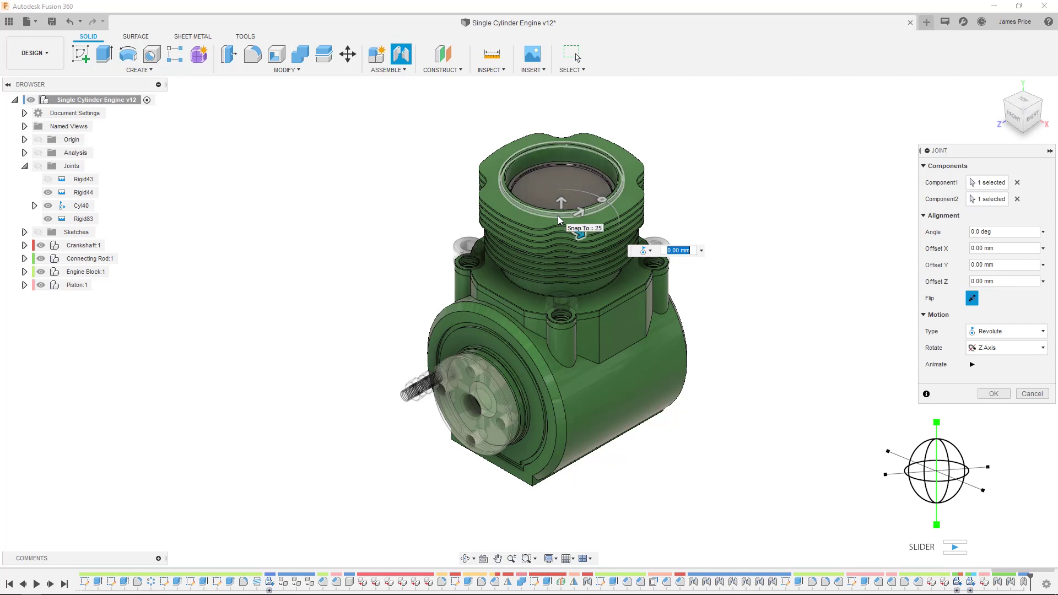
click(980, 331)
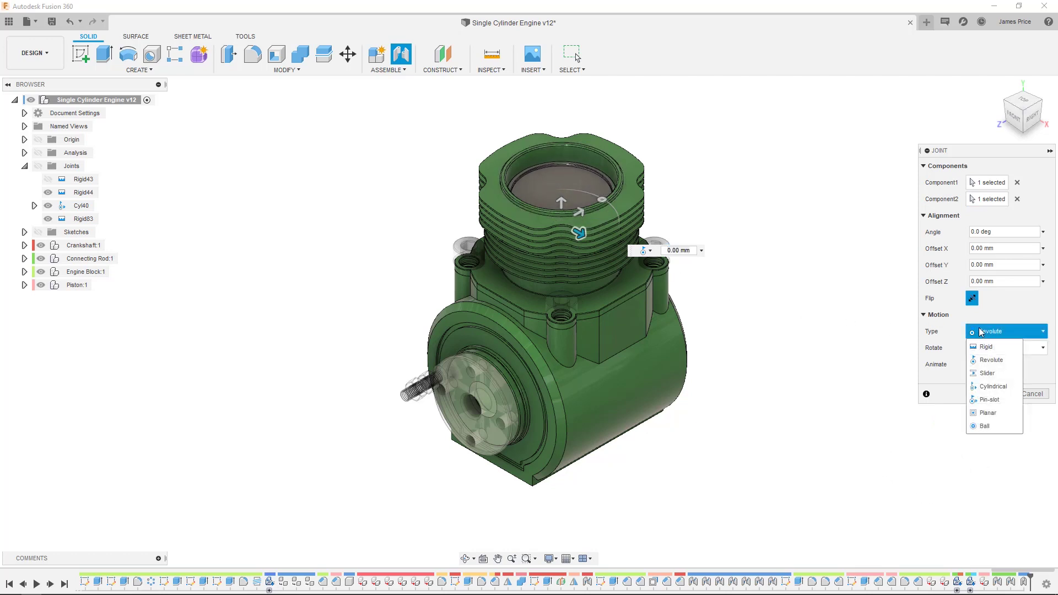
click(986, 373)
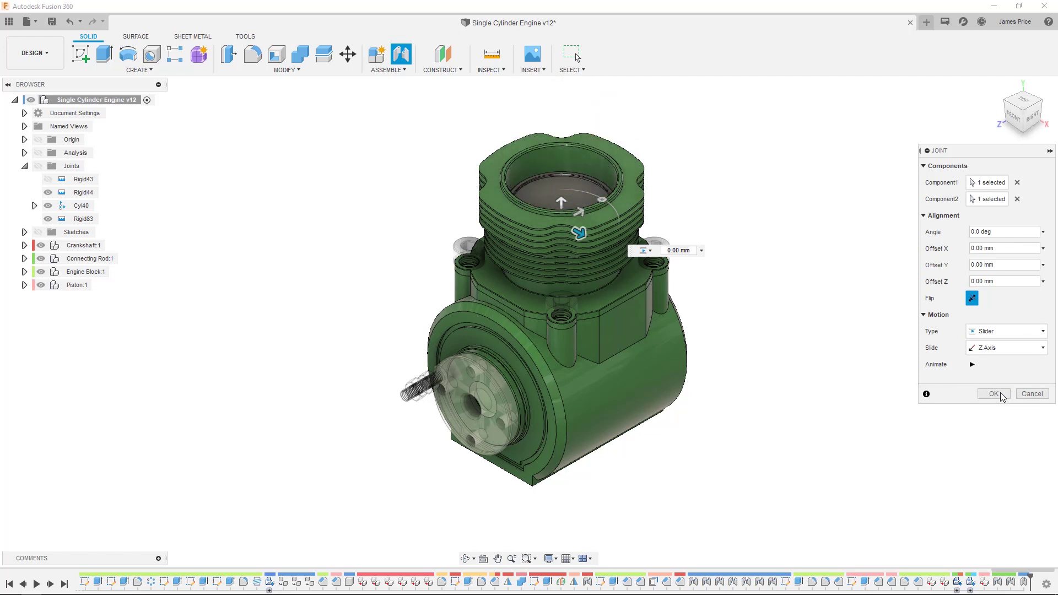
click(993, 393)
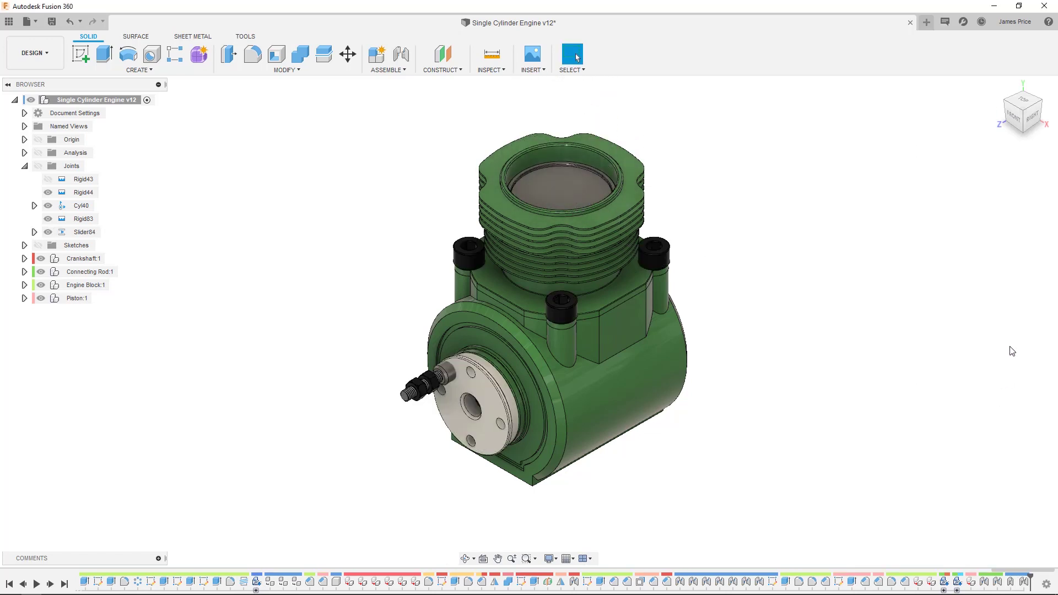
- Joint the crankshaft end at the block's bearing as Rev85, a revolute joint about Z
click(1040, 102)
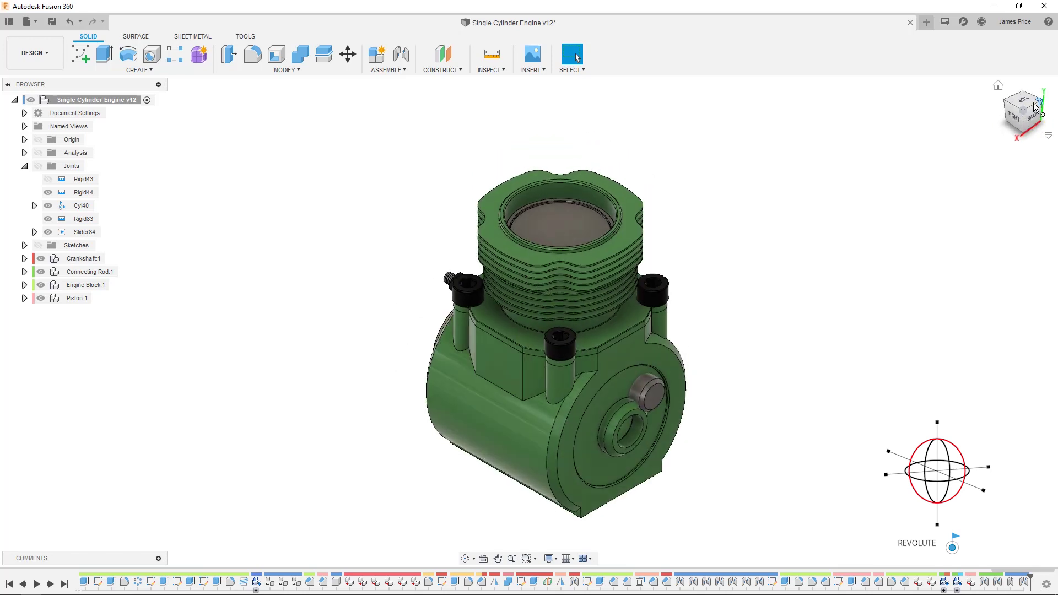
click(401, 54)
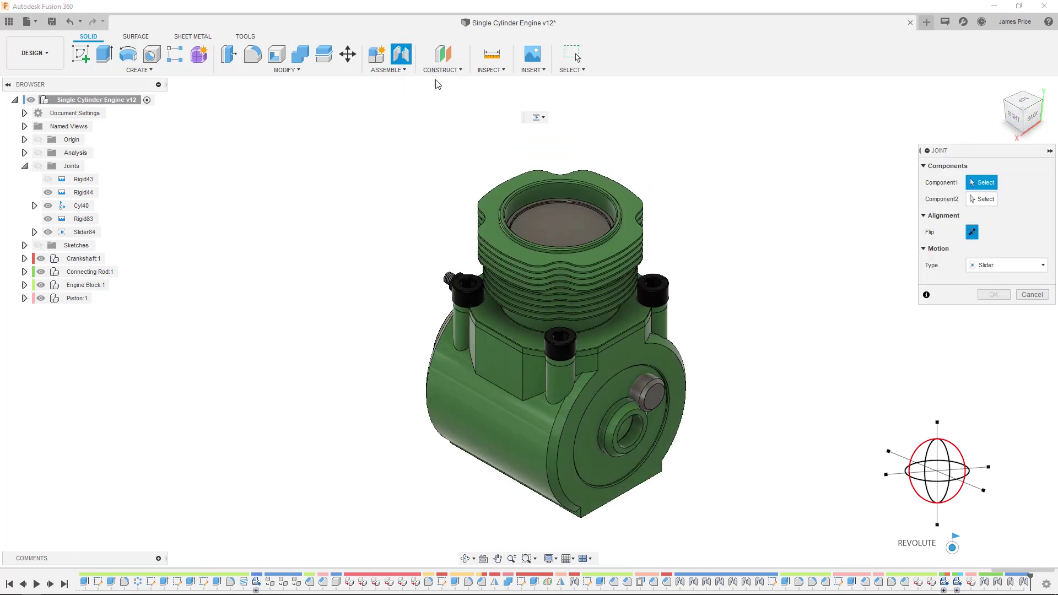
click(652, 401)
click(629, 432)
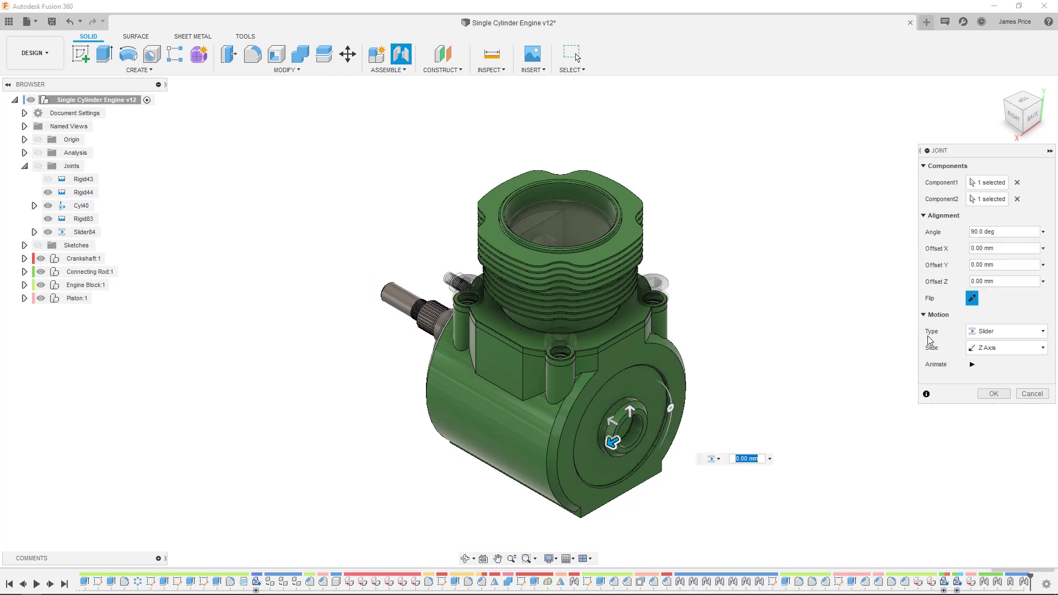
click(992, 333)
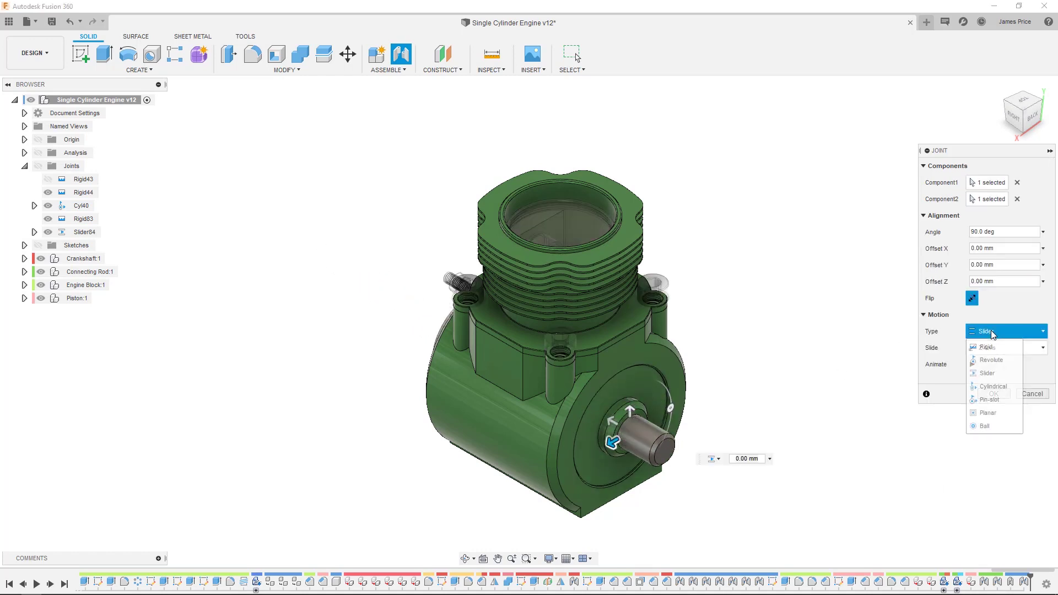
click(992, 359)
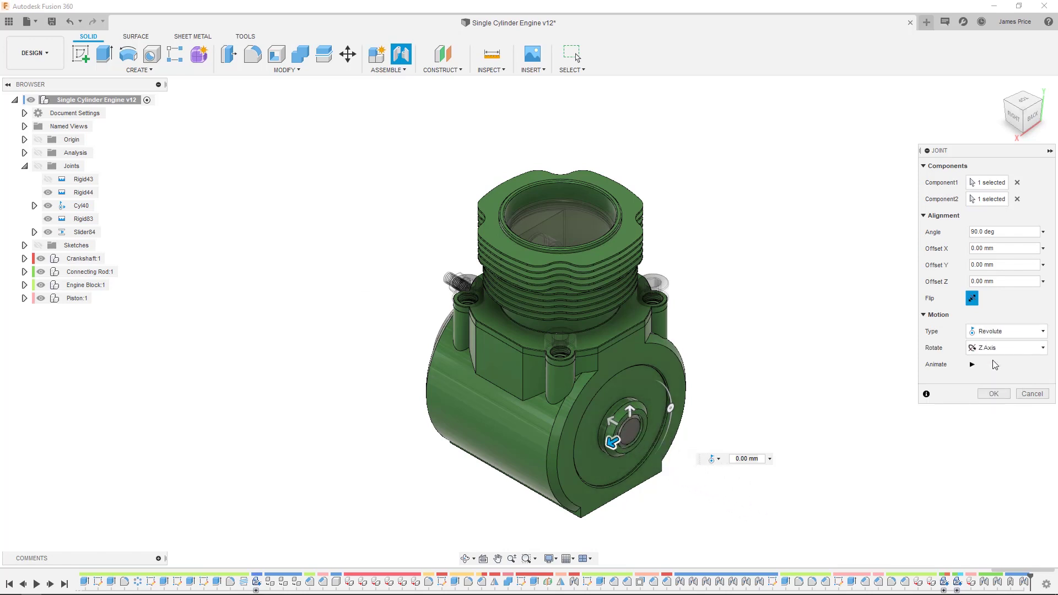
click(994, 394)
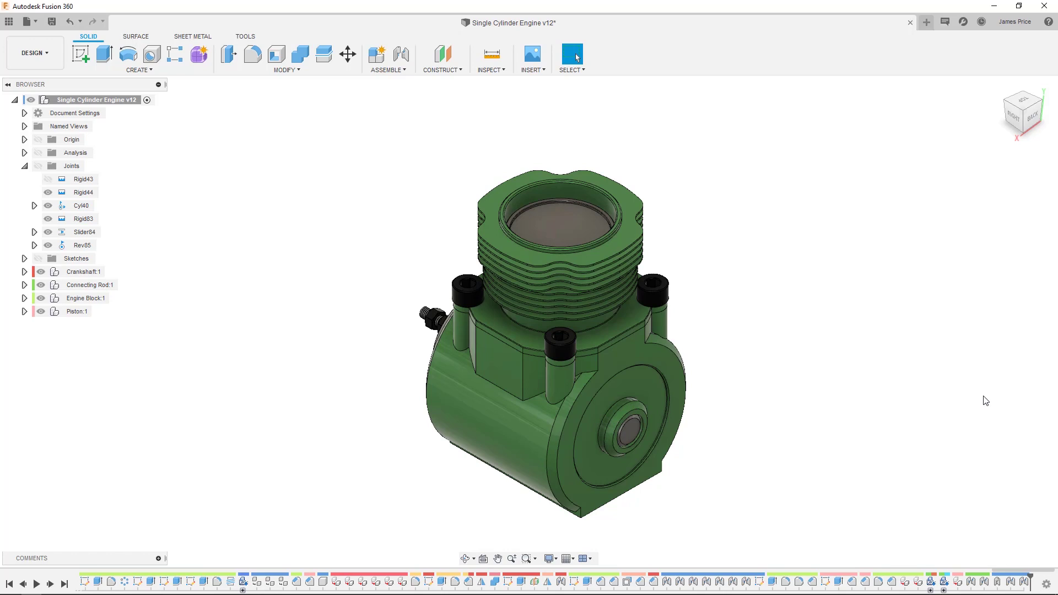
- With Engine Block:1 hidden, join the connecting rod's big end to the crank pin as Rev86
click(41, 298)
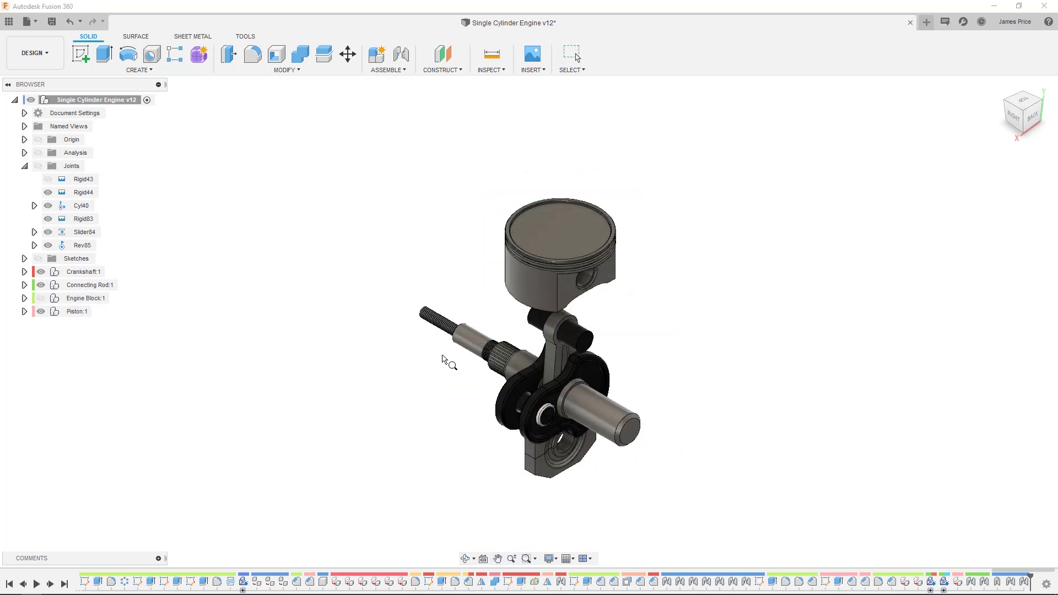
drag(451, 363, 640, 482)
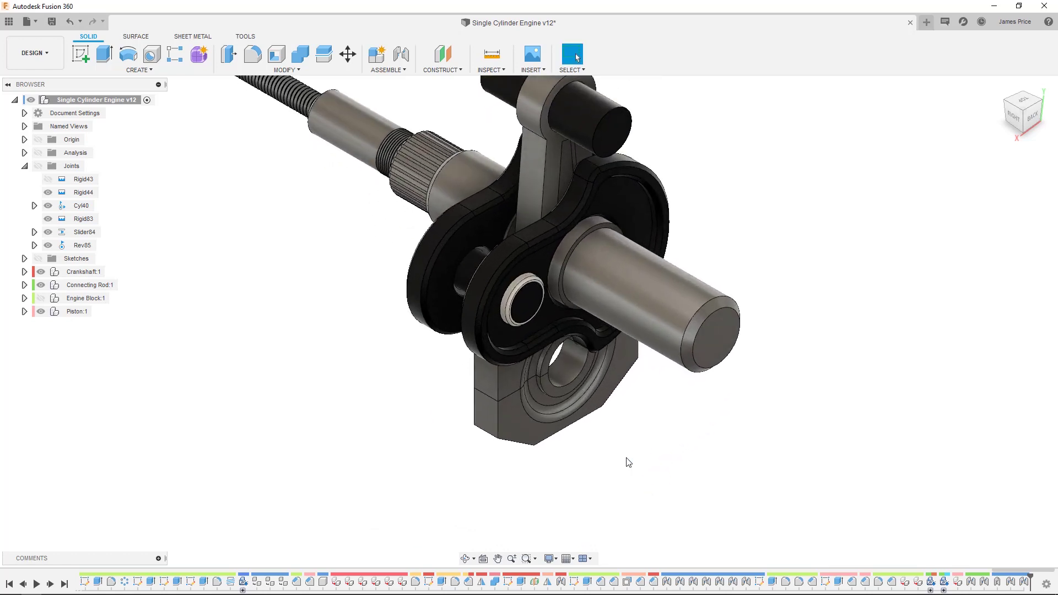
click(401, 53)
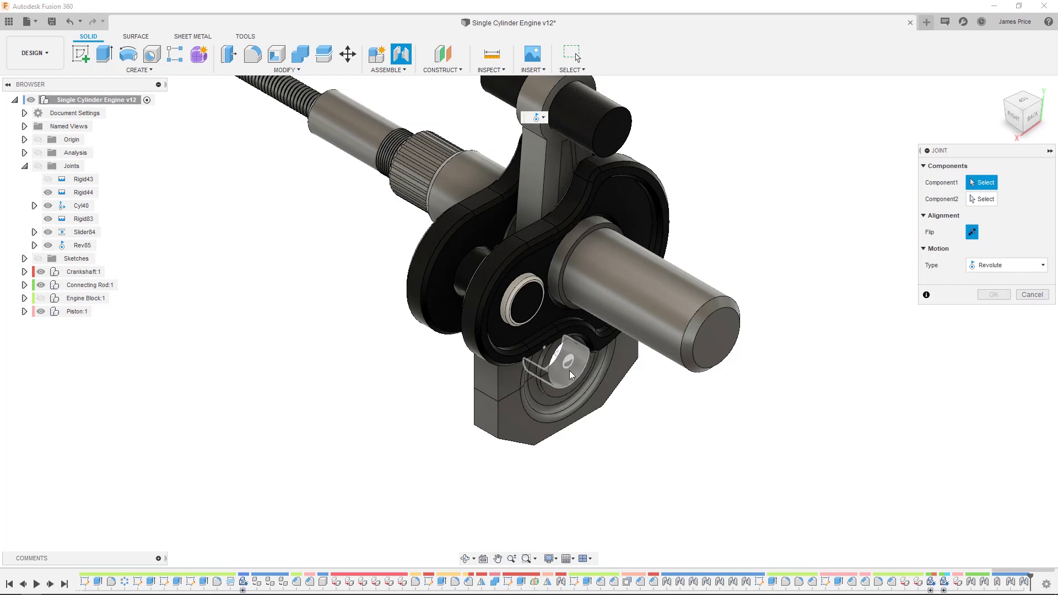
click(556, 355)
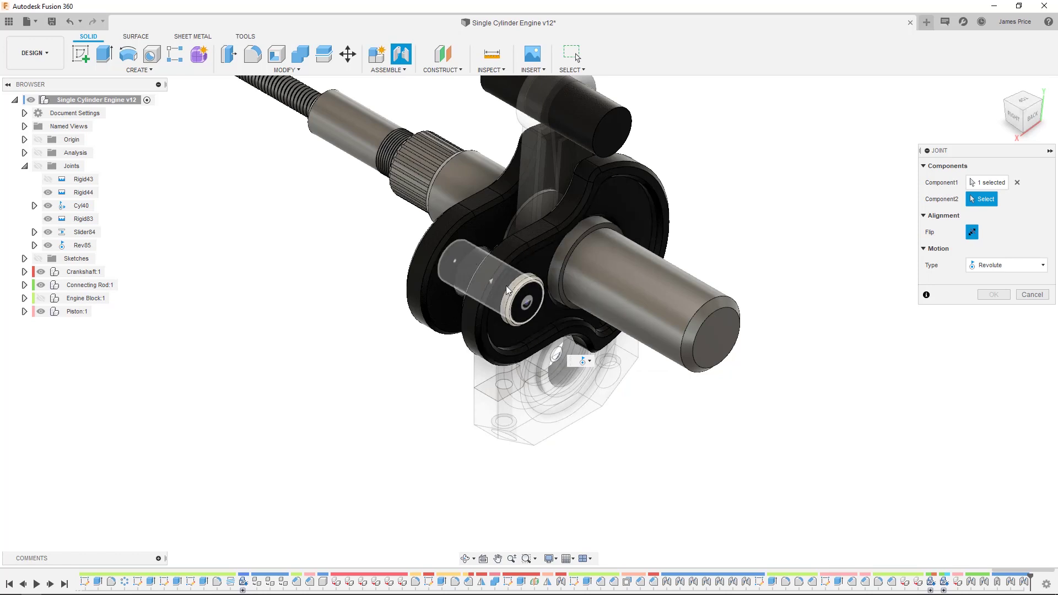
click(493, 278)
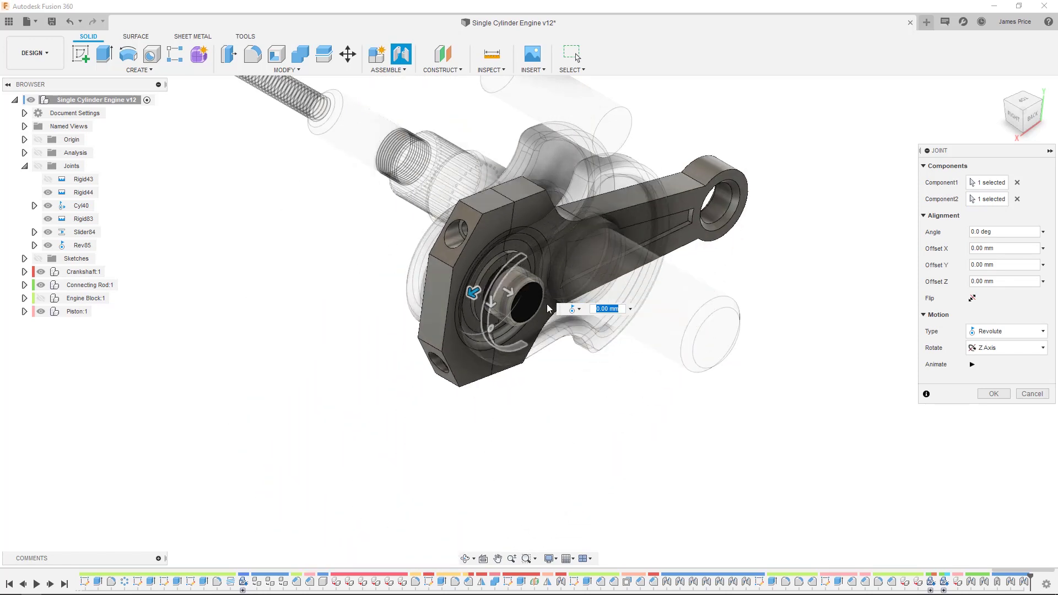
click(995, 394)
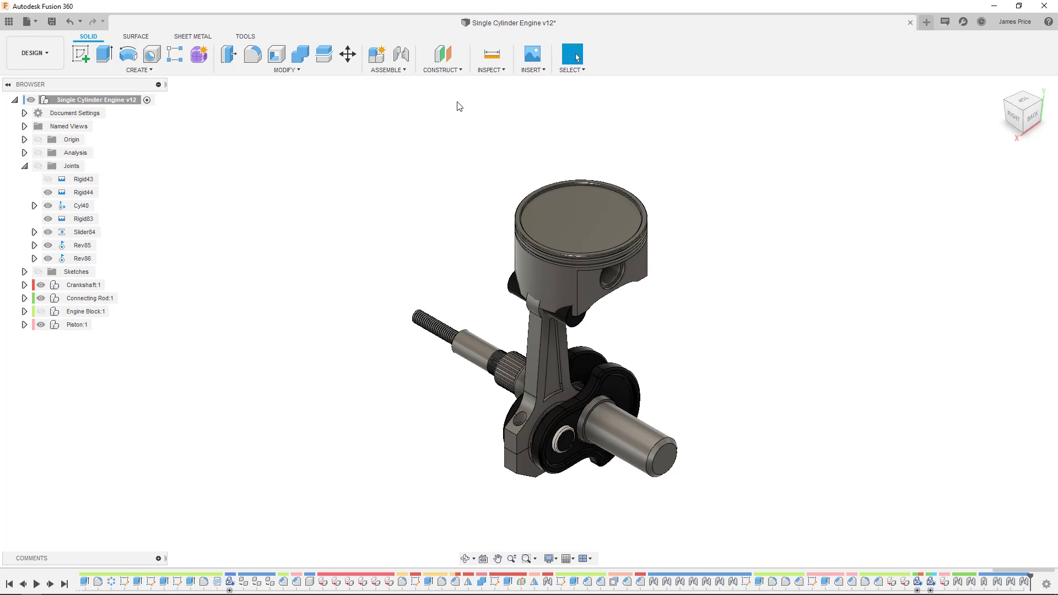
- Rigidly join the piston to the rod's small-end pin, centred between the piston's two faces
click(401, 53)
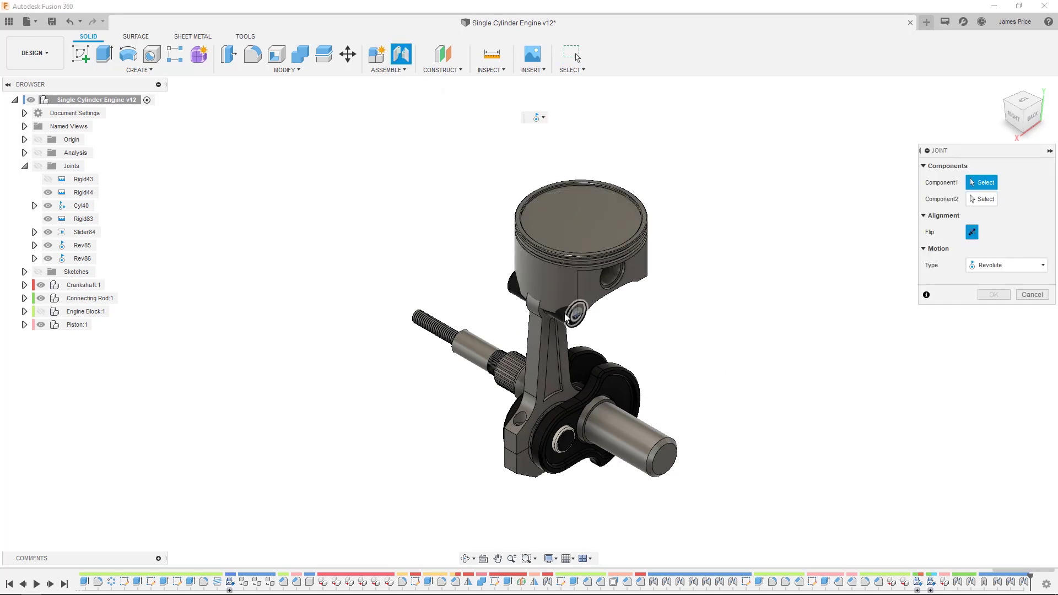
click(543, 304)
right_click(543, 302)
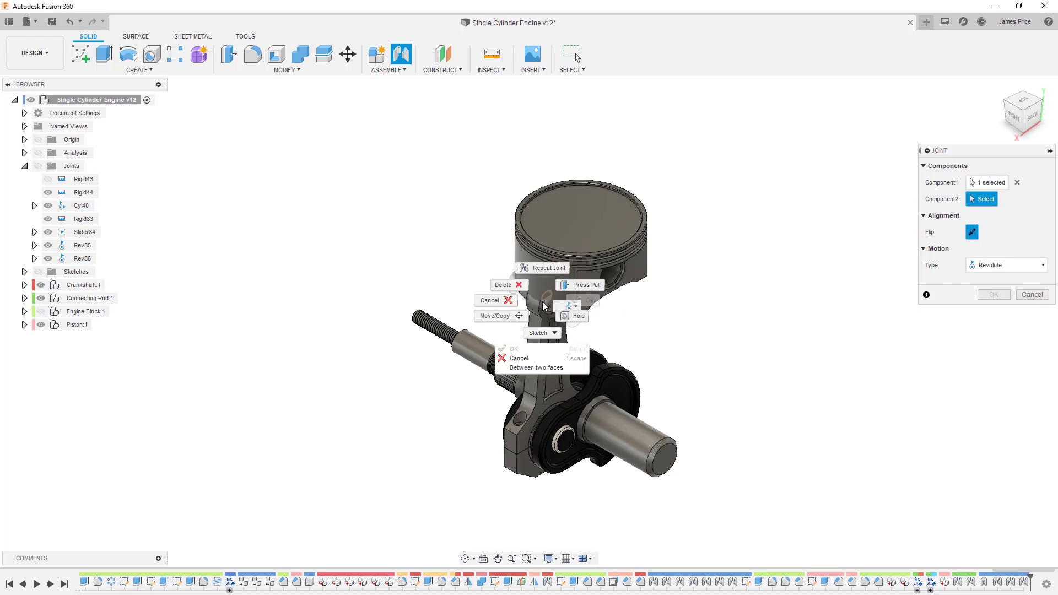
click(567, 367)
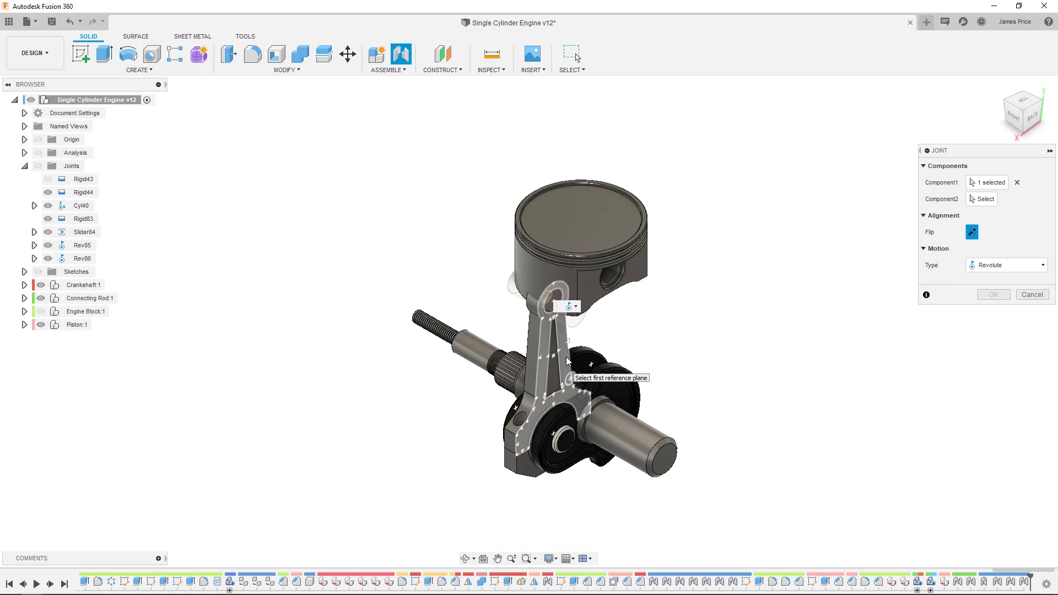
click(590, 289)
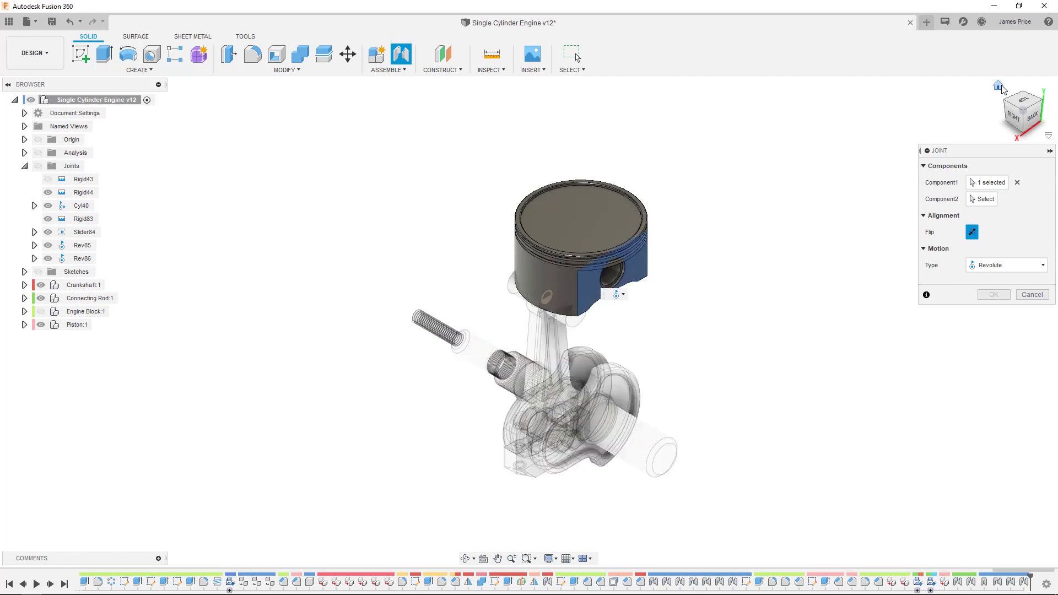
click(998, 85)
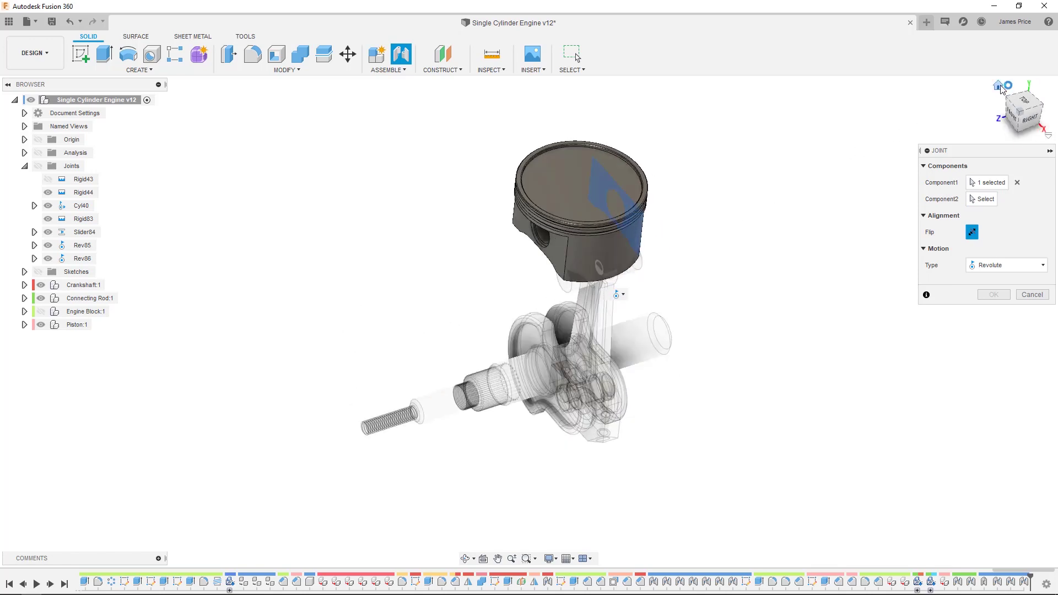
click(554, 241)
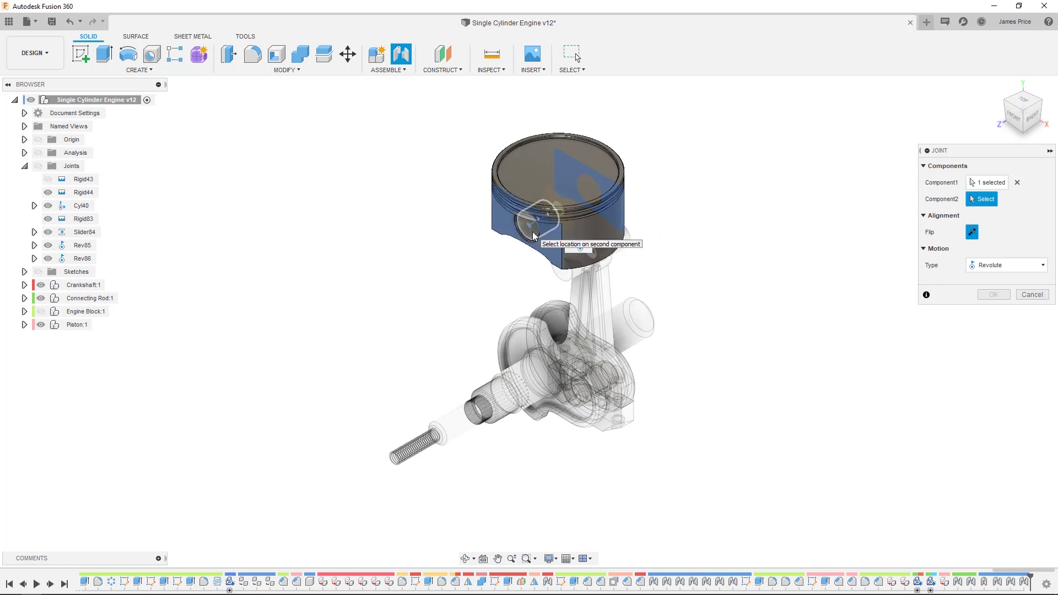
click(563, 212)
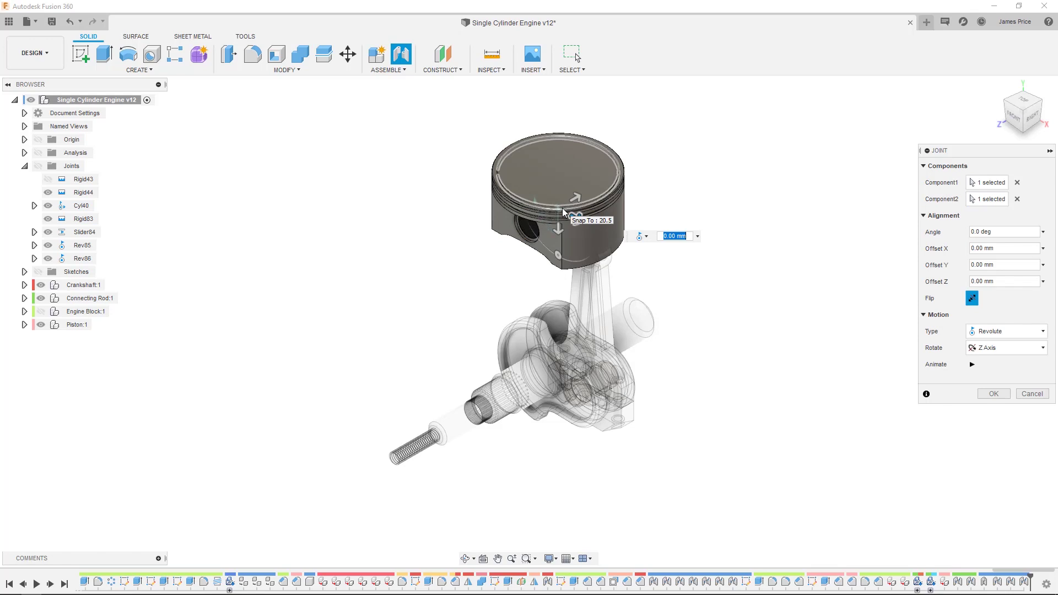
click(977, 332)
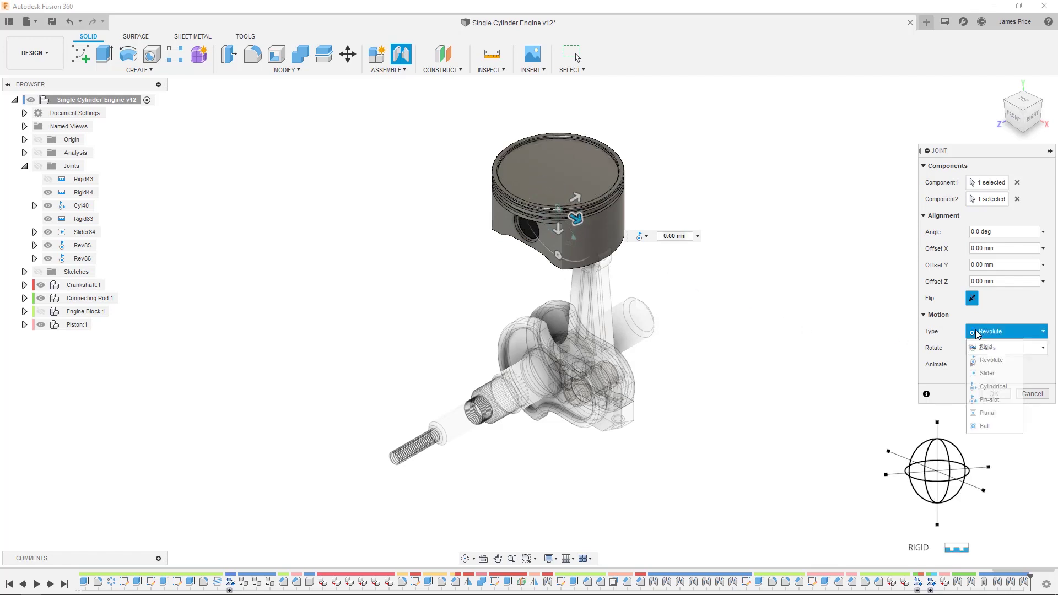
click(994, 342)
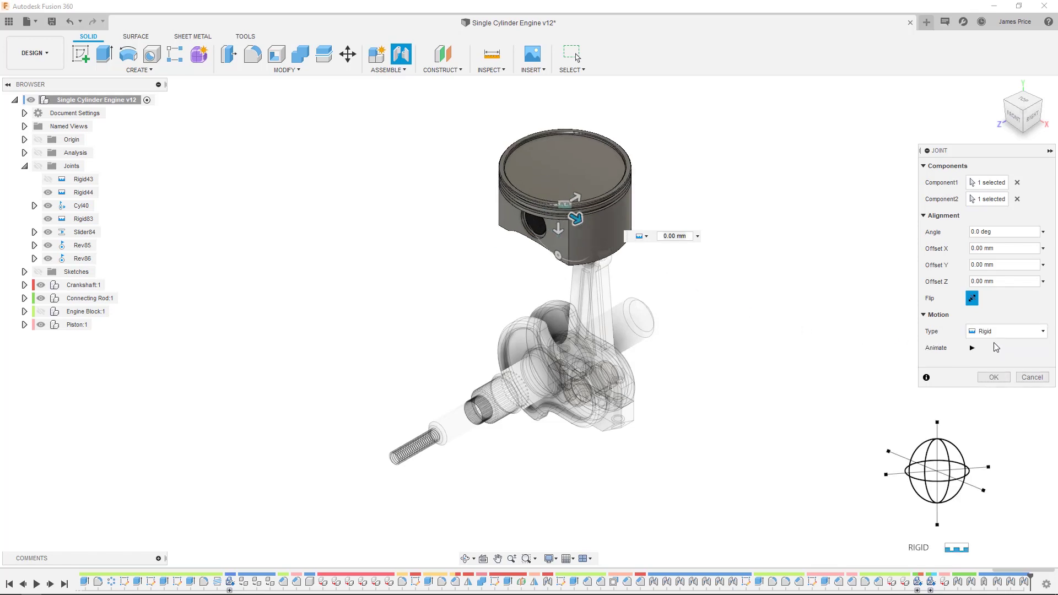
click(998, 376)
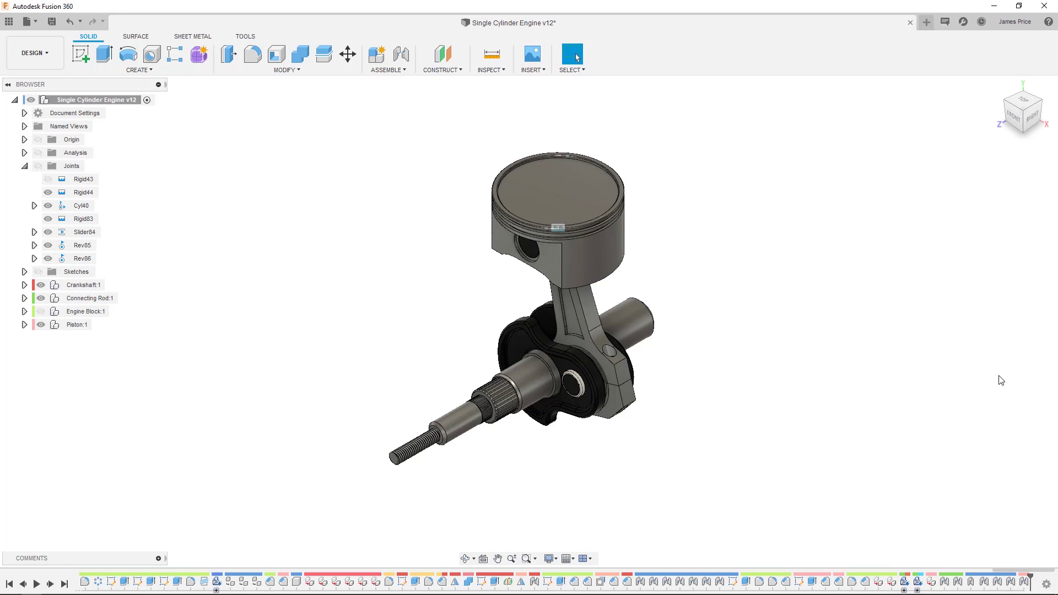
- Animate Rev85 to watch the piston stroke, toggling Engine Block:1 visibility, then stop the animation
click(41, 311)
right_click(80, 248)
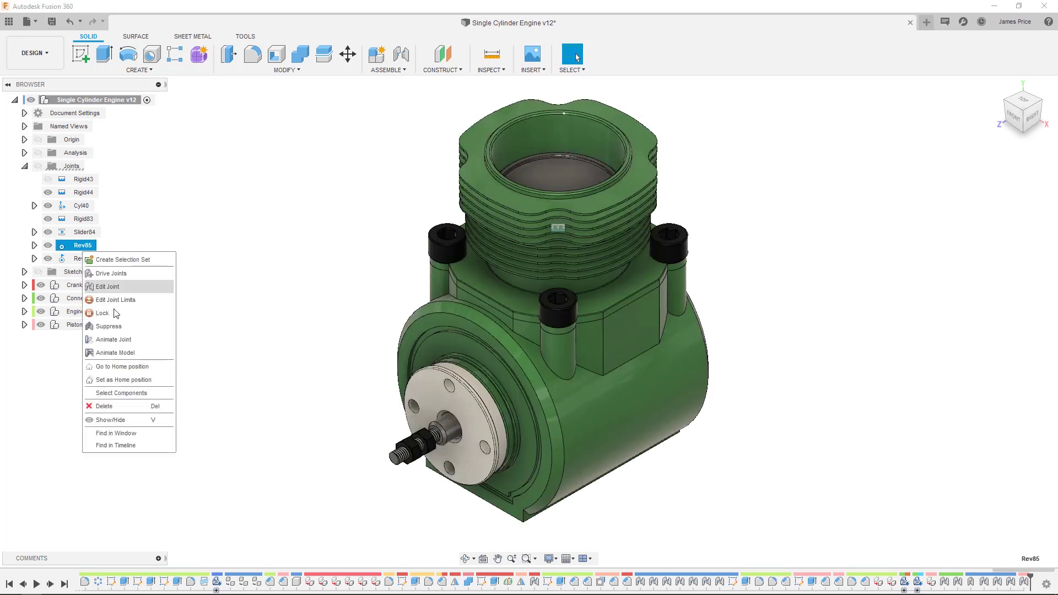
click(136, 352)
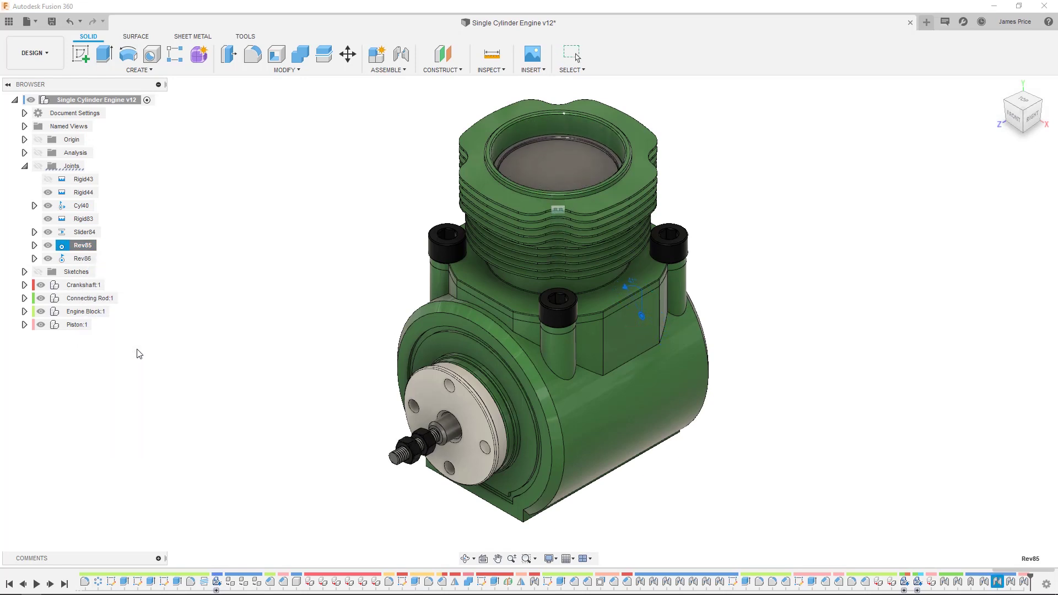
click(42, 312)
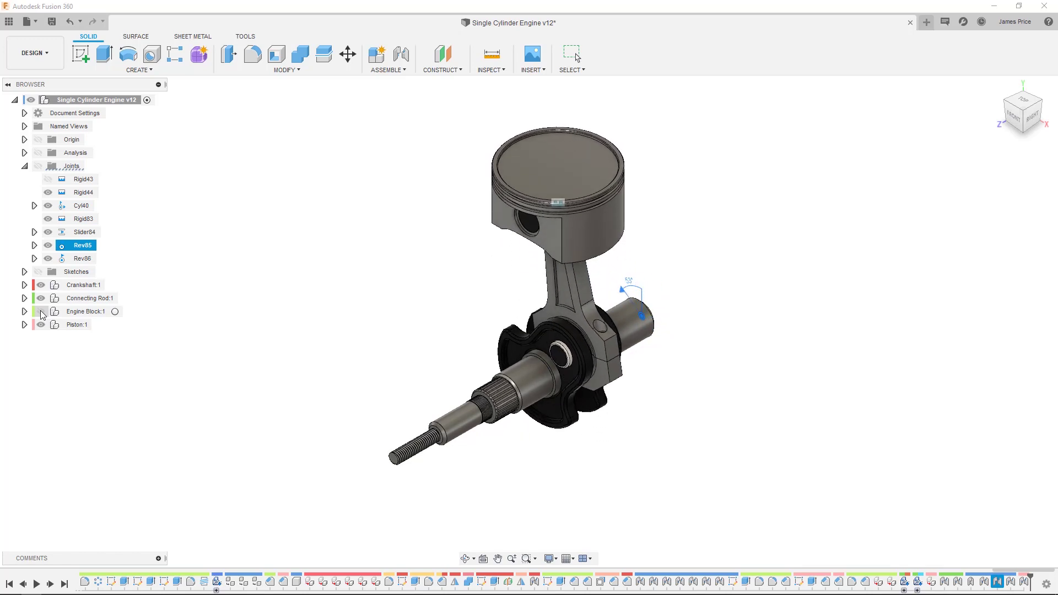
click(40, 311)
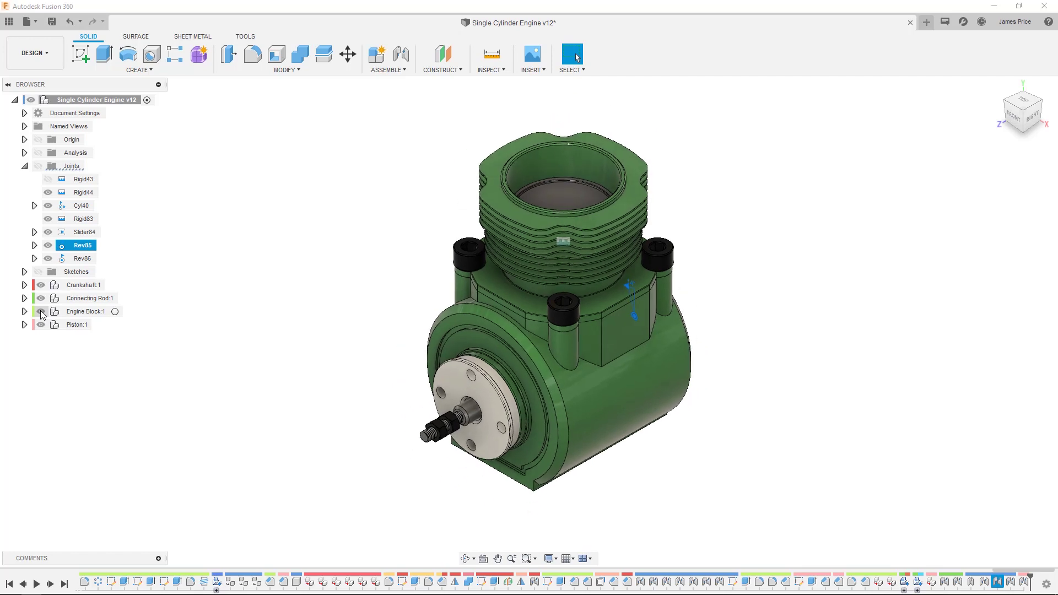
key(Escape)
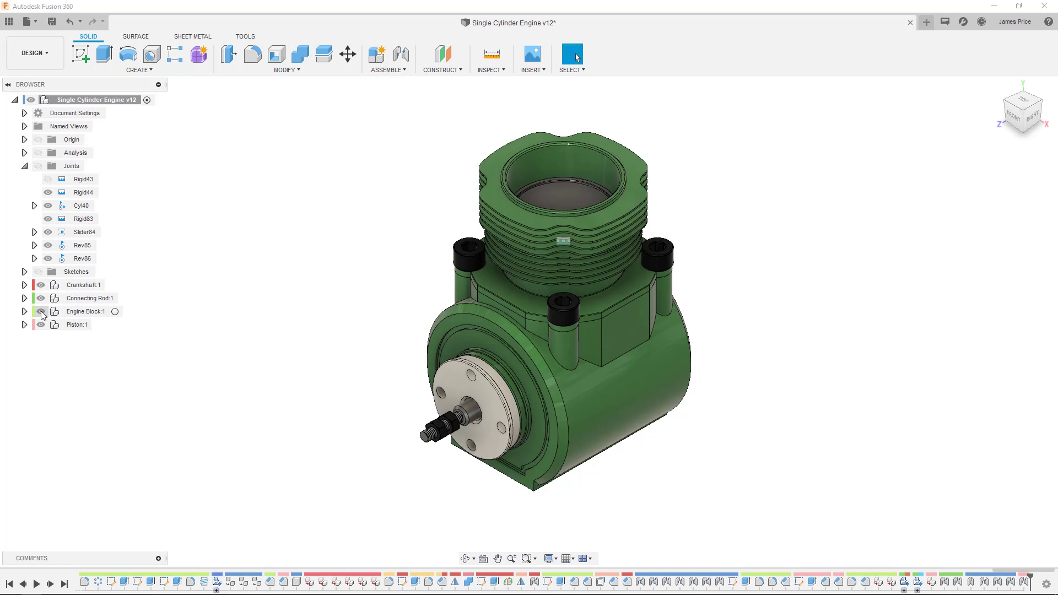
- Fix the front flange to the engine block with a rigid as-built joint
click(386, 69)
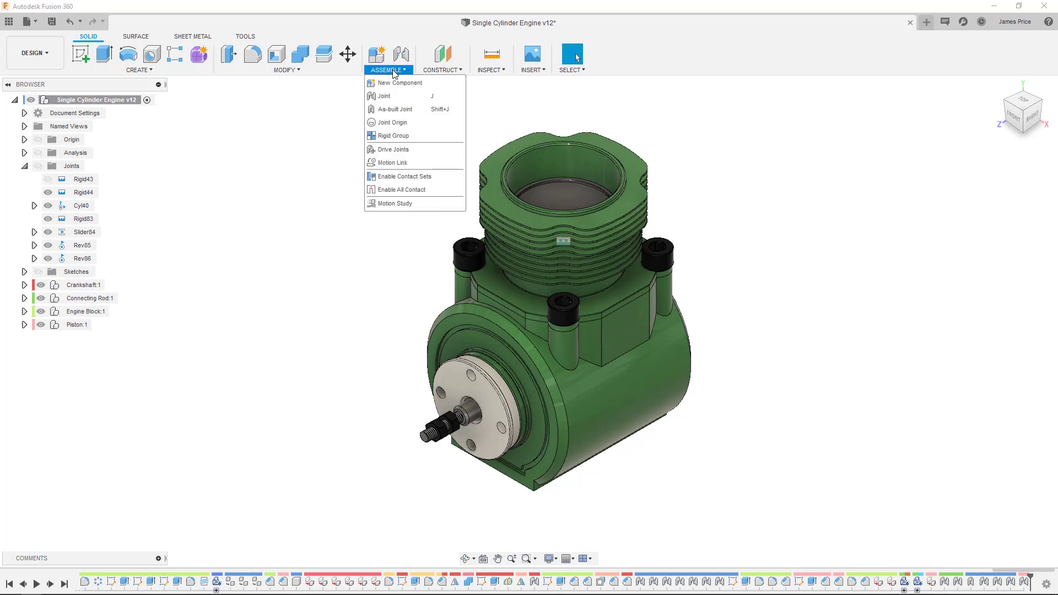
click(412, 108)
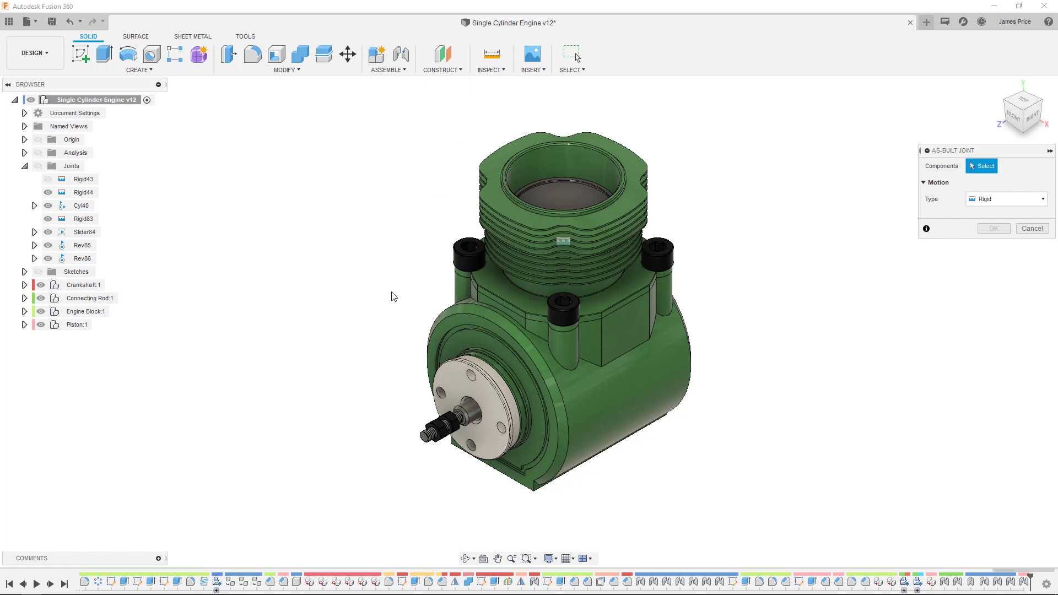
click(468, 384)
click(594, 398)
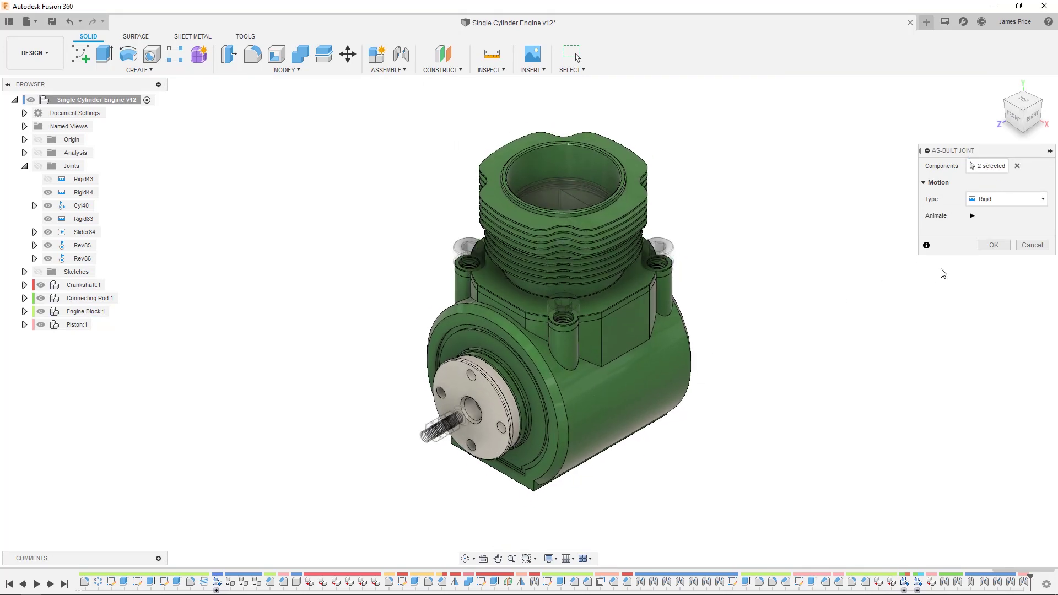
click(999, 246)
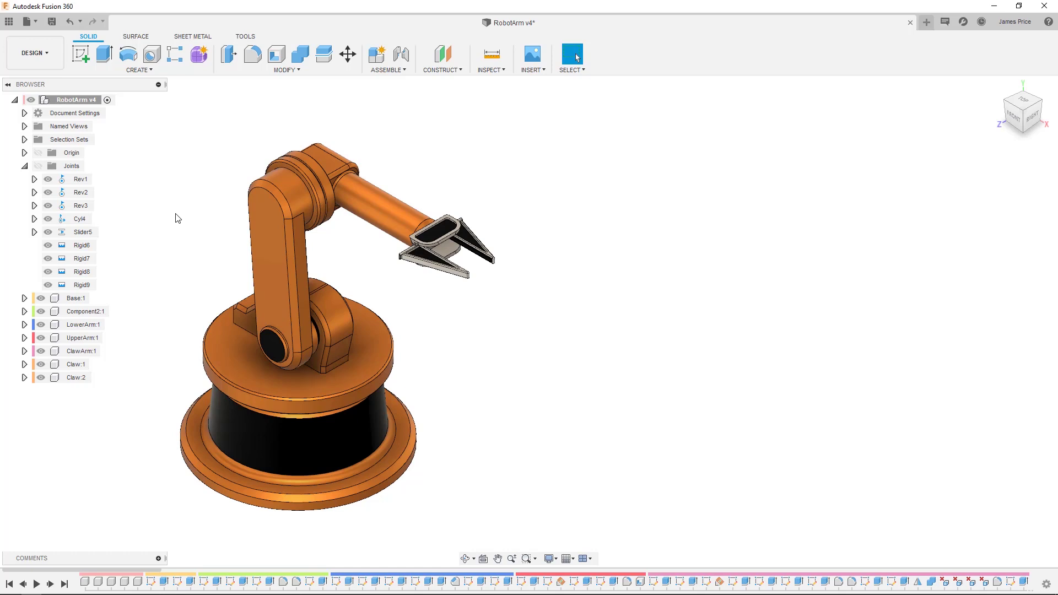
- Give the Slider5 joint slide limits of -2 mm minimum and 2 mm maximum
click(38, 166)
right_click(82, 232)
click(117, 281)
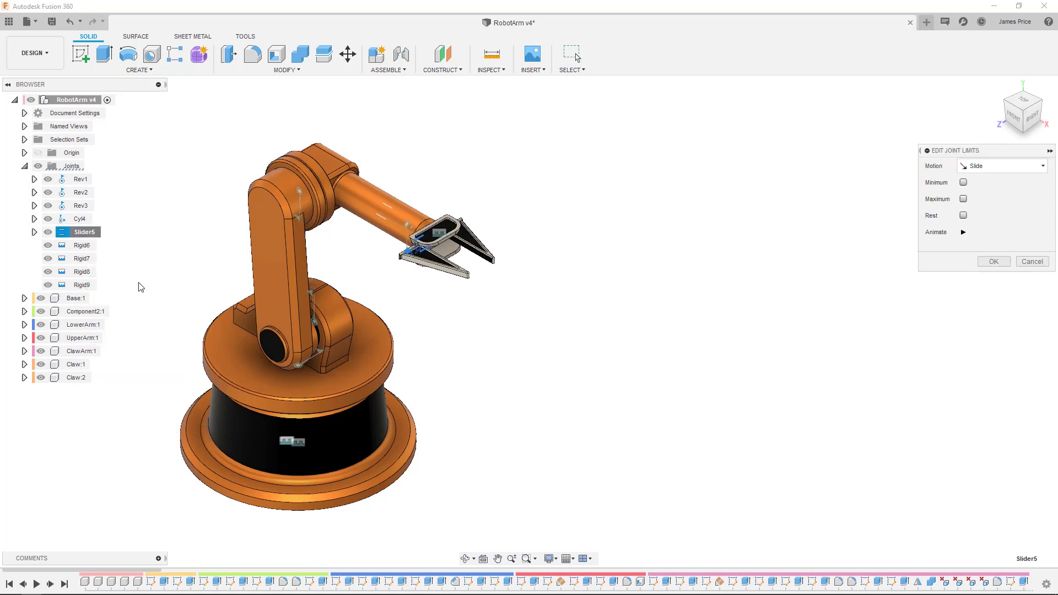
click(963, 182)
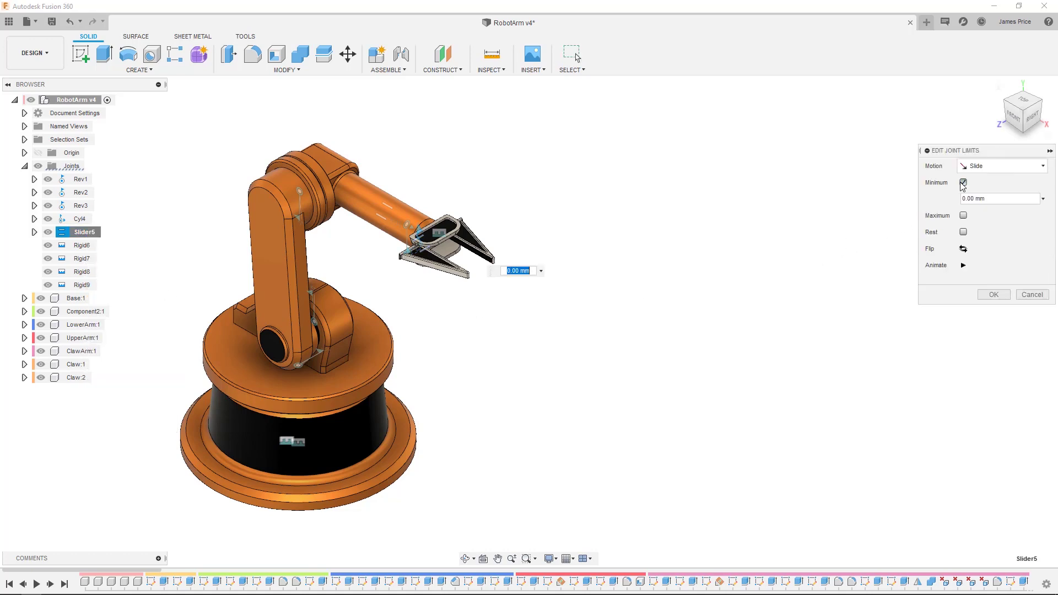
click(963, 216)
click(986, 199)
text(-2)
key(Tab)
text(2)
key(shift+Tab)
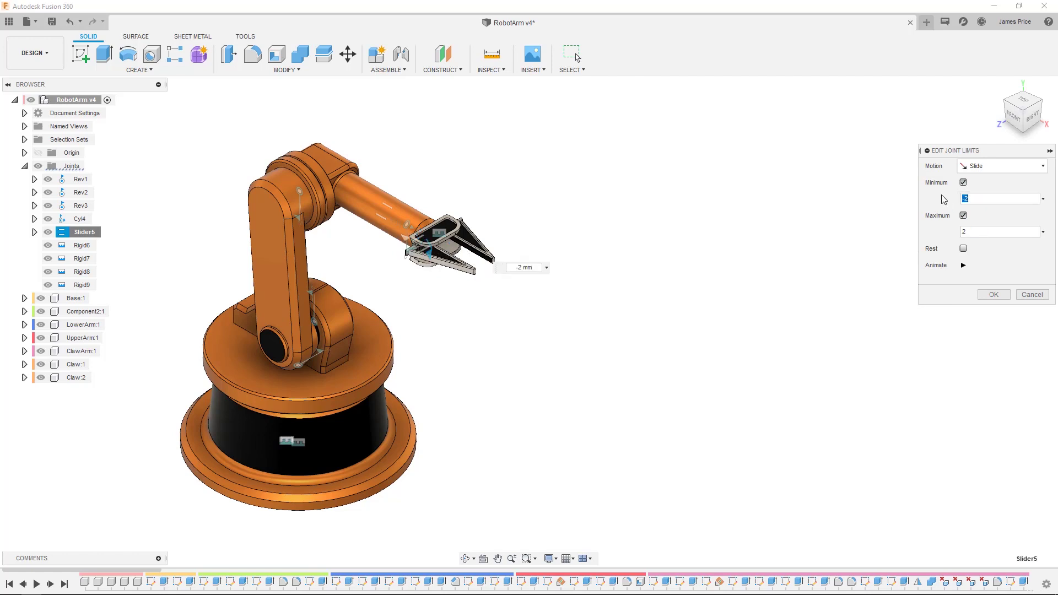
click(993, 295)
- Test the claw's slide, then turn off Slider5's minimum and maximum limits
mouse_move(487, 276)
mouse_down()
mouse_move(474, 266)
mouse_move(499, 262)
mouse_move(461, 277)
mouse_move(513, 254)
mouse_move(490, 263)
mouse_up()
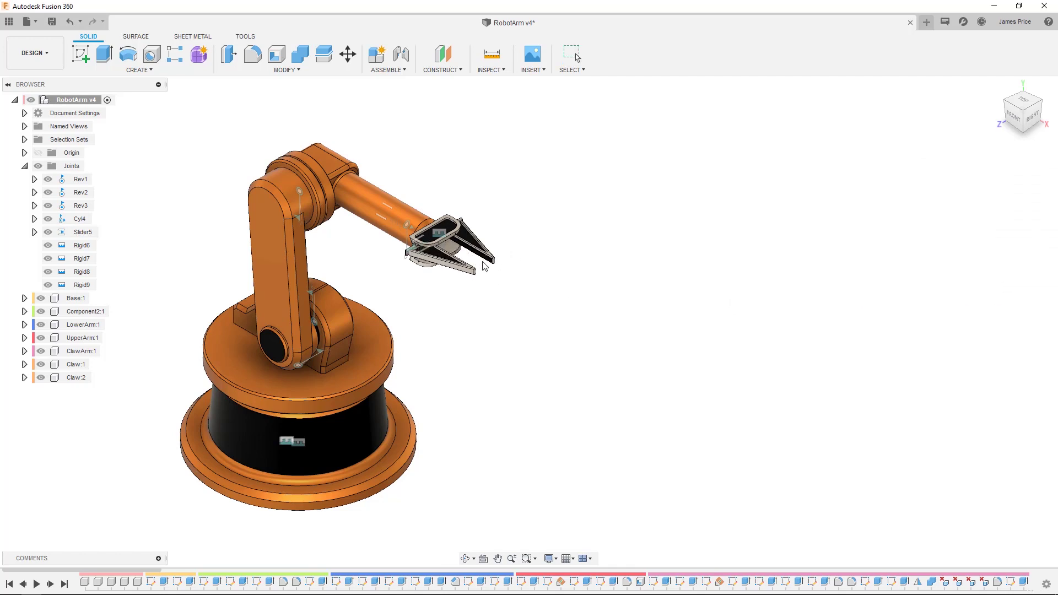
right_click(87, 233)
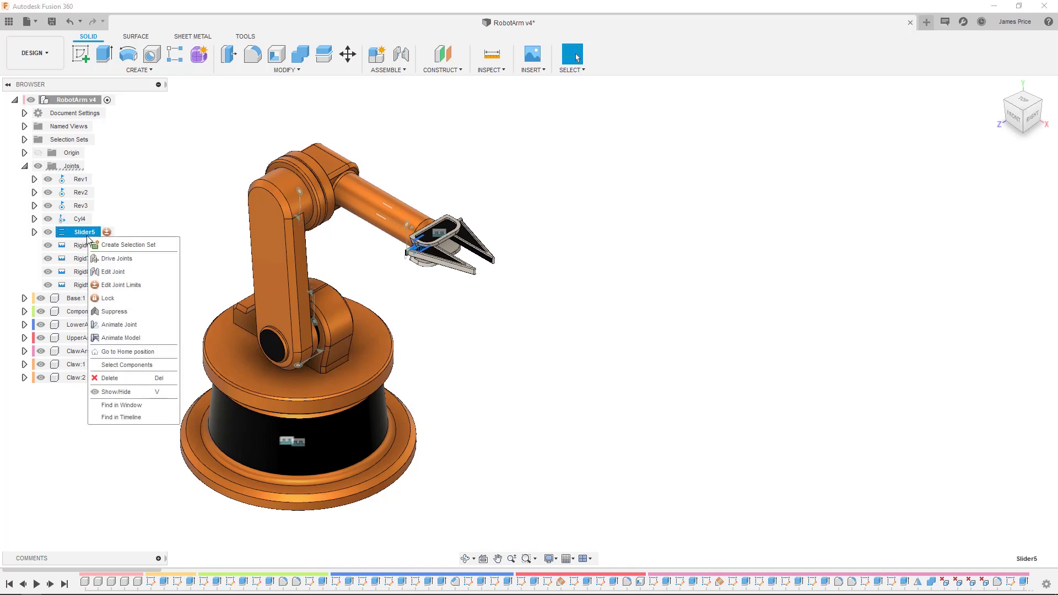
click(141, 283)
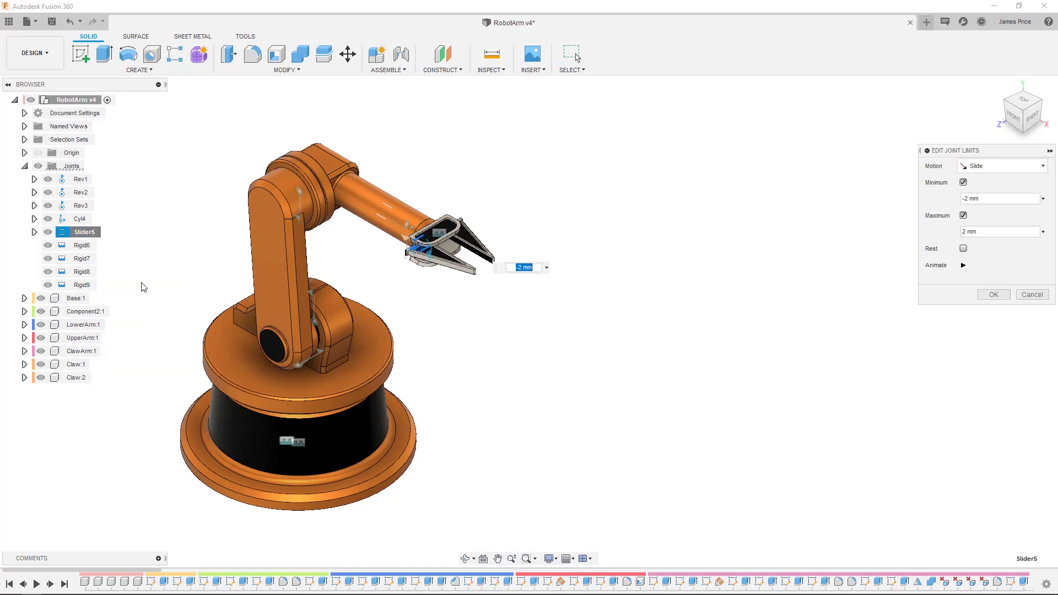
click(963, 182)
click(964, 199)
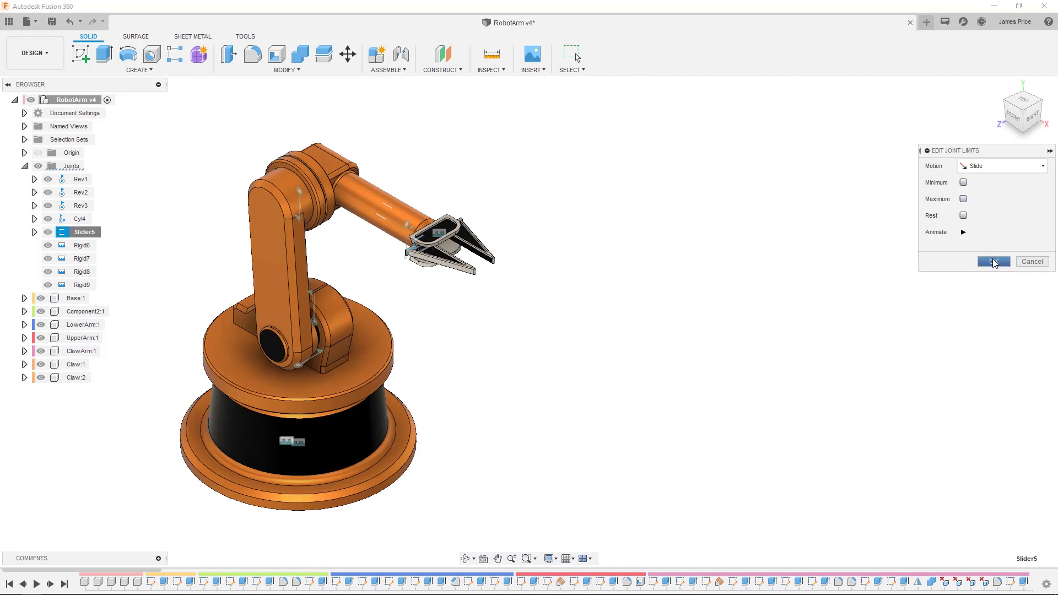
click(995, 260)
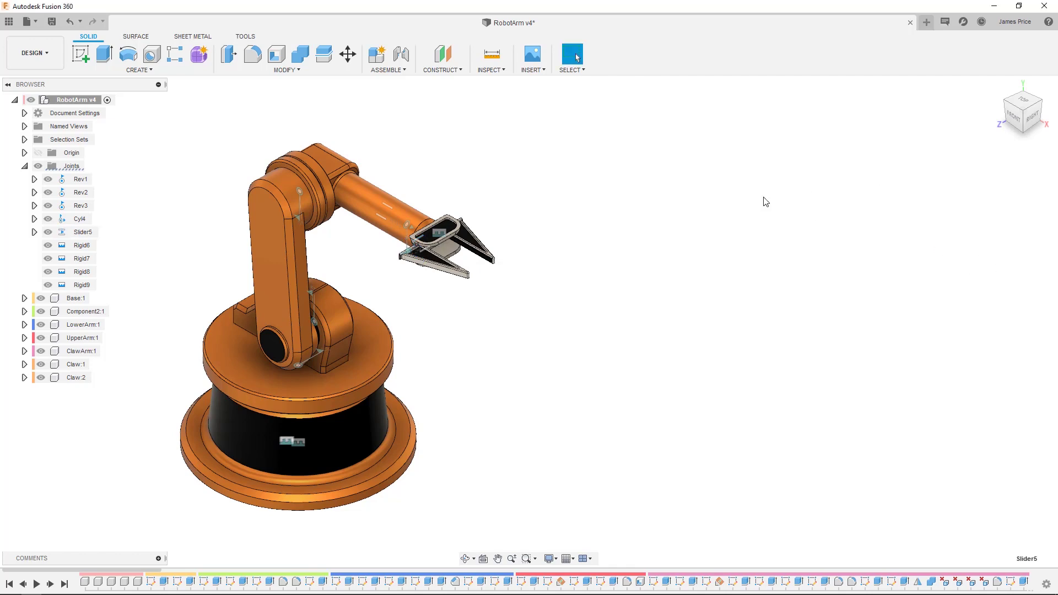
- Enable contact sets, create ContactSet7 from both claw jaws, and drag the gripper closed
click(386, 70)
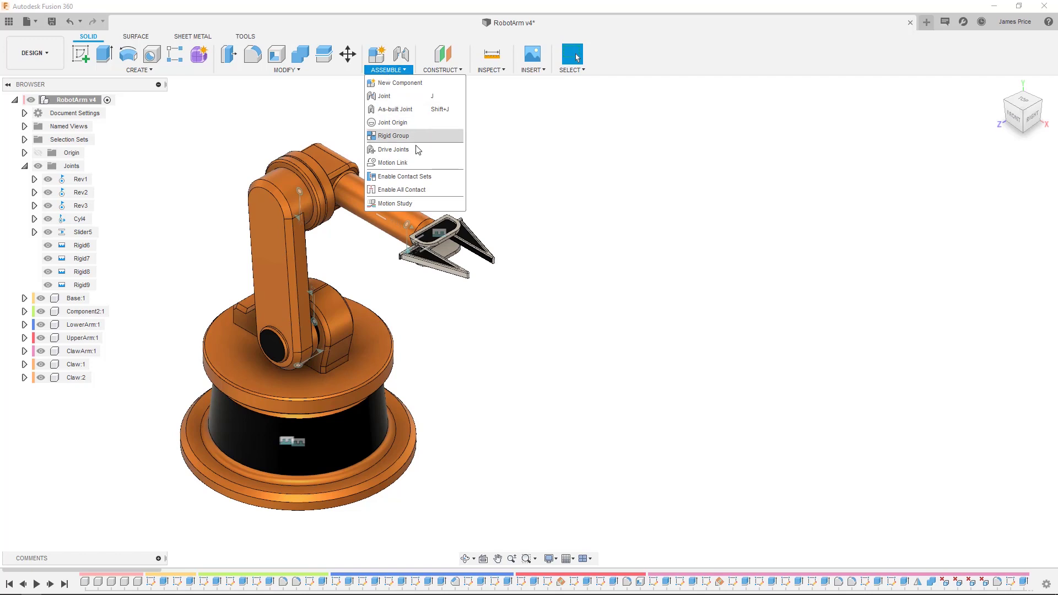
click(432, 177)
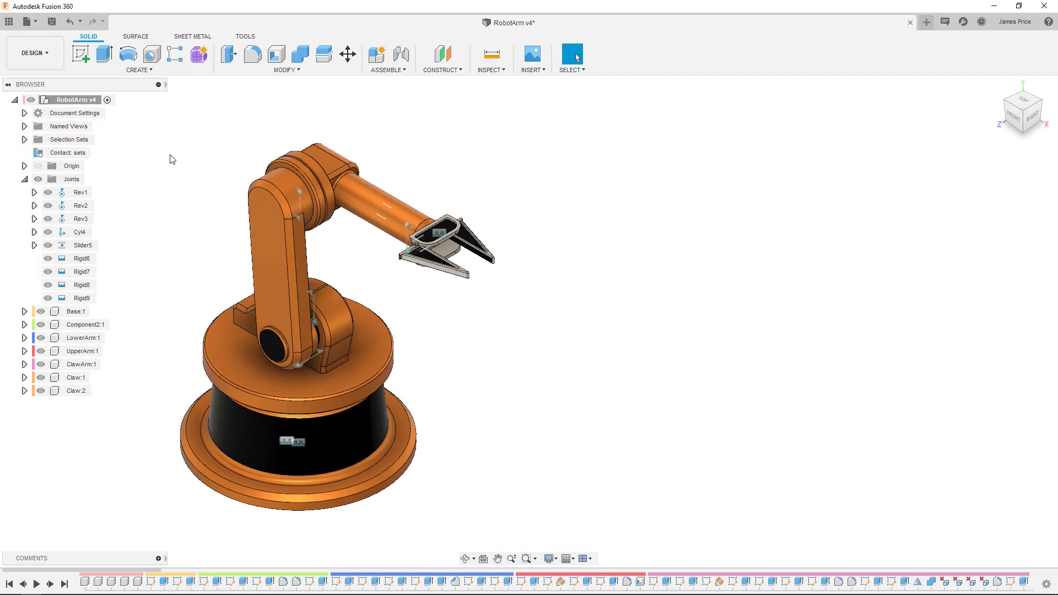
right_click(83, 155)
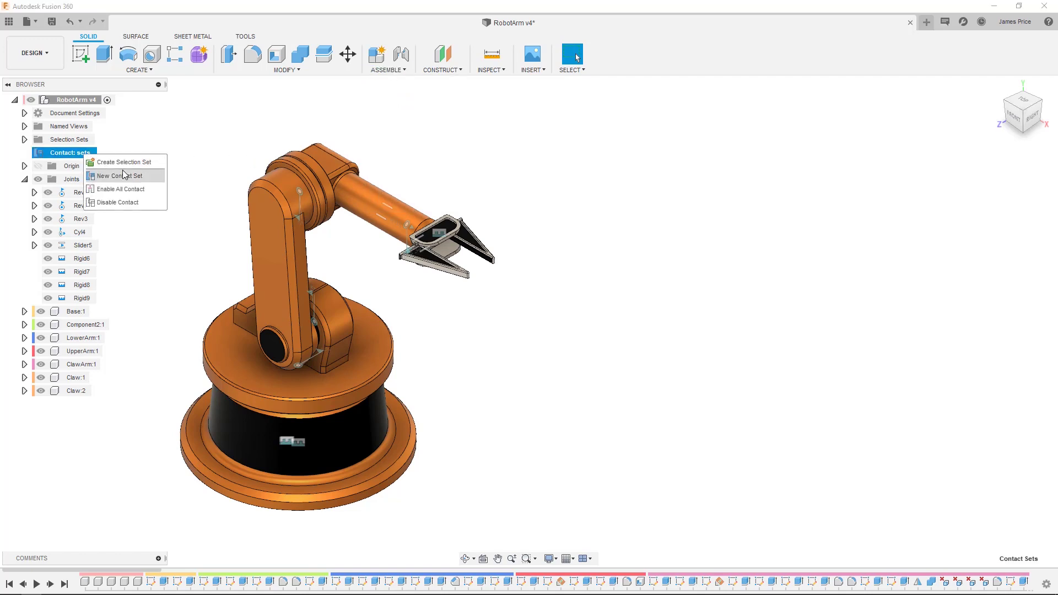
click(124, 175)
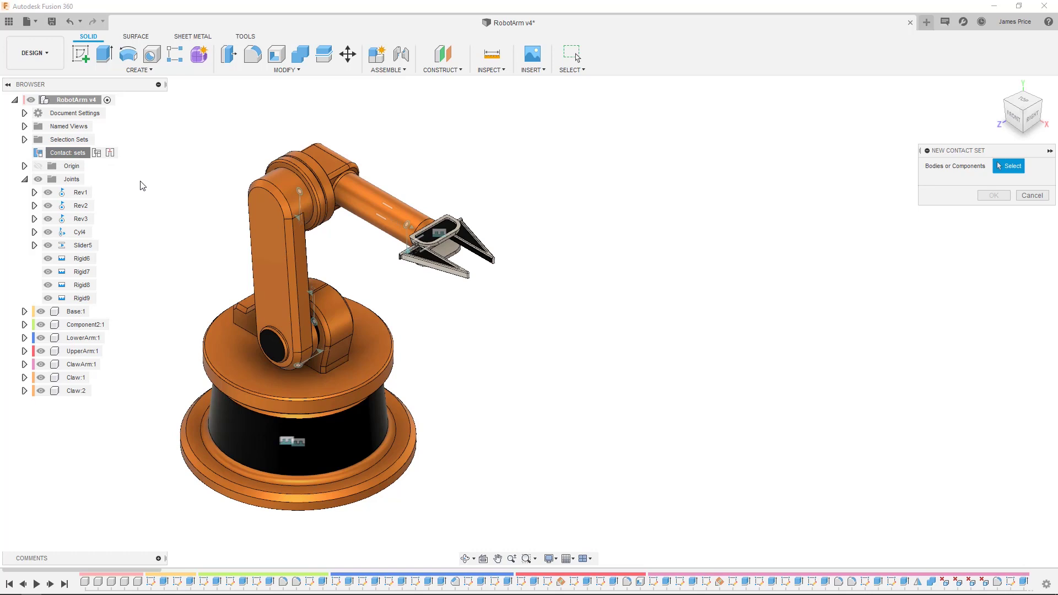
click(449, 272)
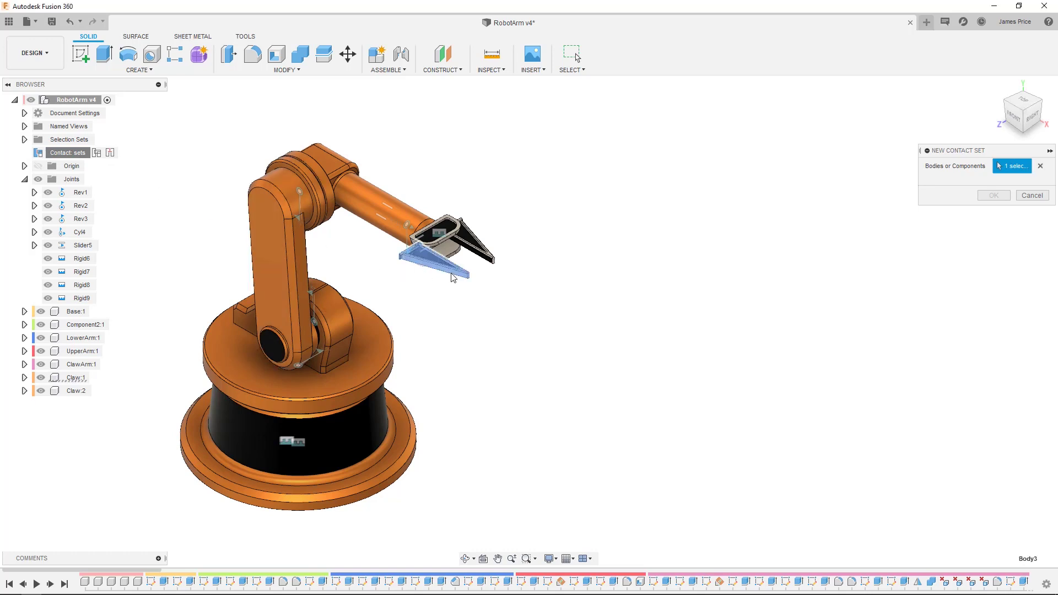
click(491, 257)
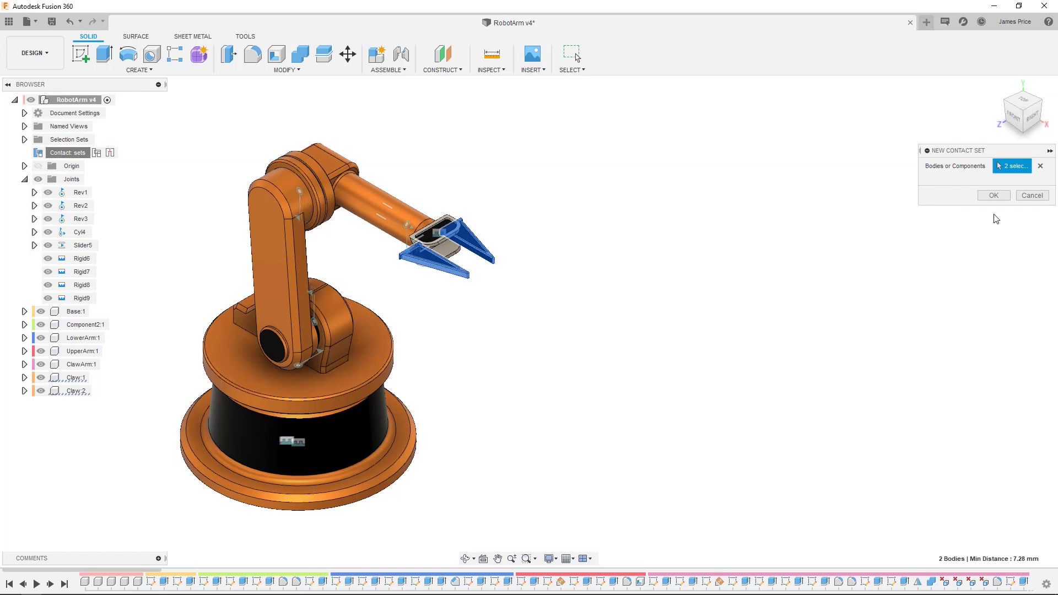
click(997, 196)
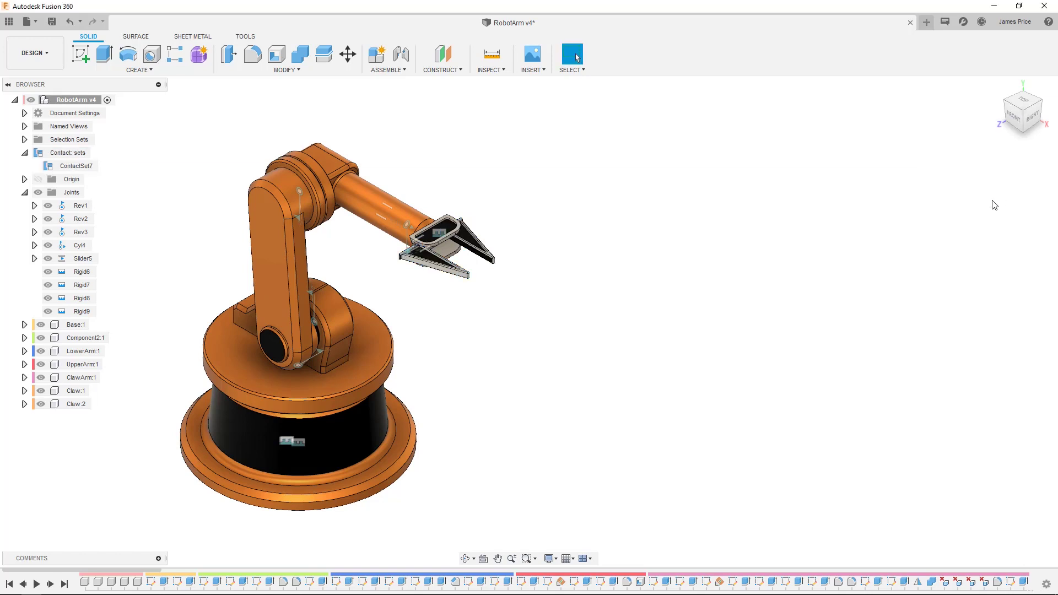
drag(468, 275, 502, 252)
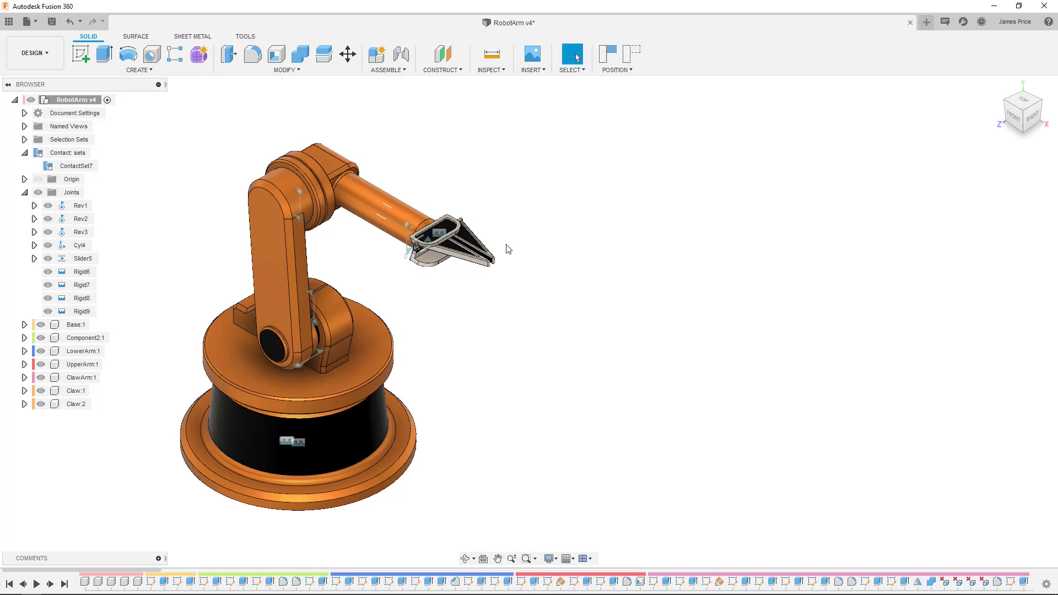
- Find the claw's closed position, then limit Slider5 to -2.95 mm through 2.95 mm
click(430, 240)
drag(430, 241, 427, 235)
right_click(87, 259)
click(121, 308)
click(963, 182)
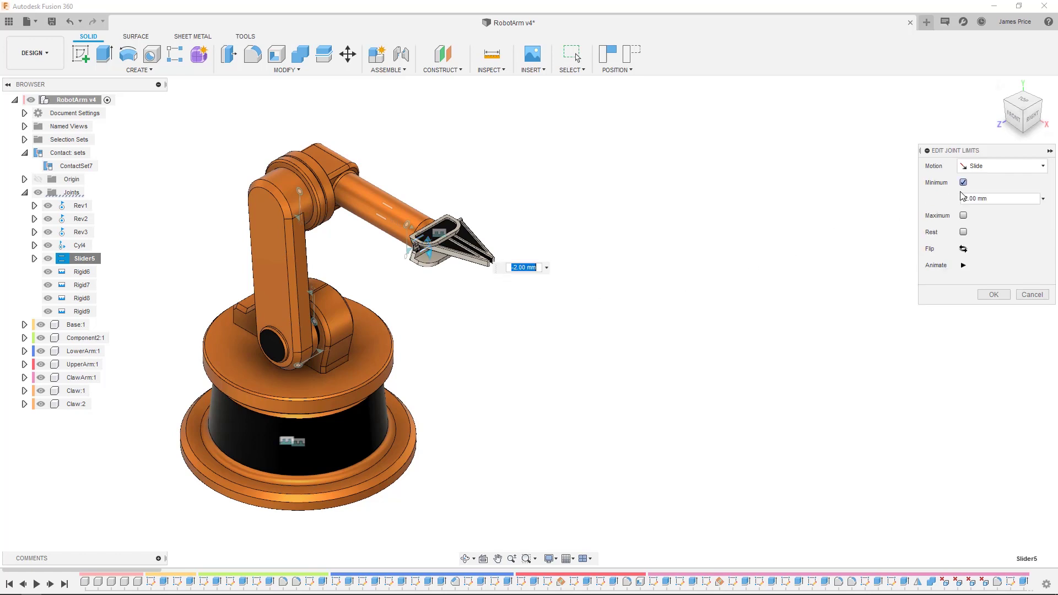
click(963, 216)
triple_click(991, 198)
text(-2.95)
key(Return)
triple_click(981, 231)
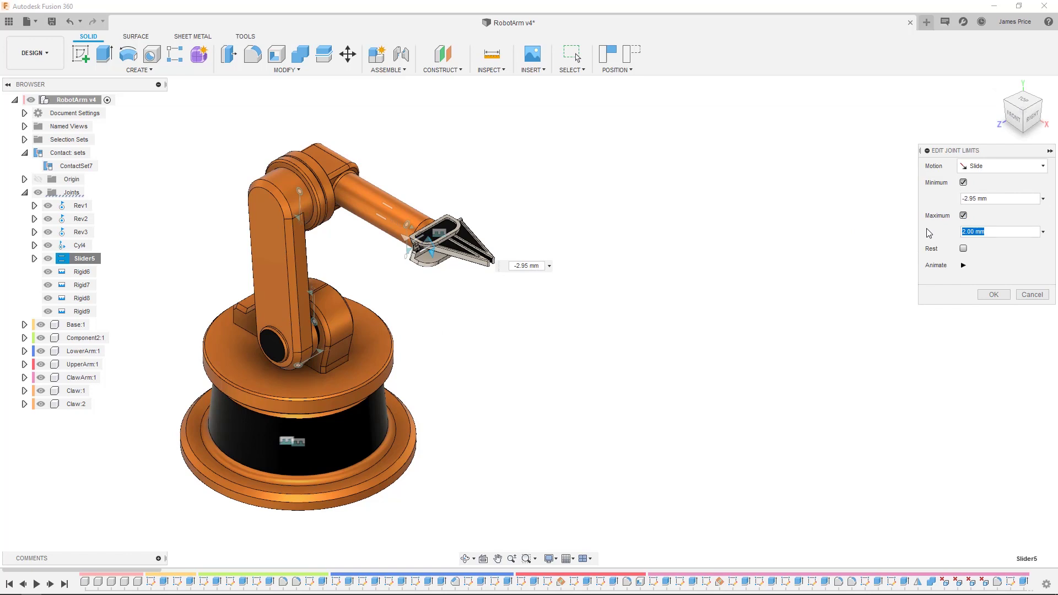
text(2.95)
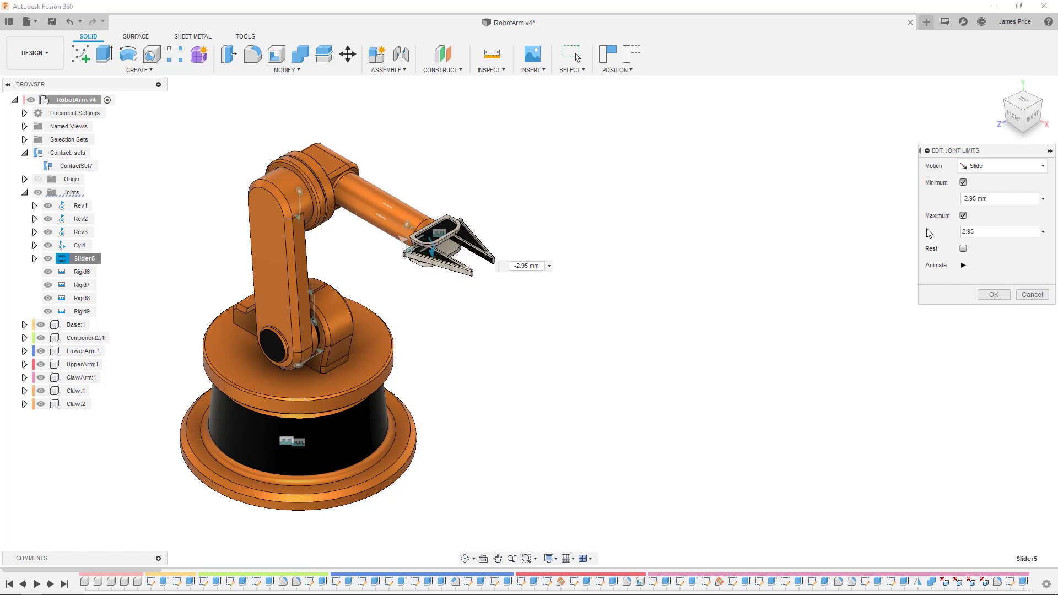
click(995, 294)
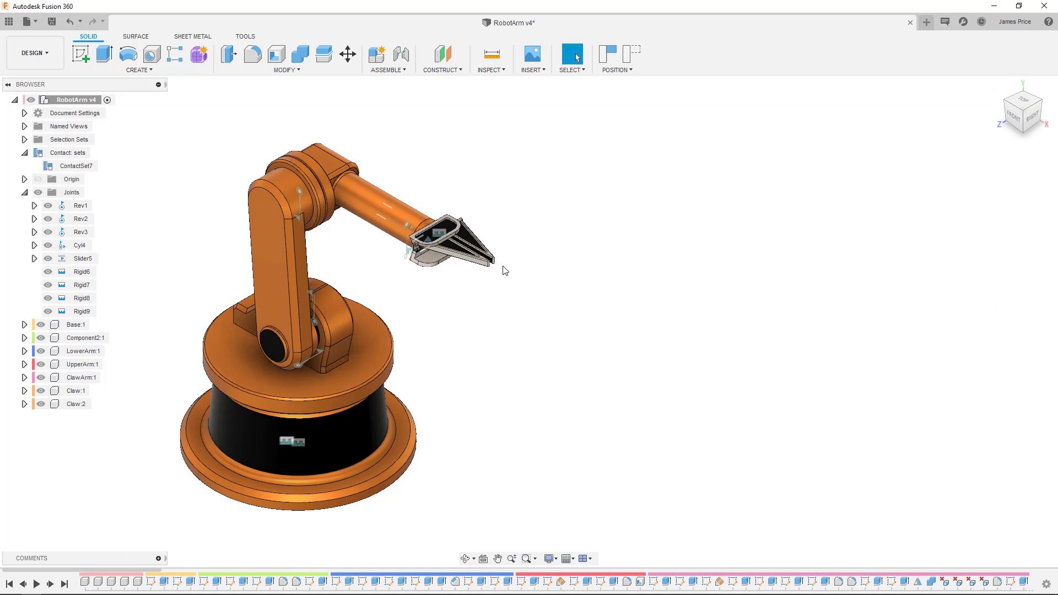
- Suppress ContactSet7 and drag the lower claw jaw up to close the gripper
right_click(91, 168)
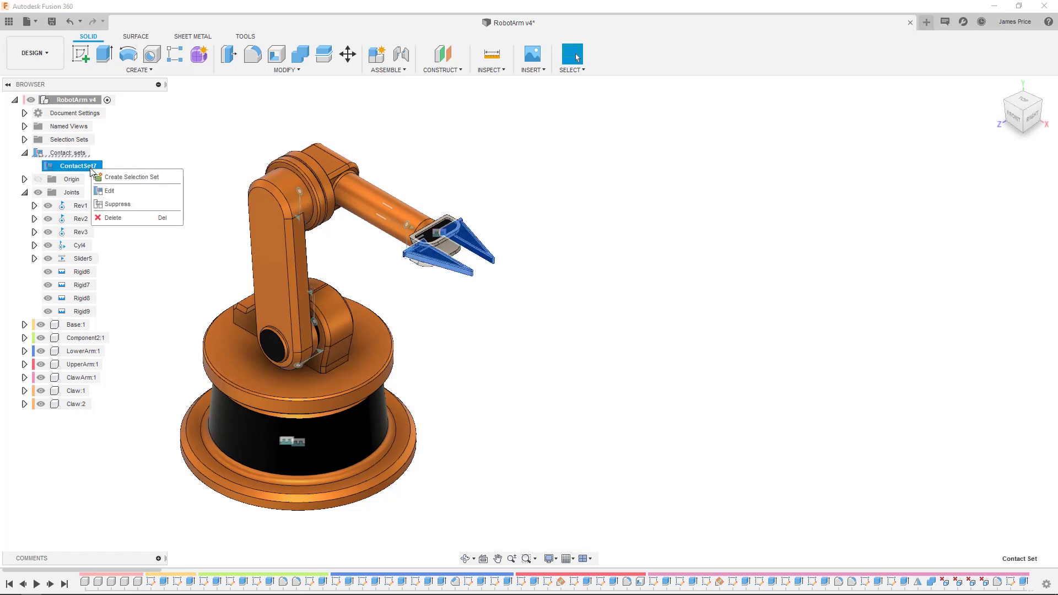
click(122, 204)
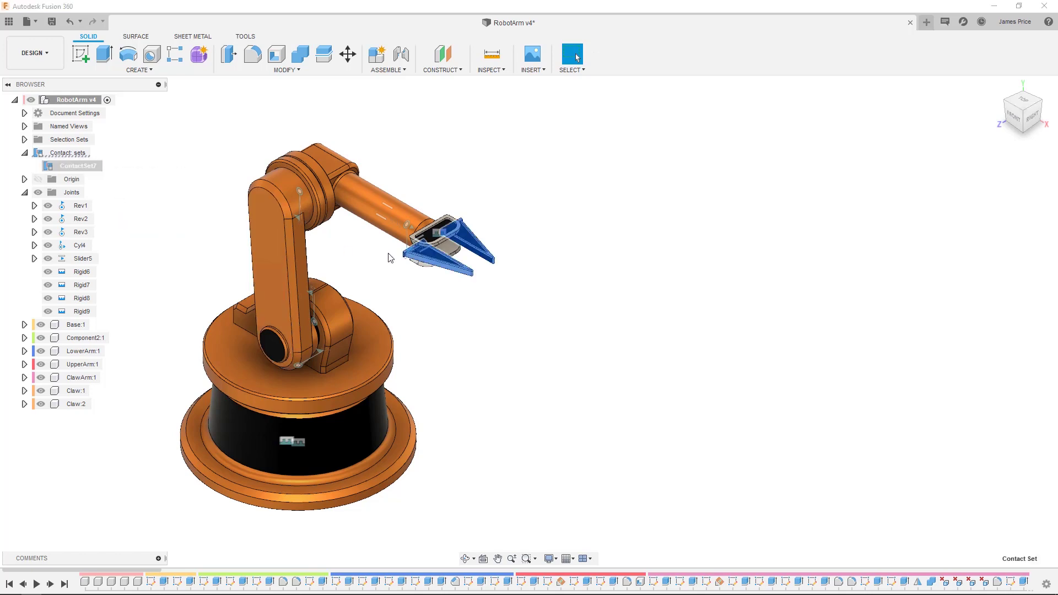
drag(425, 262, 439, 291)
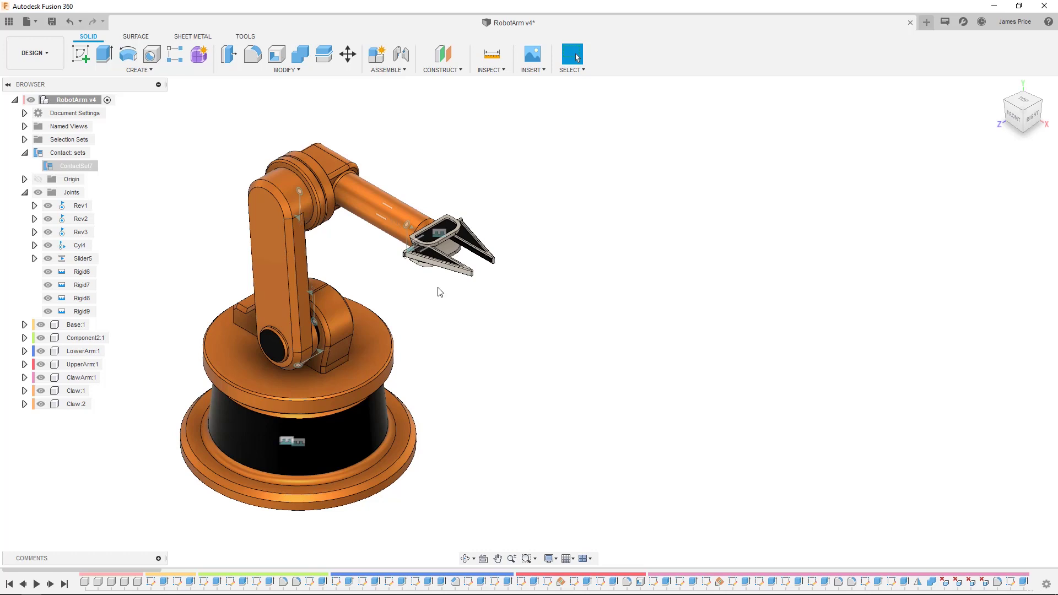
- Start a motion study keying Rev1 to 60 degrees at step 30, playhead back to step 20
click(388, 72)
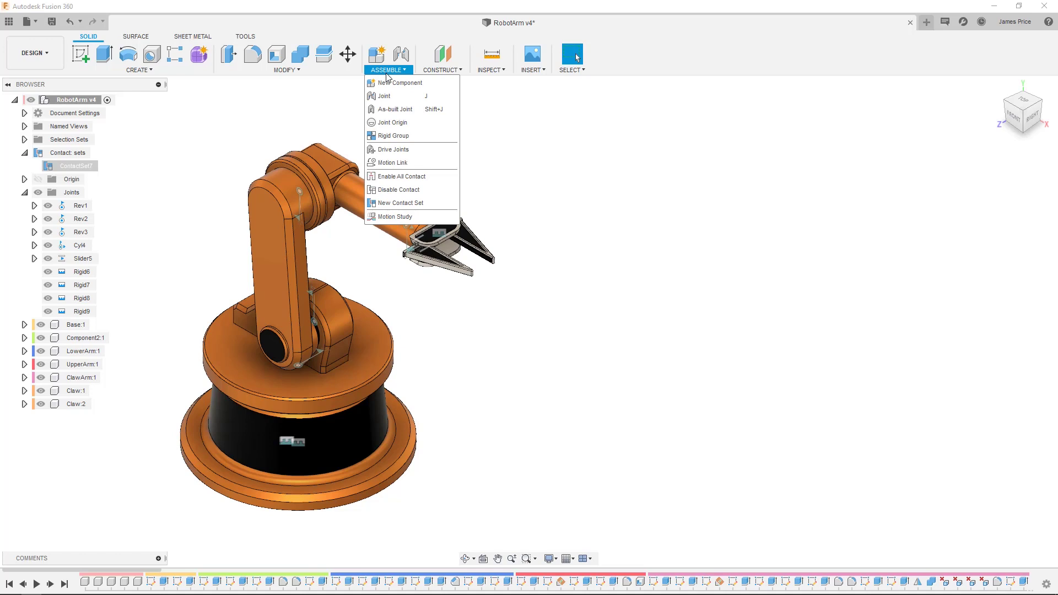
click(419, 216)
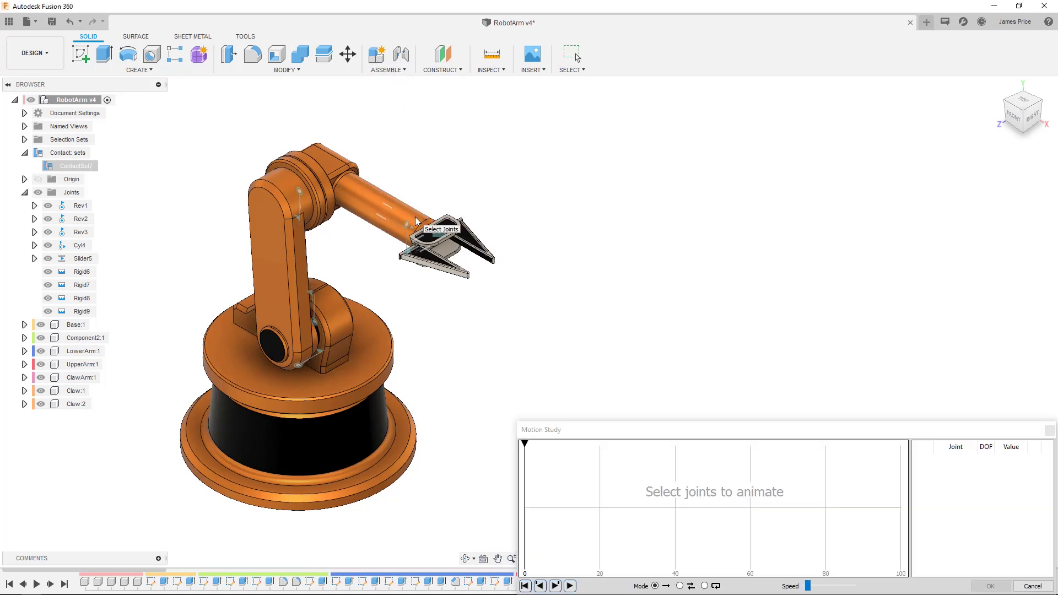
click(318, 352)
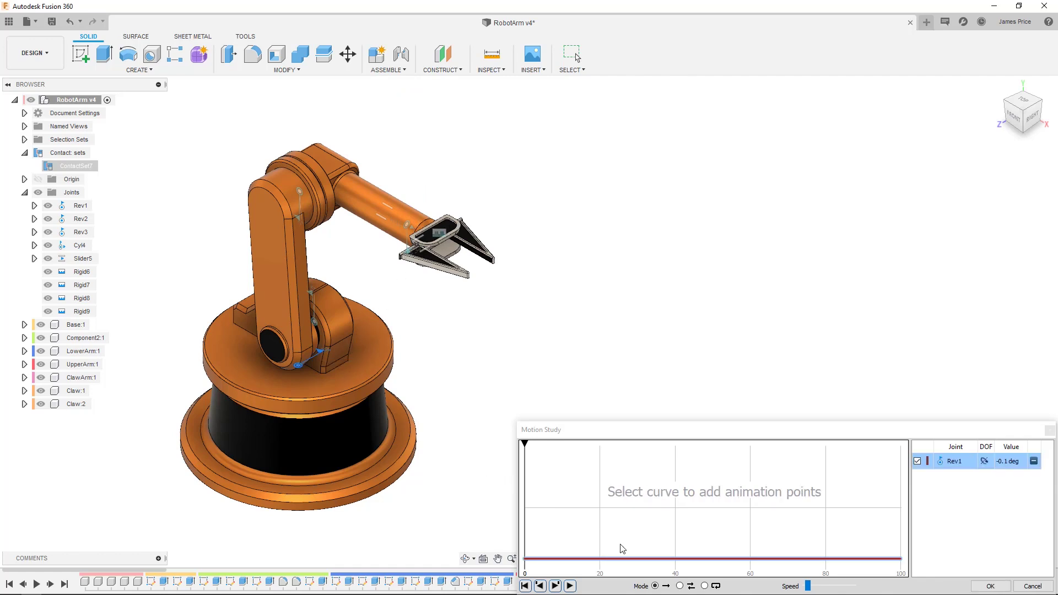
click(639, 559)
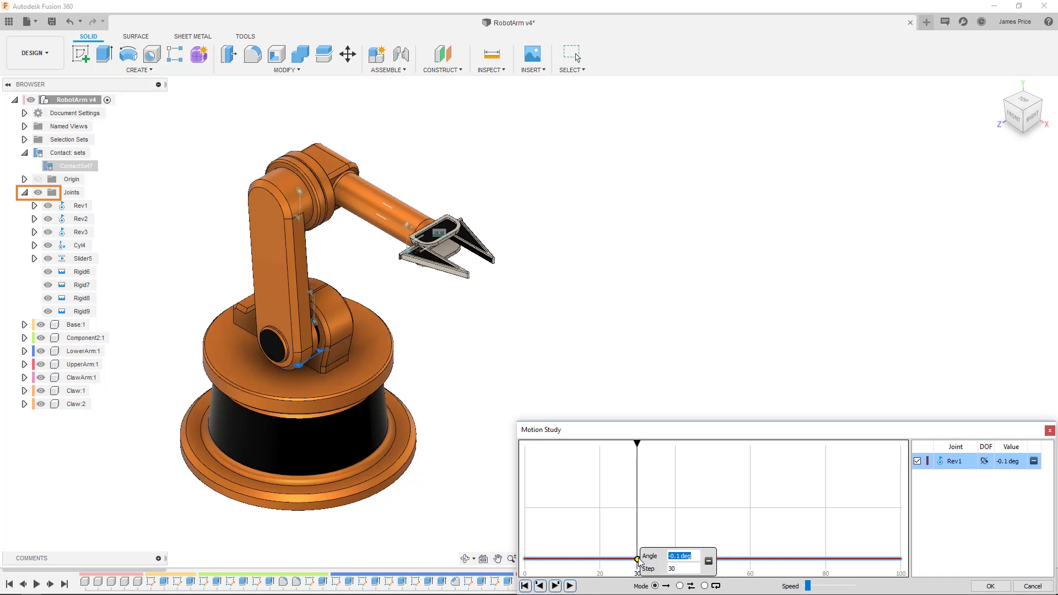
text(60)
key(Tab)
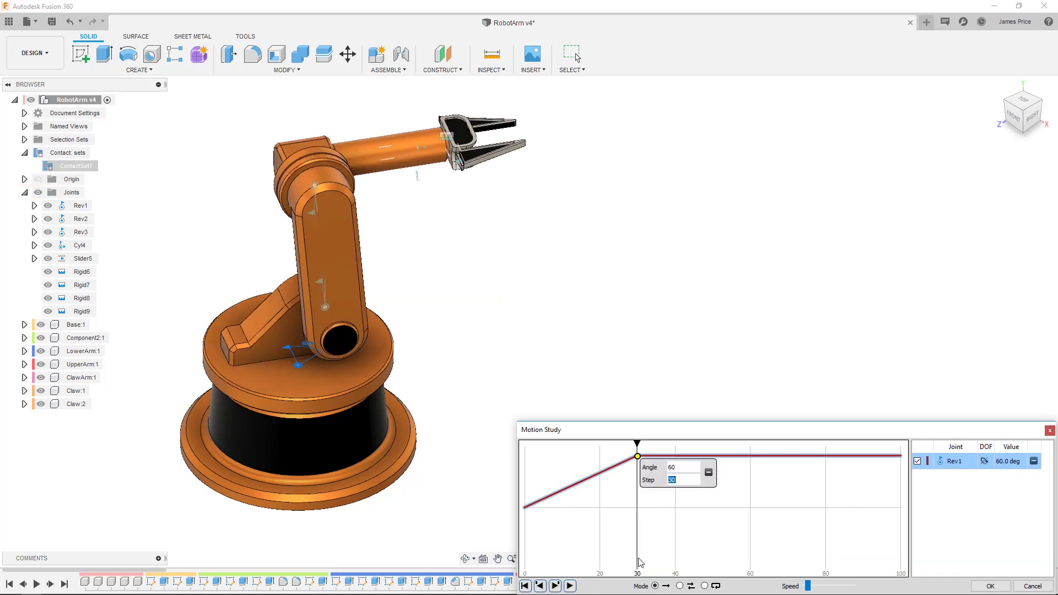
drag(640, 557, 603, 551)
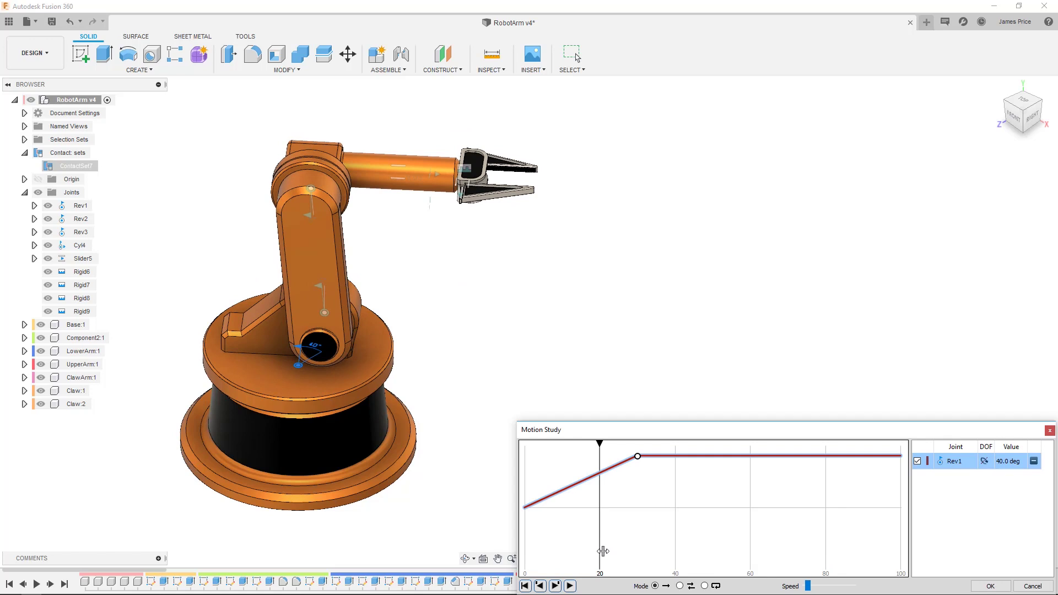
- Key Rev2 at step 30 and at -50 degrees at step 48
click(323, 299)
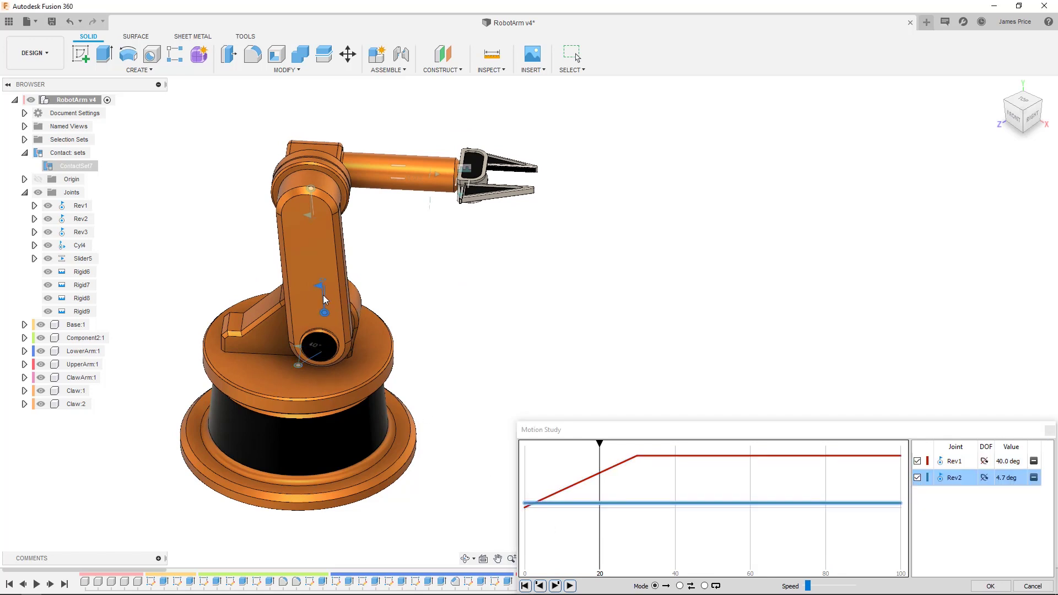
click(638, 504)
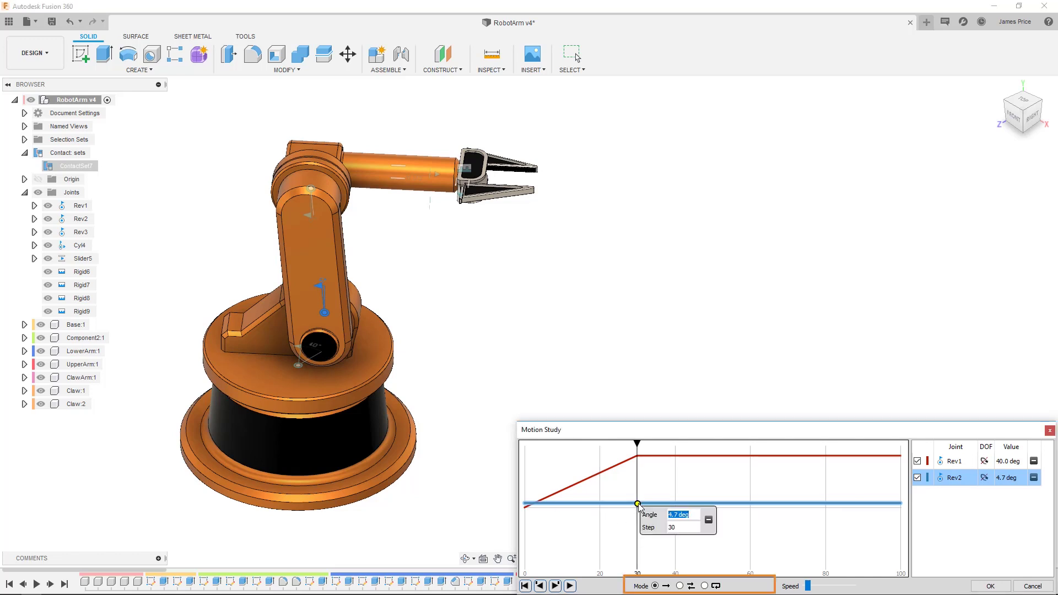
click(706, 504)
text(-50)
key(Tab)
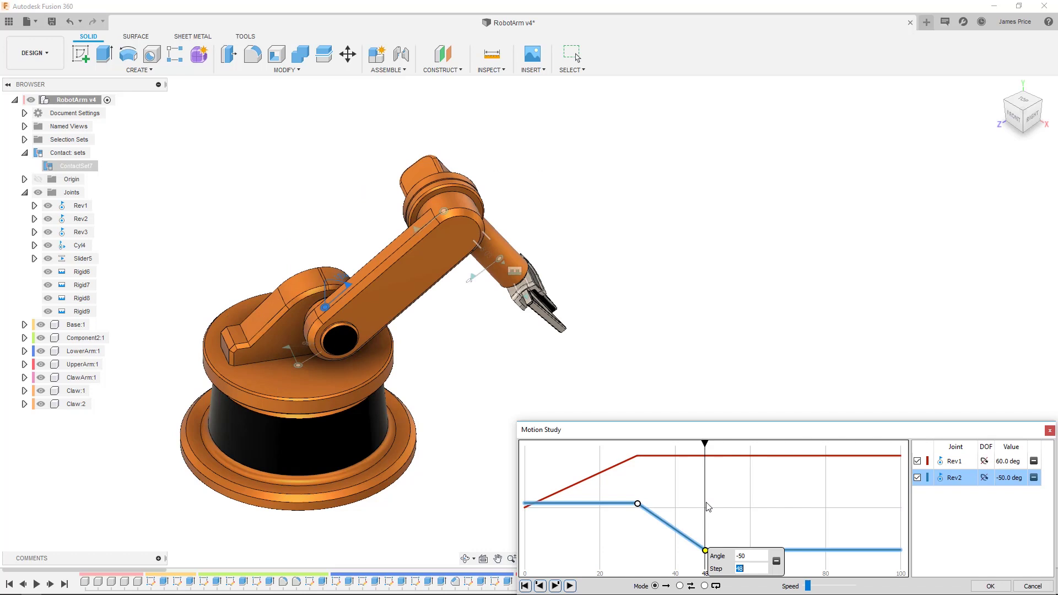
key(Return)
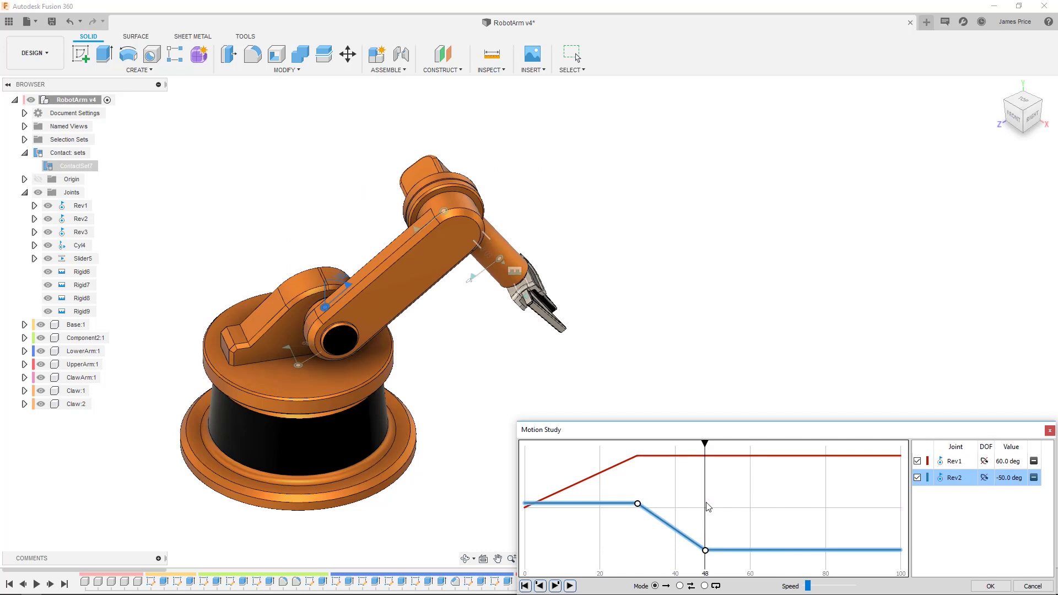
- Set ping-pong playback, slow the speed slightly, and play the arm animation
click(681, 586)
drag(808, 585, 804, 585)
click(569, 586)
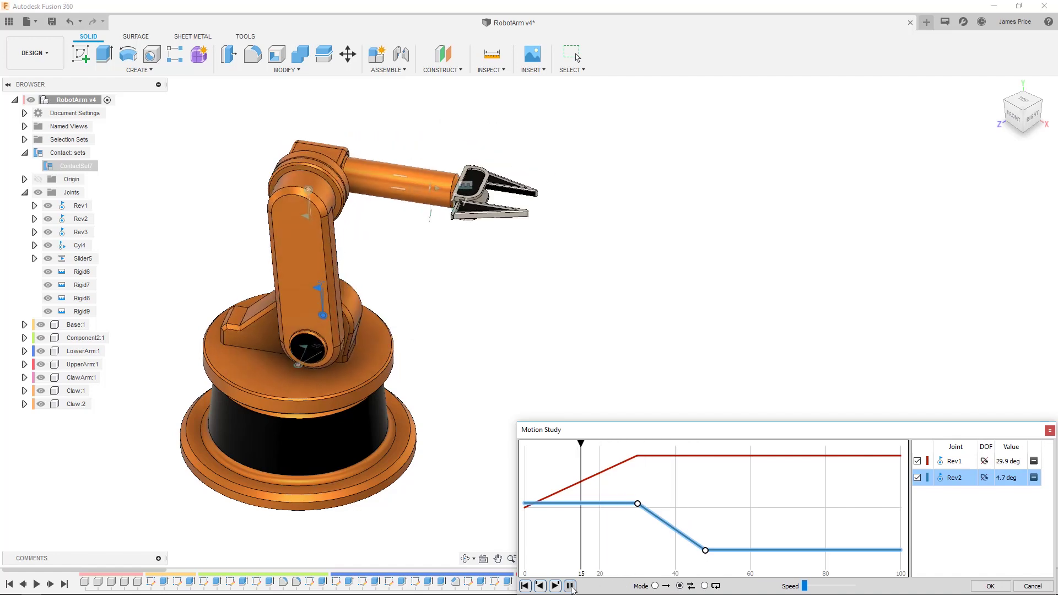